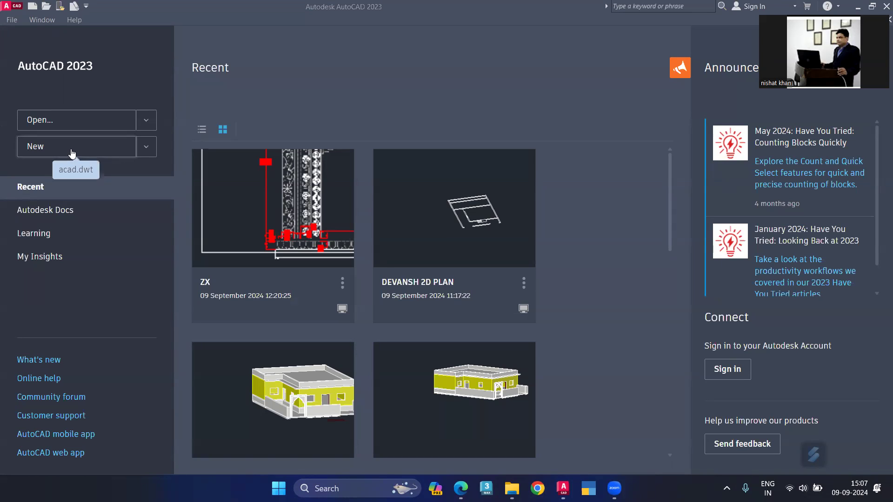
Step: Create a new drawing, Drawing1.dwg, from the acad.dwt template
left_click(146, 147)
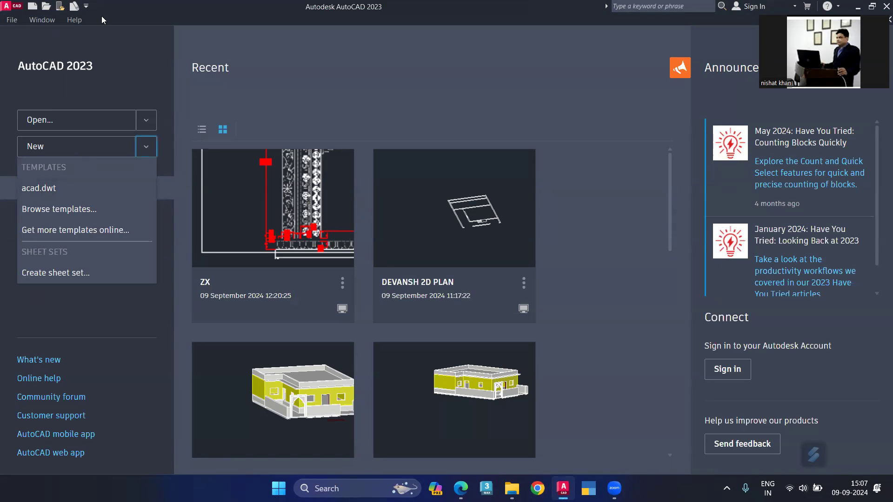
left_click(73, 148)
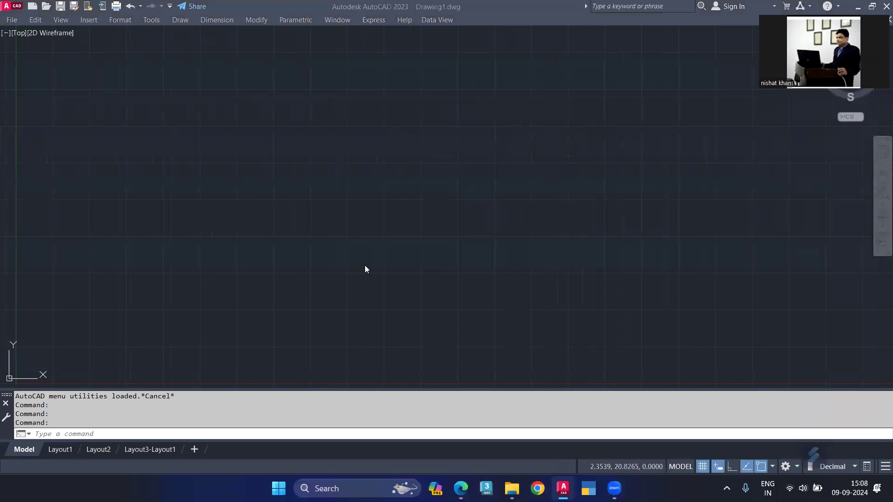
Step: Reset the current profile to its defaults from the OP Options dialog's Profiles tab
left_click(337, 276)
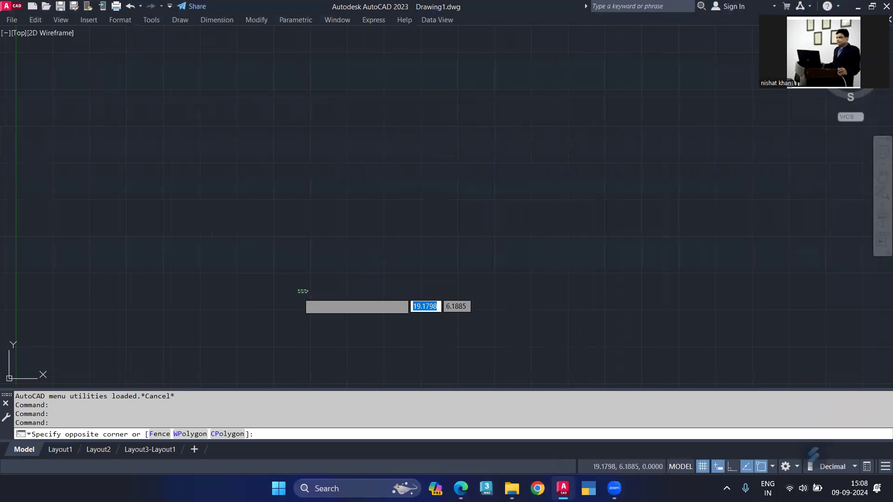
type("op")
key("Return")
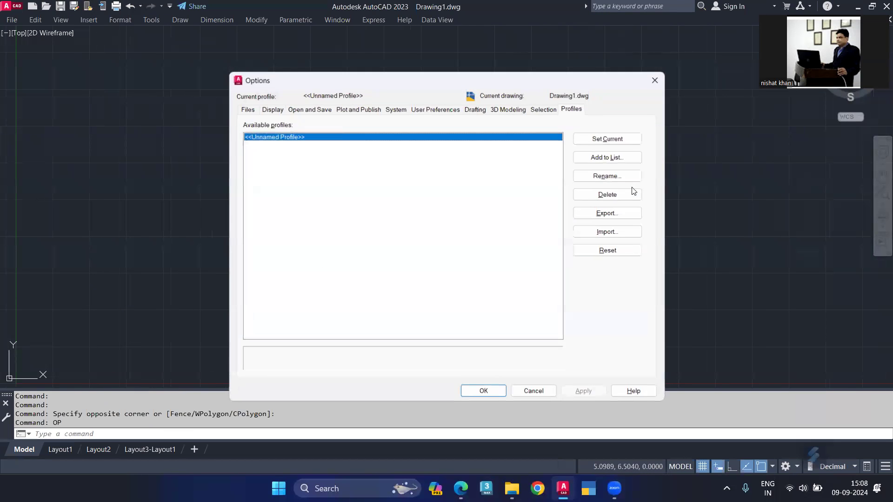
left_click(608, 250)
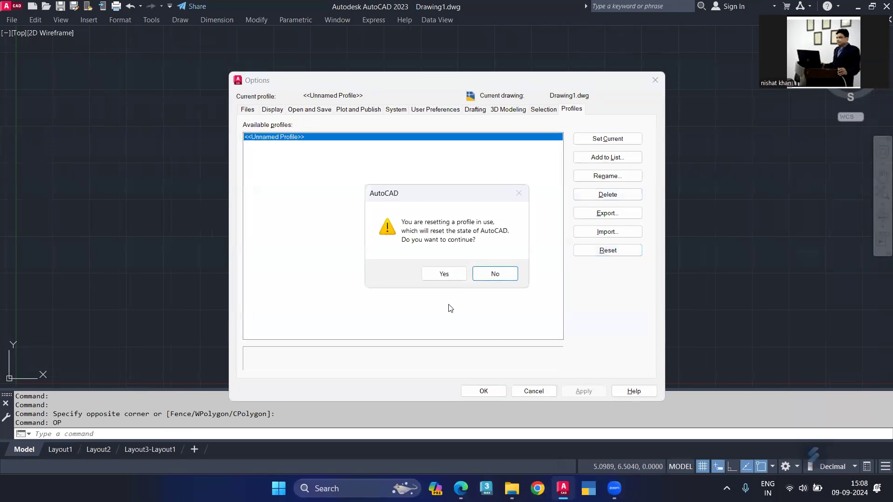
left_click(444, 274)
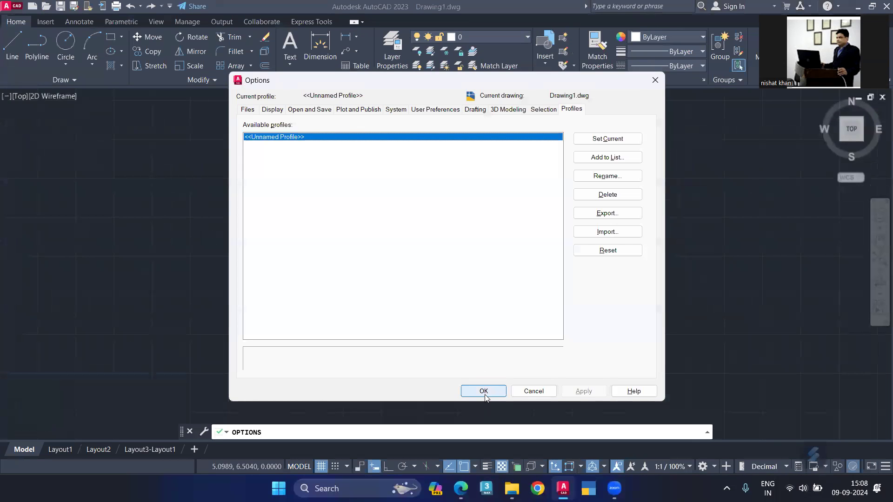
left_click(485, 391)
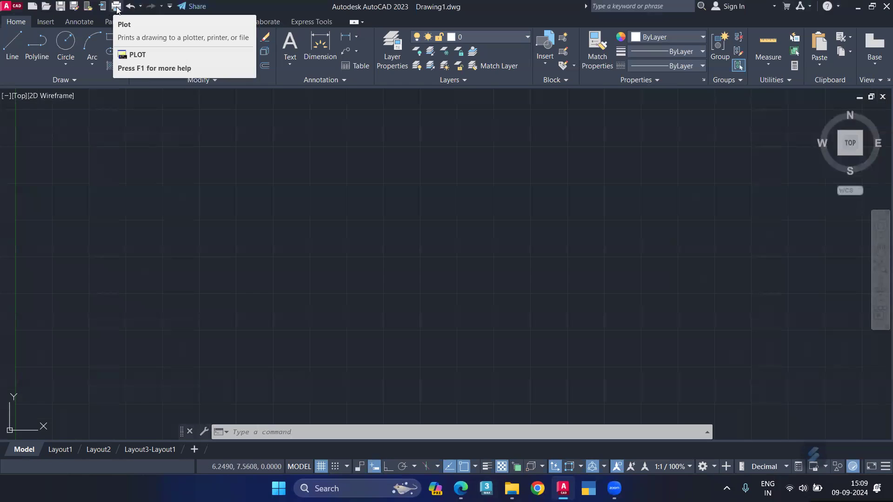
left_click(11, 8)
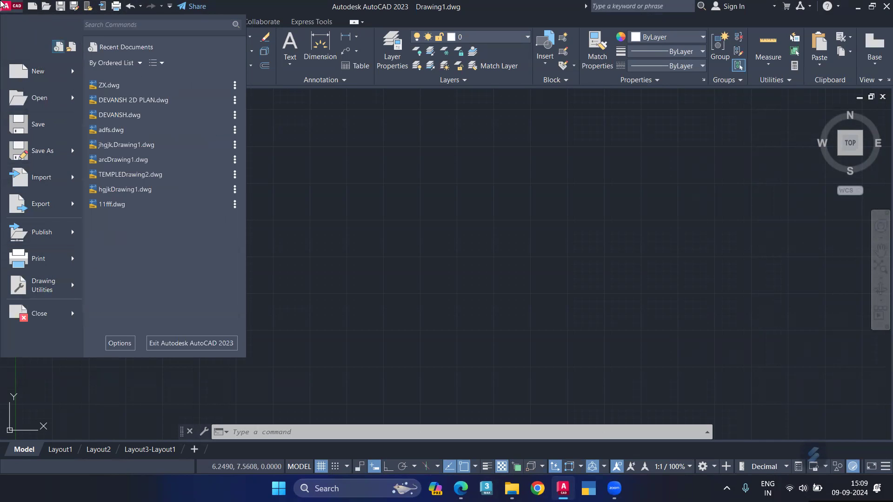
left_click(421, 210)
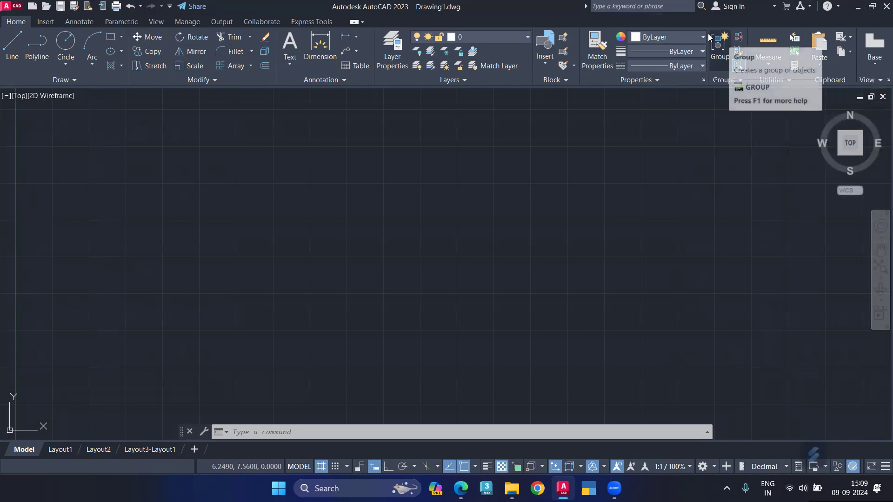
left_click(19, 99)
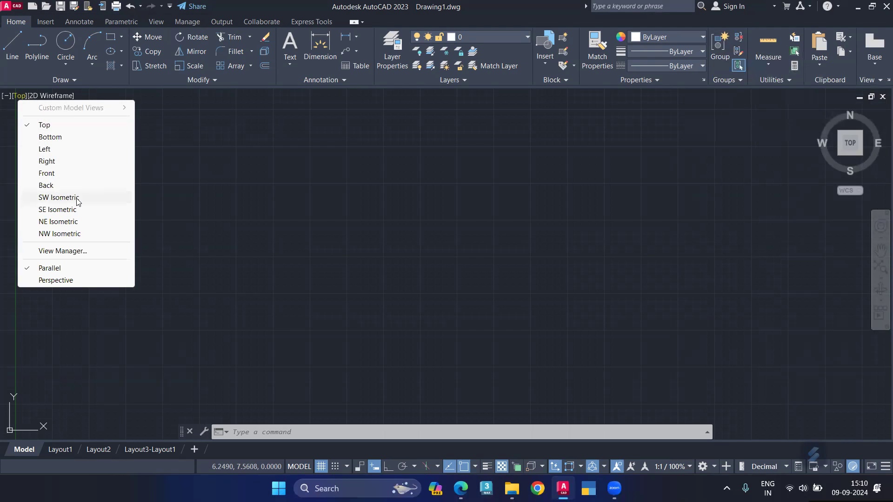
left_click(37, 139)
left_click(17, 100)
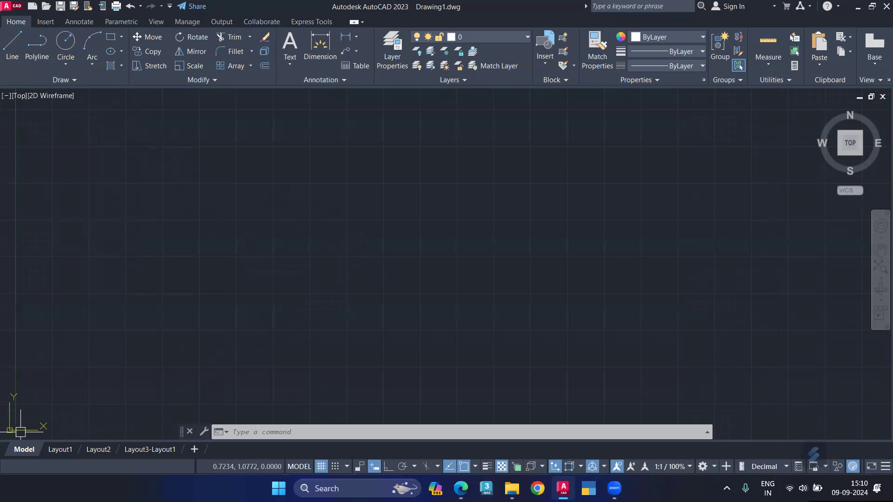
Step: Dock the command line across the window bottom and make its panel taller
left_click(462, 486)
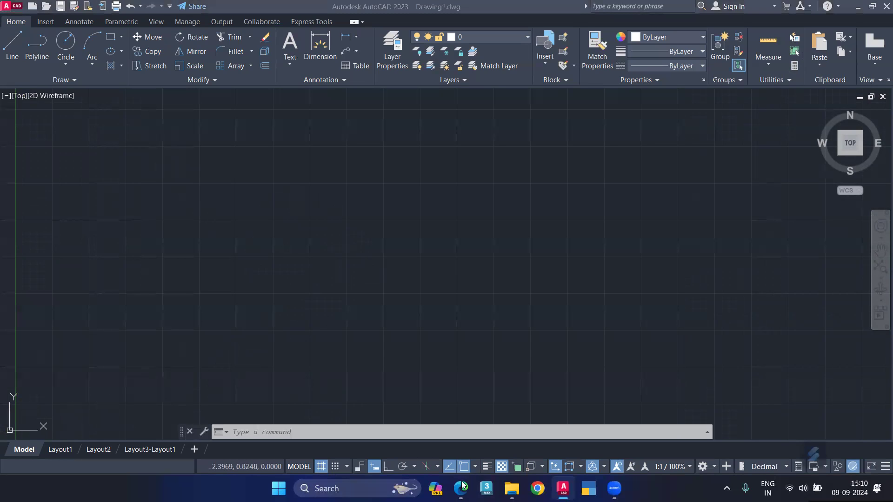
left_click(291, 434)
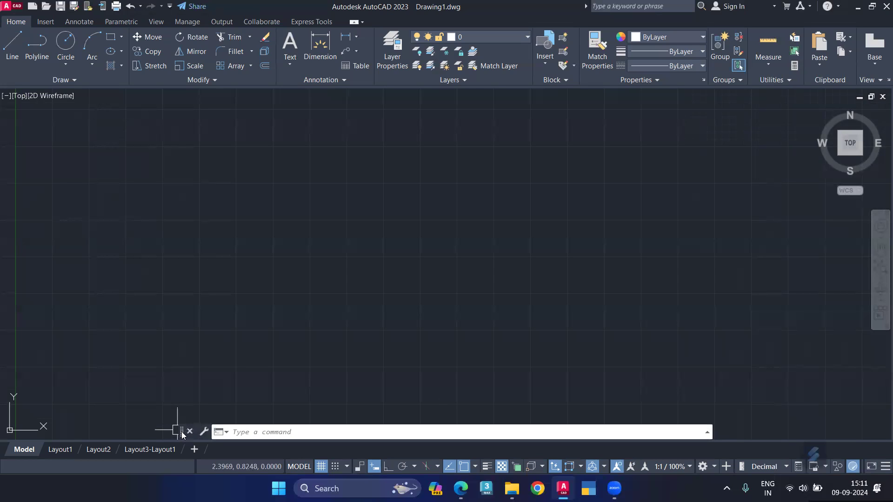
left_click_drag(182, 434, 279, 421)
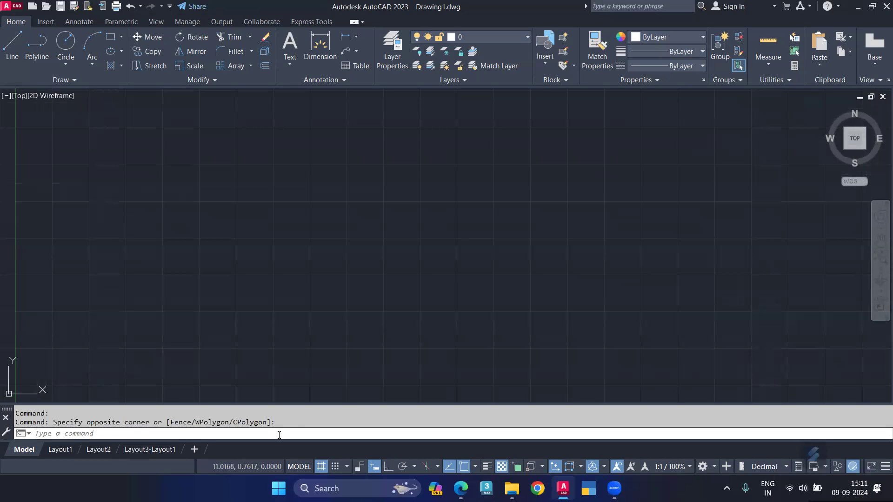
left_click(281, 434)
left_click_drag(291, 404, 291, 391)
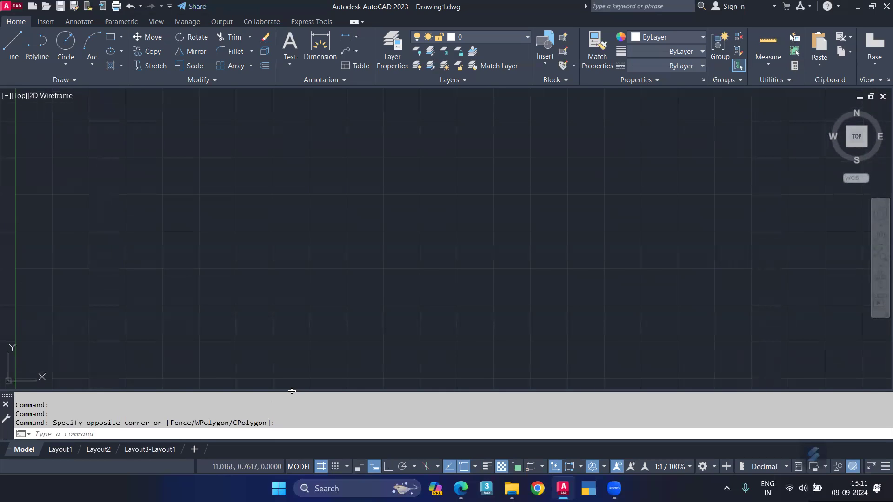
Step: Close the command line window, reopen it with Ctrl+9, then close it again
left_click(6, 404)
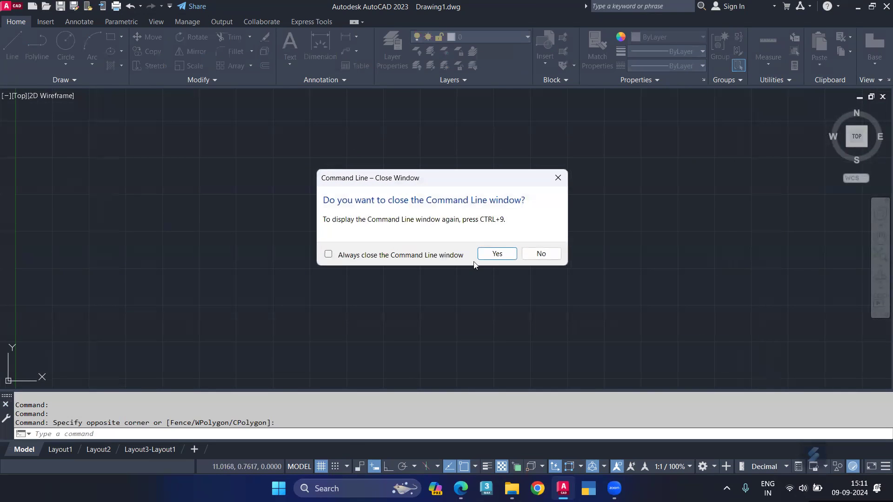
left_click(497, 254)
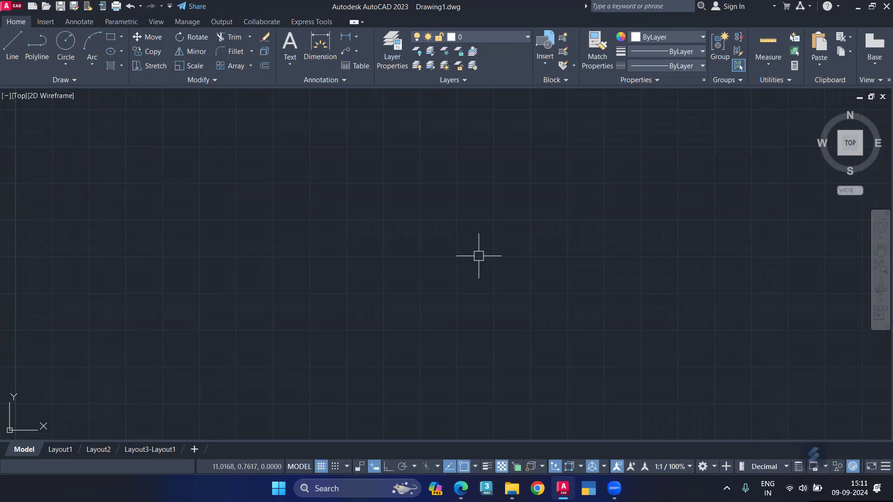
key("ctrl+9")
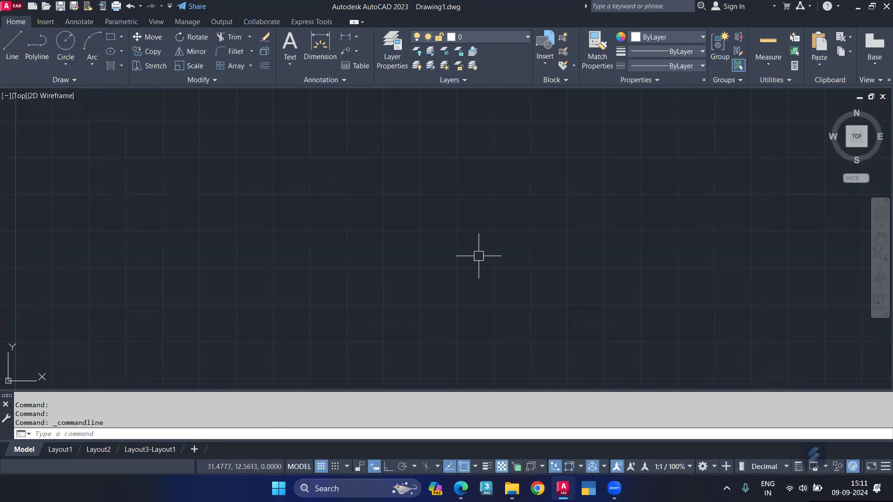
key("ctrl+9")
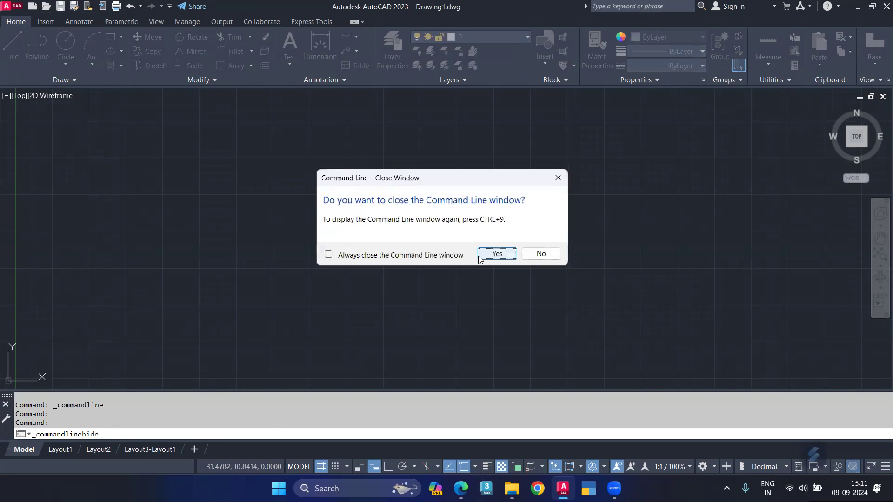
left_click(497, 254)
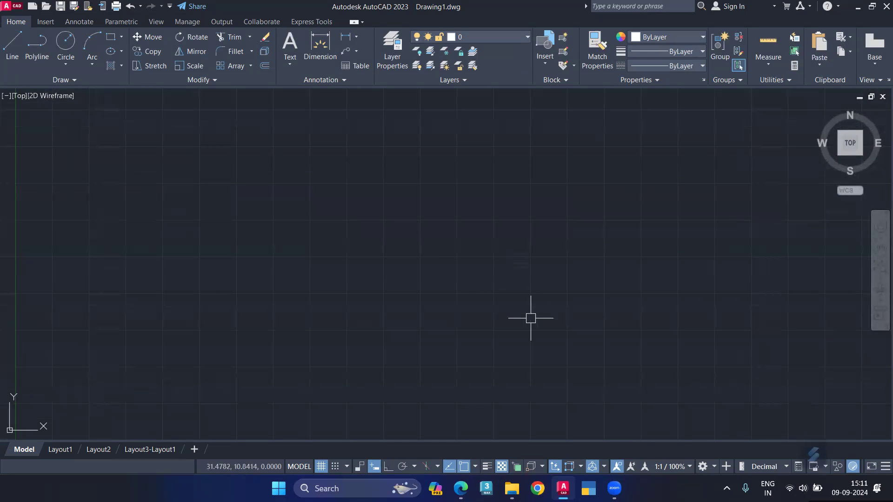
Step: Restore the command line with the CLI command from the F2 text window, then close that window
key("F2")
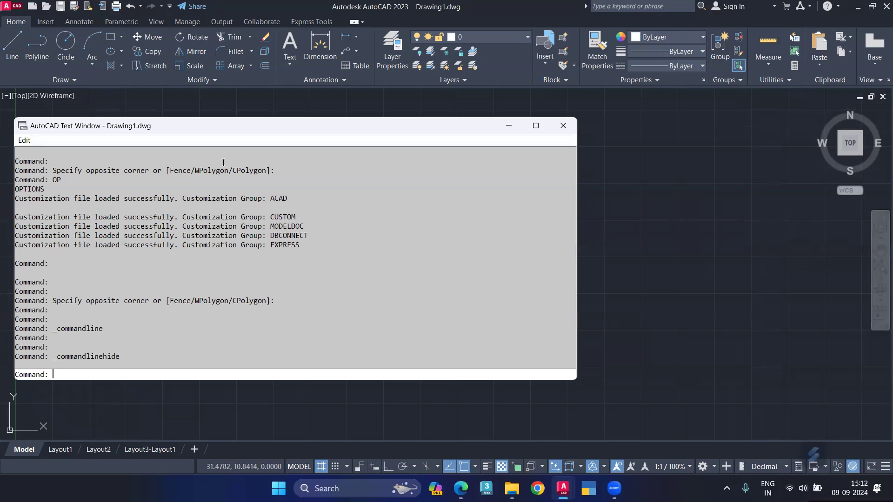
type("CLI")
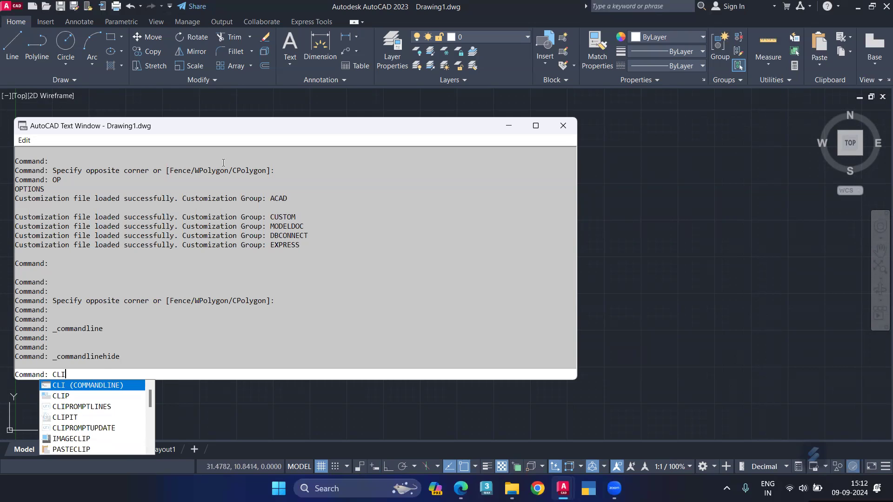
key("Return")
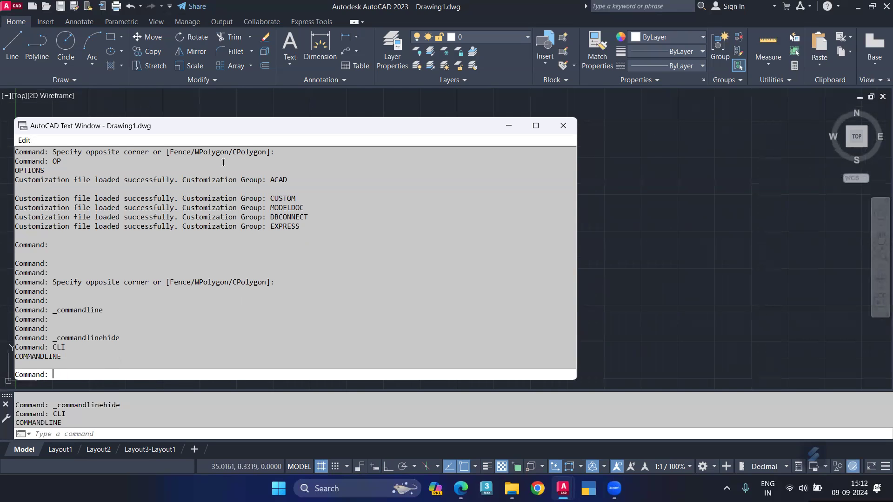
left_click(560, 128)
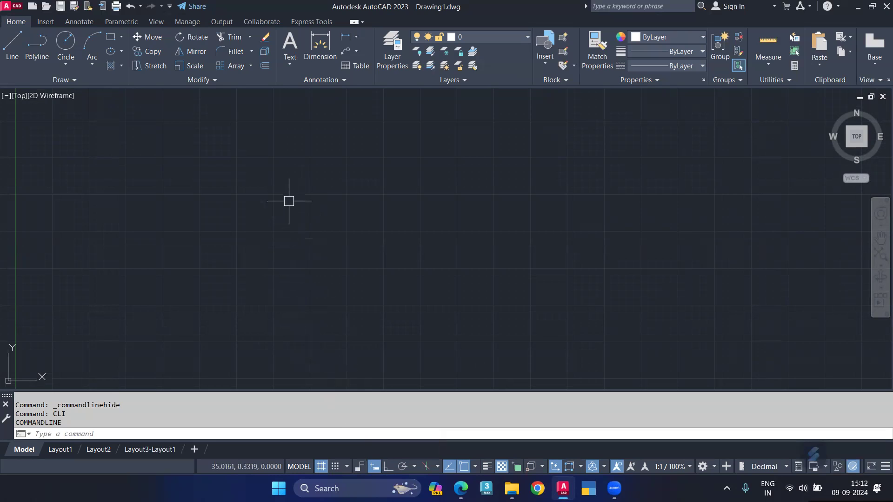
Step: Hide the ribbon with the RIBBONCLOSE command
type("RIBBOm")
key("BackSpace")
type("N")
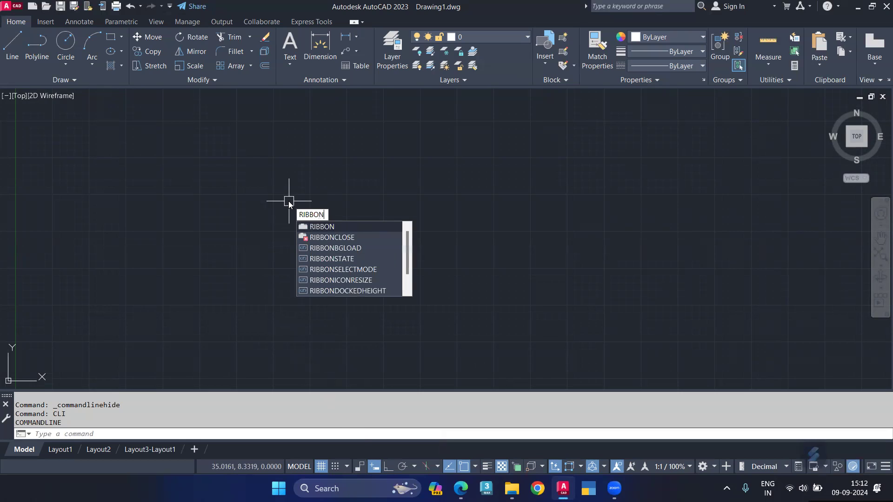
left_click(327, 239)
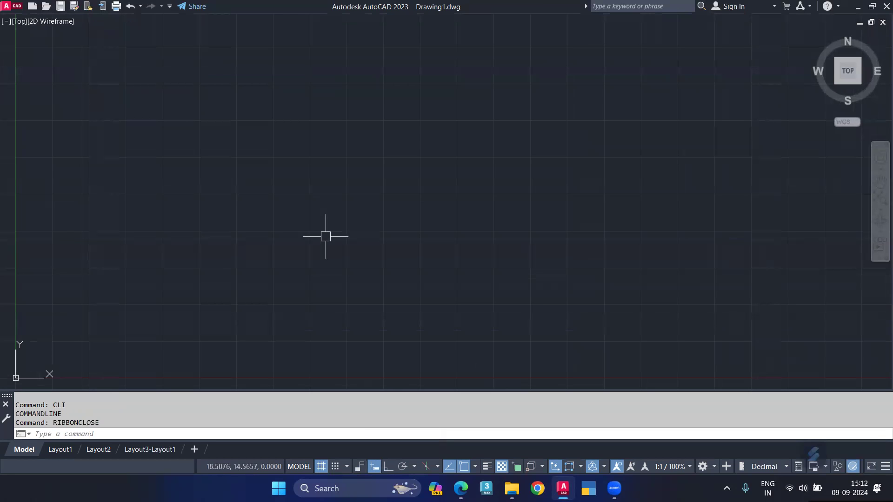
Step: Show the ribbon again with RIBBON, then hide it once more with RIBBONCLOSE
type("RIBBON")
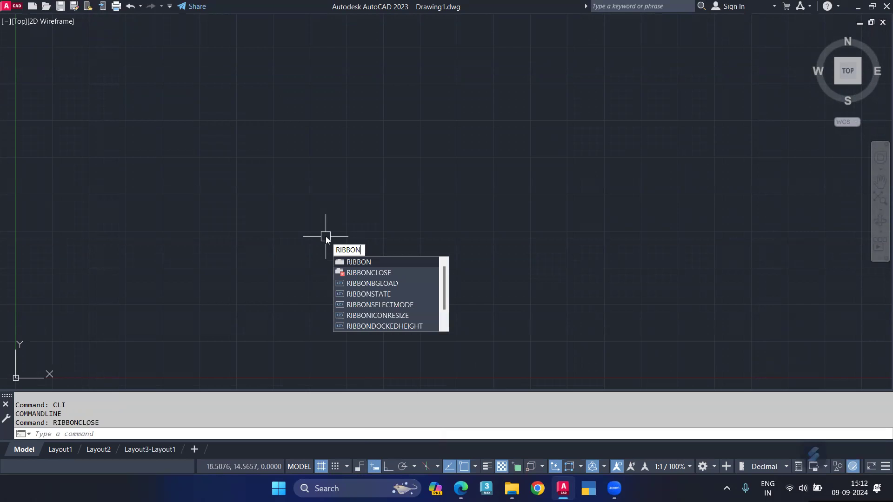
key("Return")
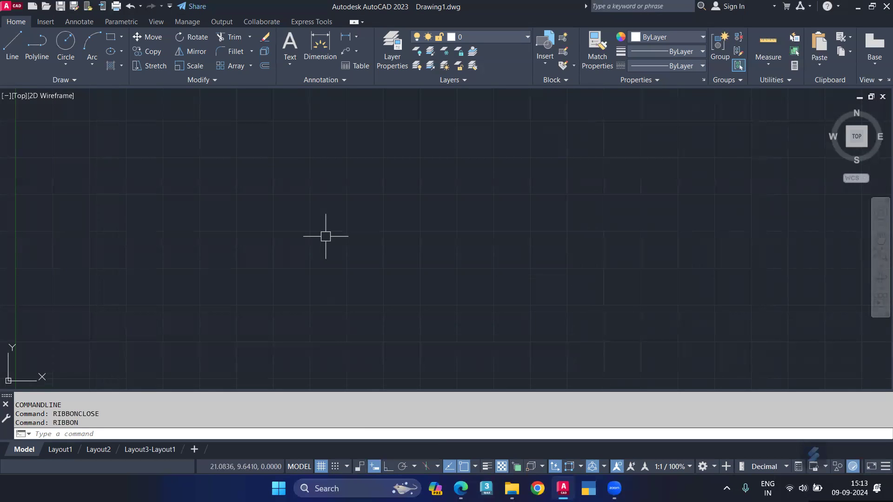
type("RIBBON")
key("Down")
key("Return")
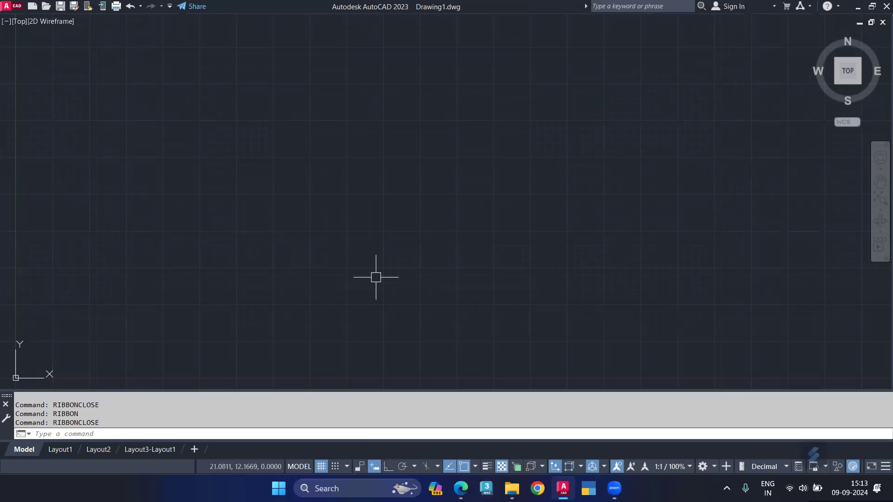
Step: Turn on the classic menu bar by setting MENUBAR to 1, then browse its menus
type("M")
type("ENU")
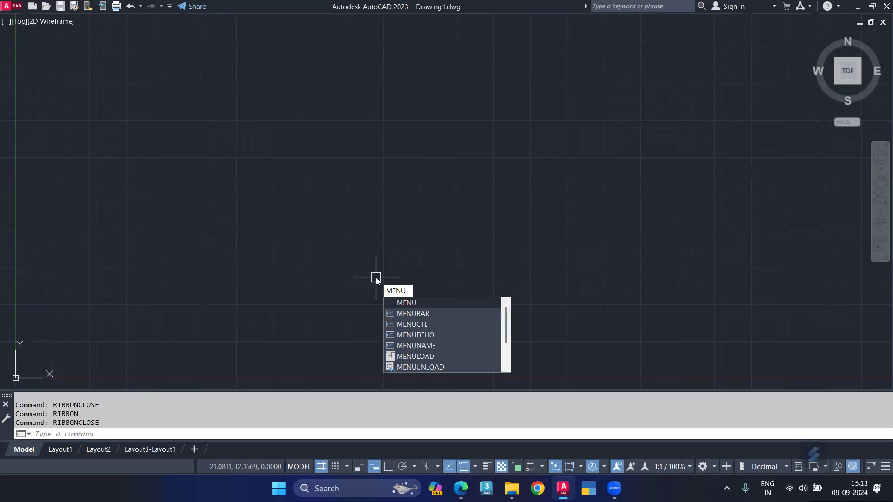
key("Down")
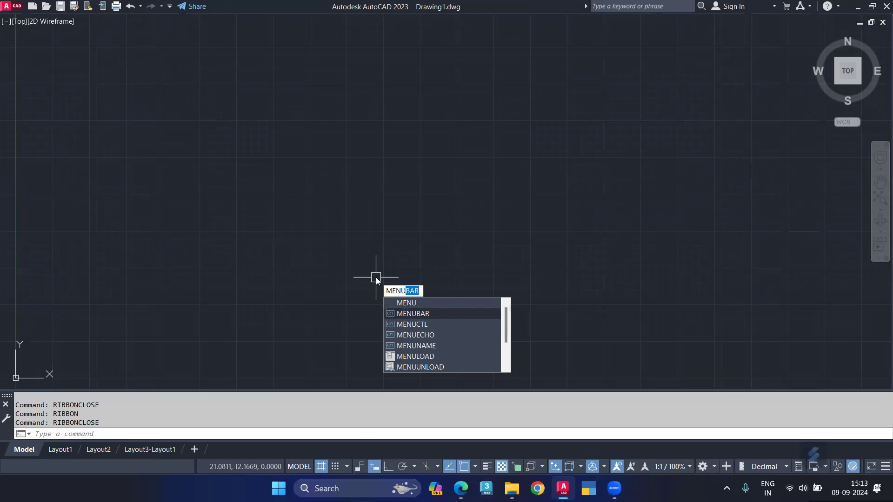
key("Return")
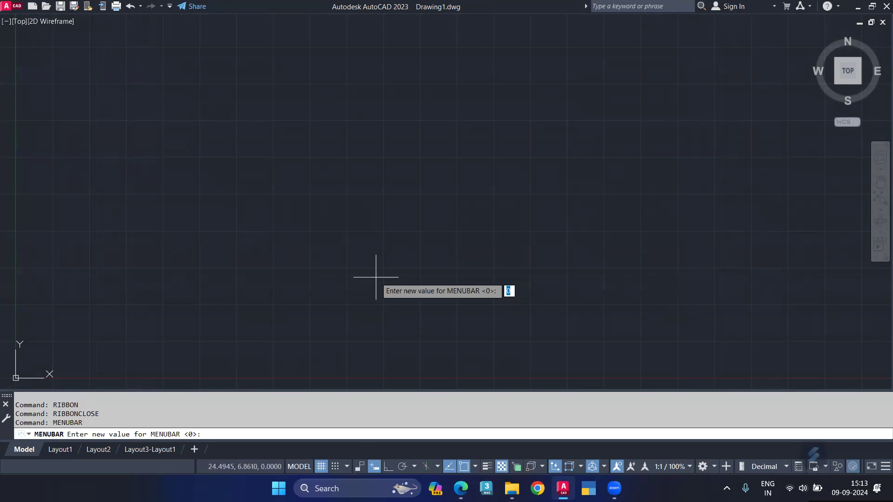
type("1")
key("Return")
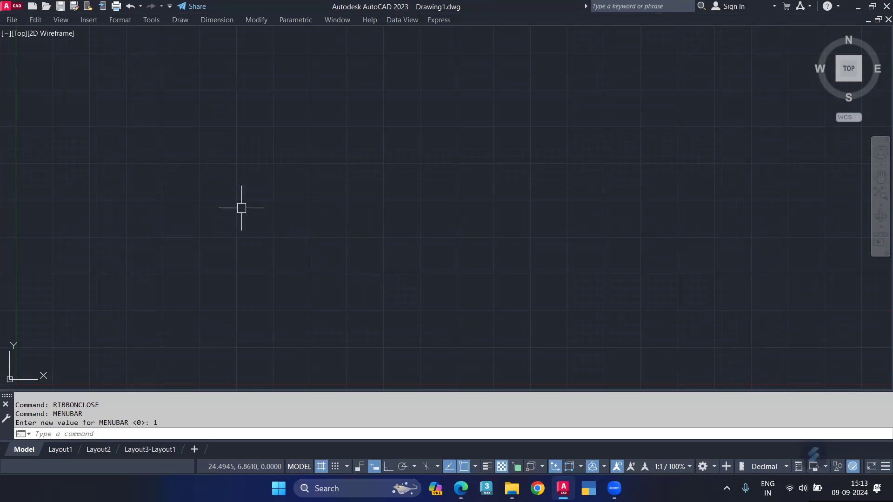
left_click(178, 21)
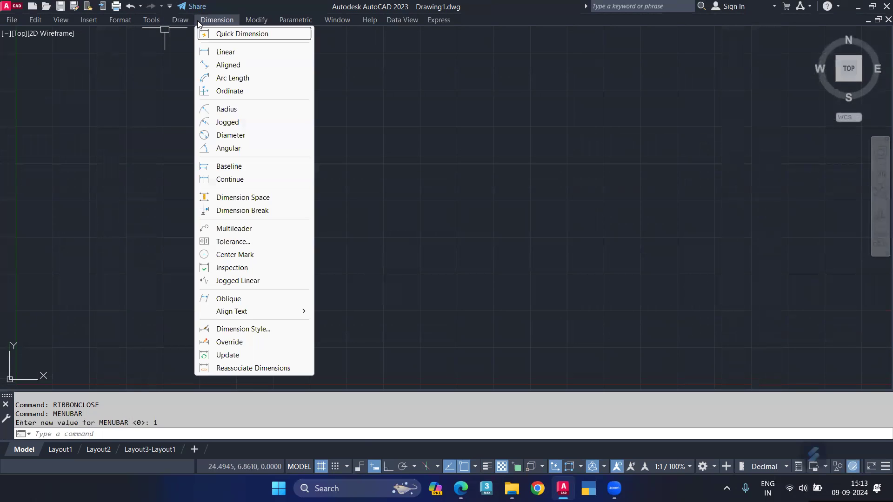
mouse_move(255, 20)
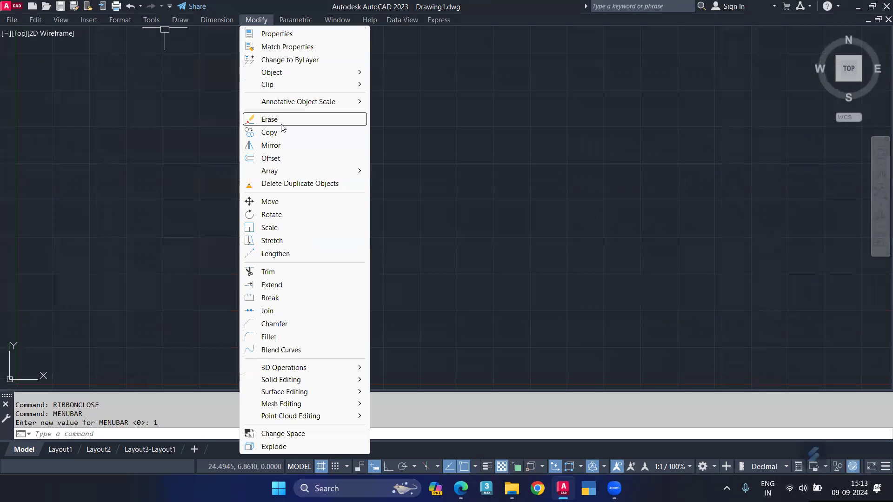
left_click(201, 259)
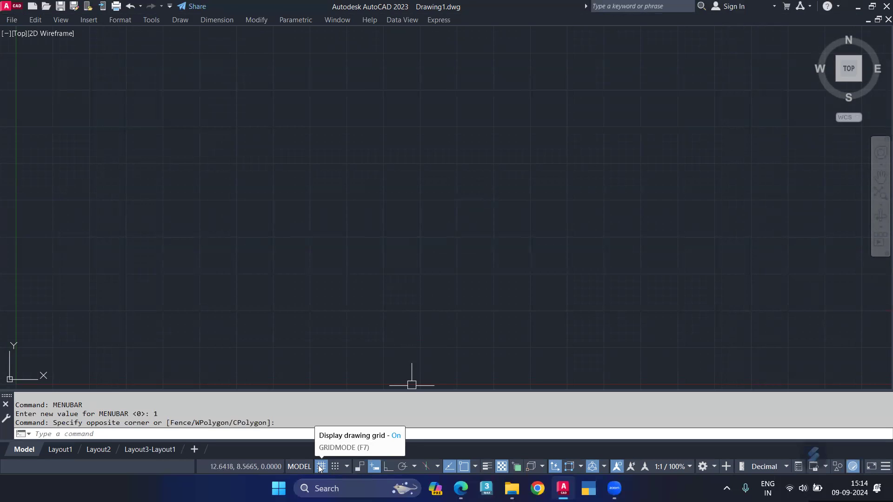
Step: Switch the grid off from the status bar, then back on with F7
left_click(321, 466)
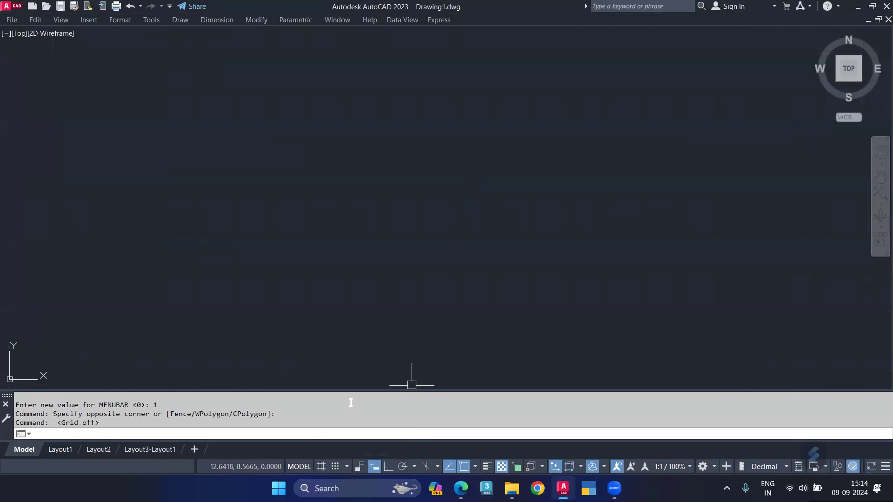
key("F7")
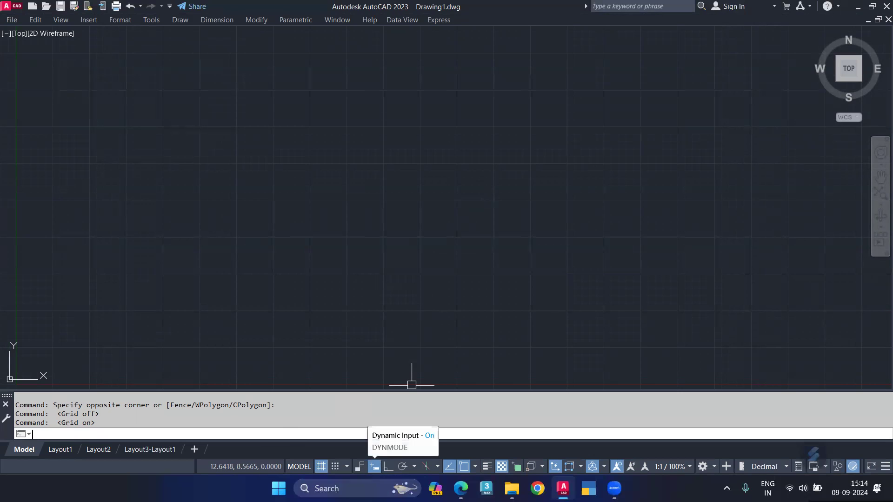
Step: Hide Infer Constraints, Polar Tracking, Isometric Drafting, LineWeight and Transparency from the status bar
left_click(880, 466)
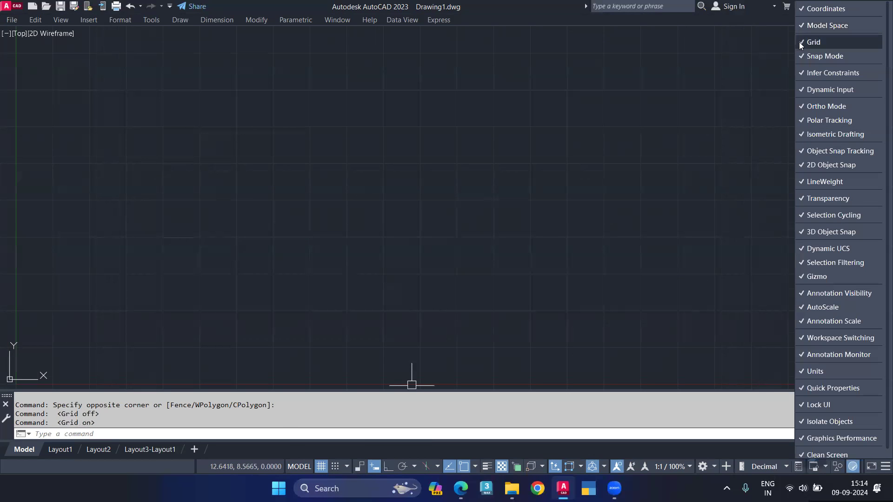
left_click(799, 73)
left_click(798, 92)
left_click(801, 120)
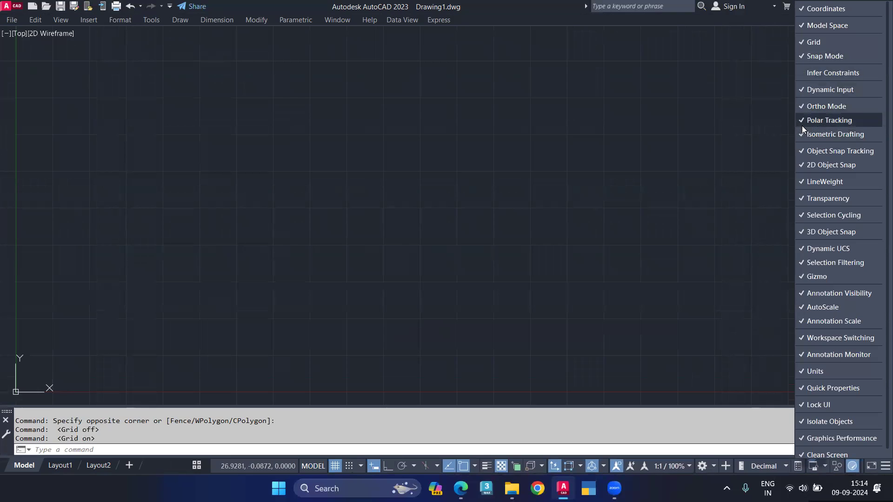
left_click(802, 135)
left_click(802, 151)
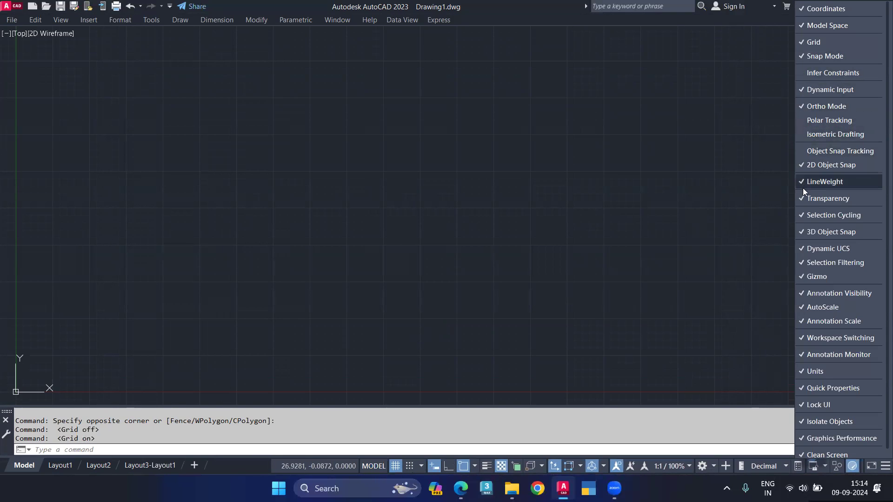
left_click(803, 151)
left_click(804, 182)
left_click(803, 198)
Step: Hide Selection Cycling, 3D Object Snap, Dynamic UCS, Selection Filtering, Gizmo and annotation indicators
left_click(802, 215)
left_click(801, 231)
left_click(801, 249)
left_click(801, 263)
left_click(803, 293)
left_click(801, 321)
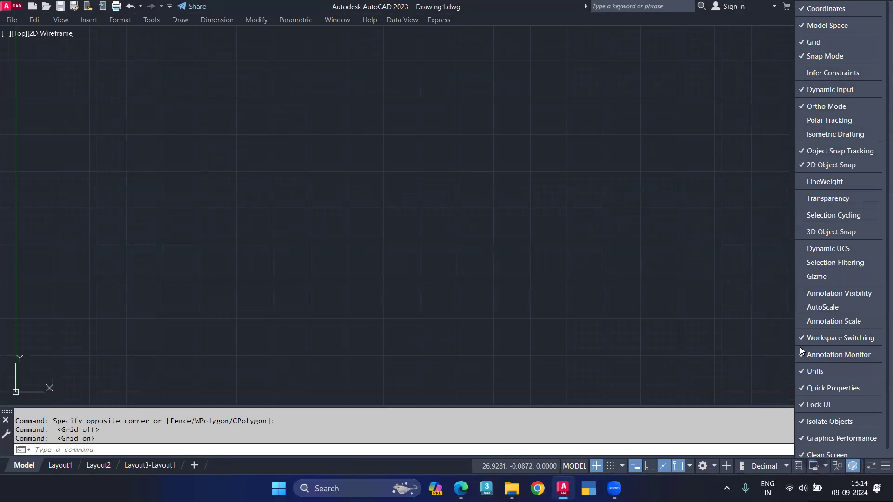
Step: Hide Annotation Monitor, Quick Properties, Lock UI, Isolate Objects and Graphics Performance
left_click(800, 354)
left_click(804, 387)
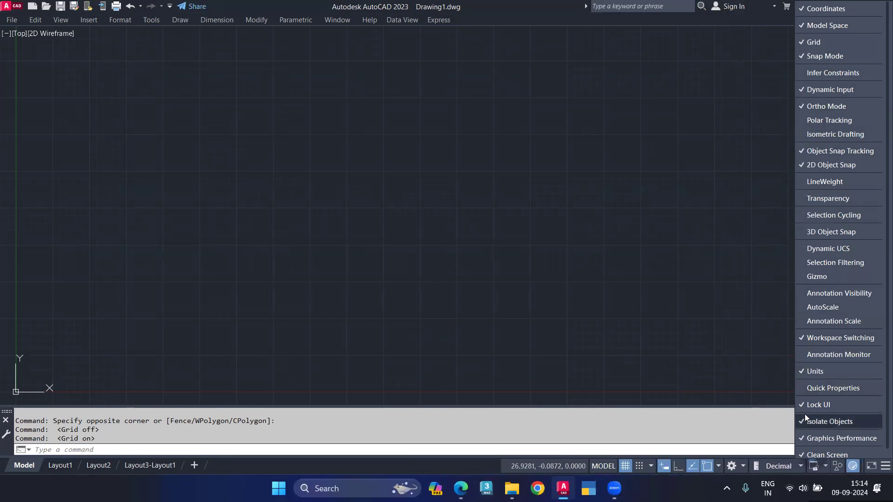
left_click(804, 404)
left_click(800, 421)
left_click(802, 438)
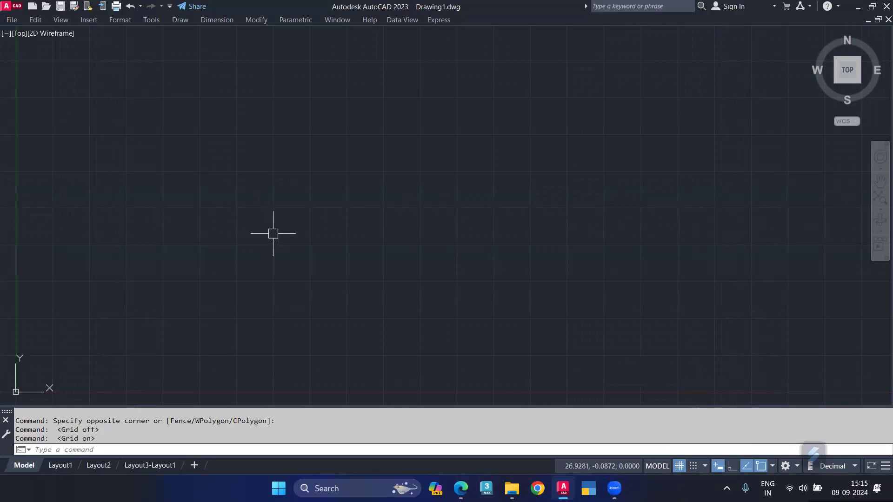
type("L")
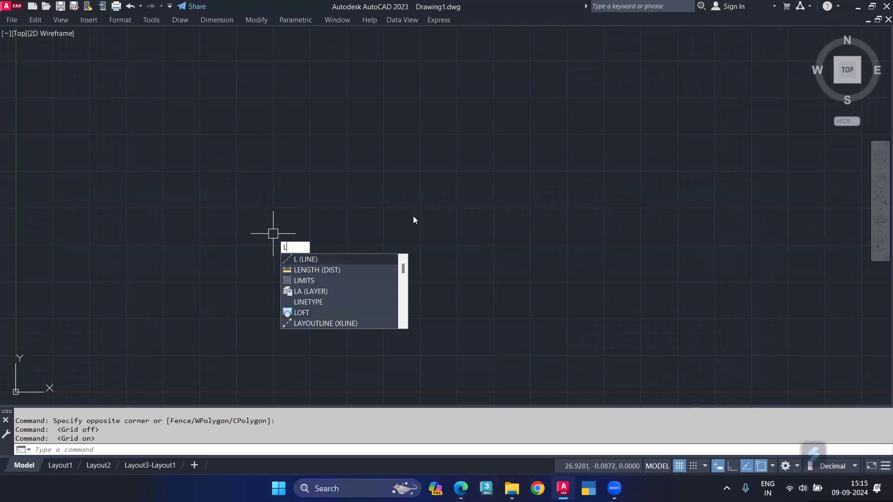
key("Escape")
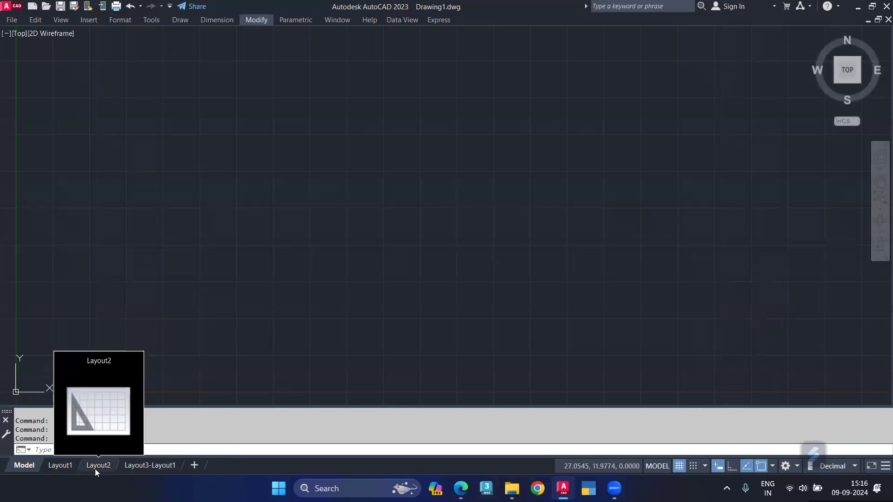
mouse_move(149, 465)
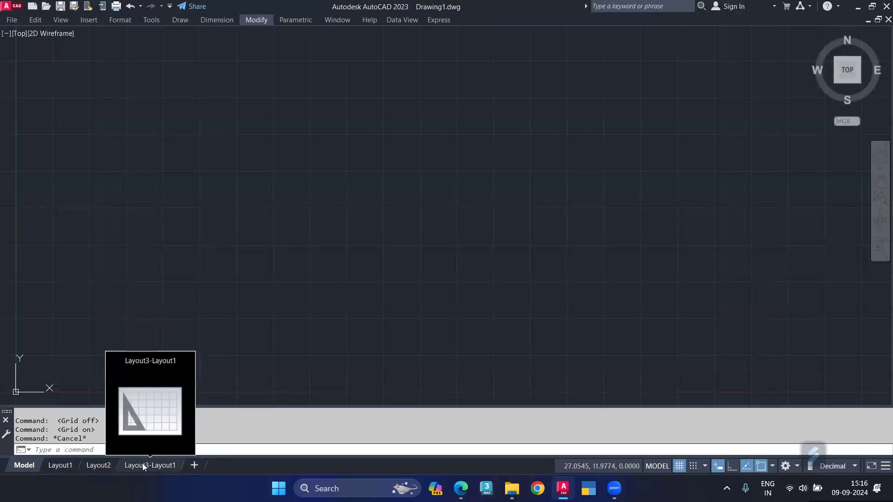
Step: Delete the Layout3-Layout1 layout via its tab menu, then pan the view
right_click(144, 466)
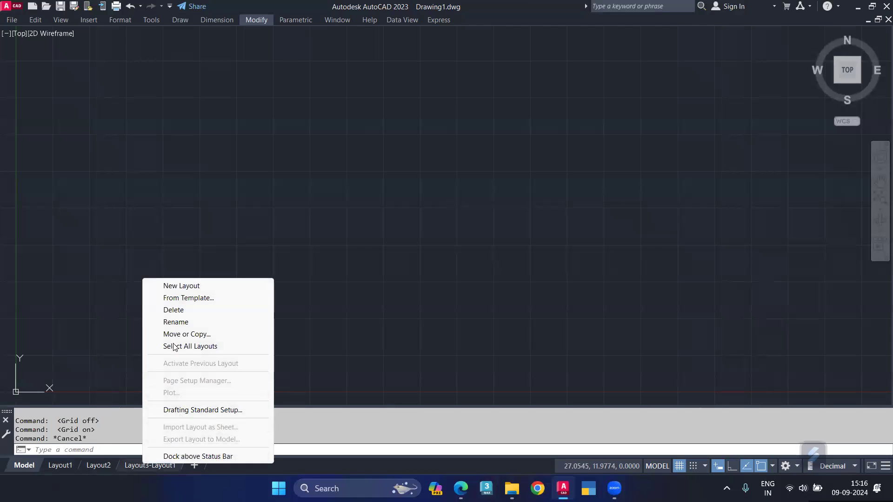
left_click(173, 309)
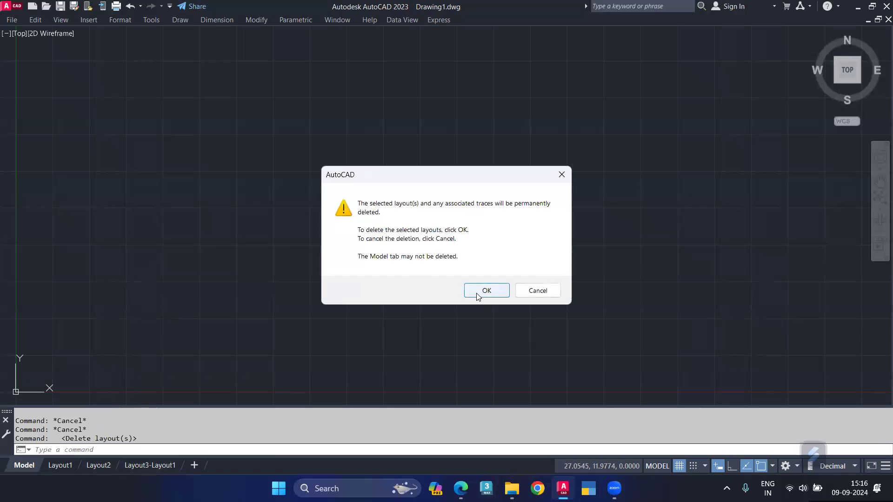
left_click(476, 293)
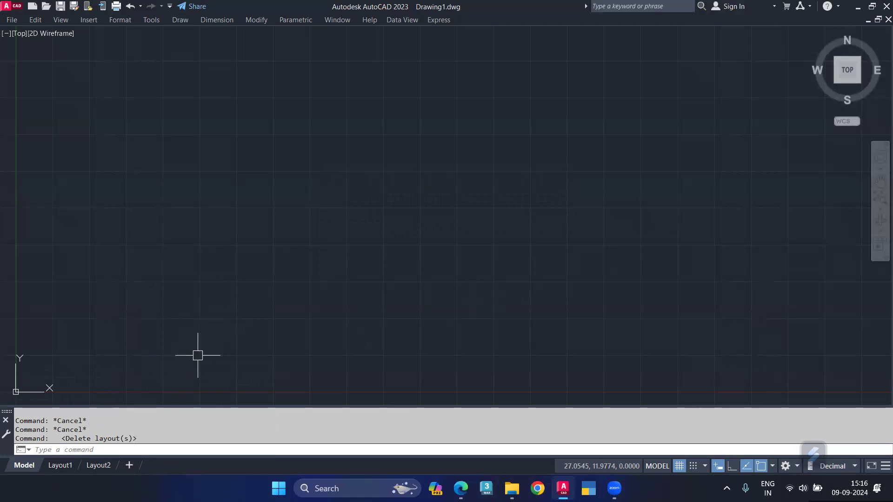
middle_click_drag(180, 329, 233, 301)
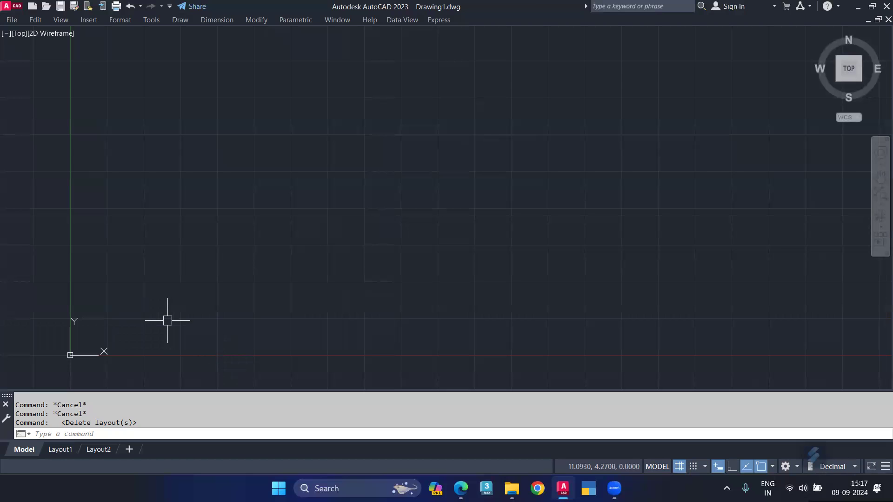
Step: Set CURSORSIZE to 100, then rerun it and set the crosshair to 25
type("c")
type("ur")
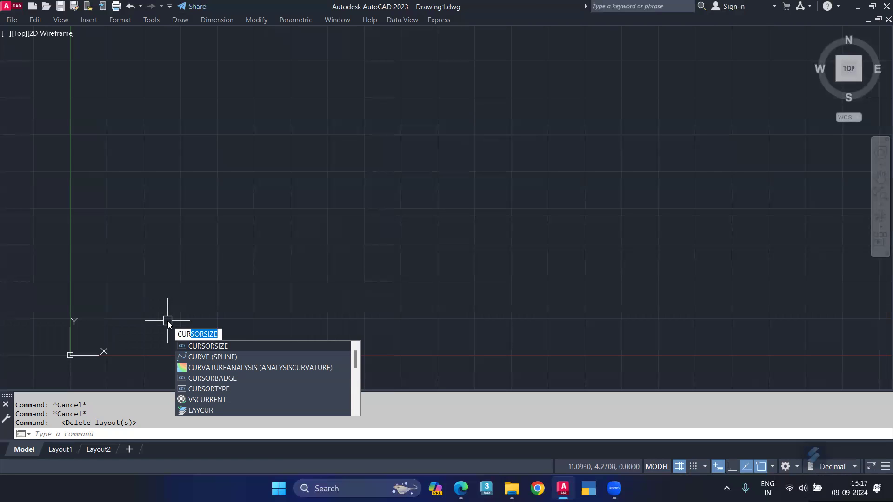
key("Return")
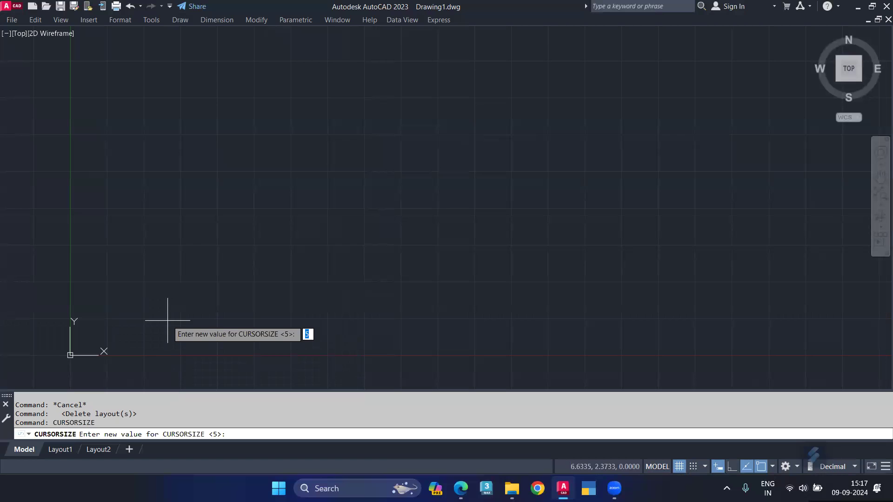
type("100")
key("Return")
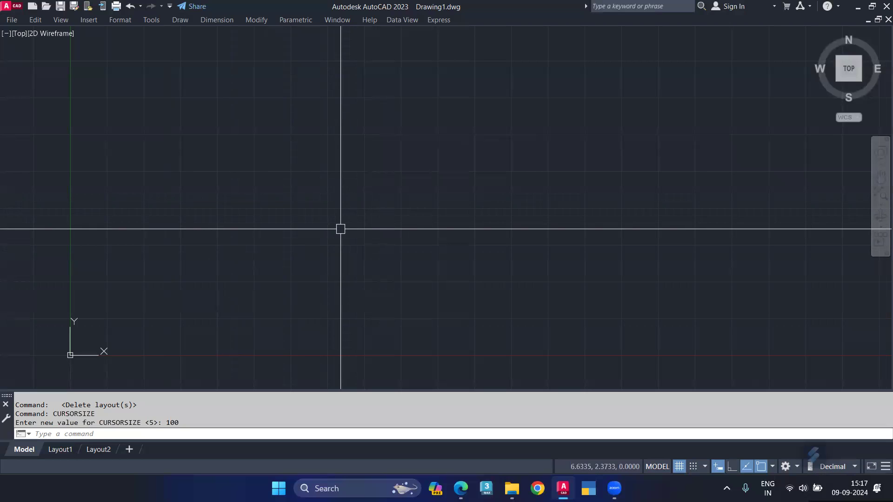
key("Return")
type("25")
key("Return")
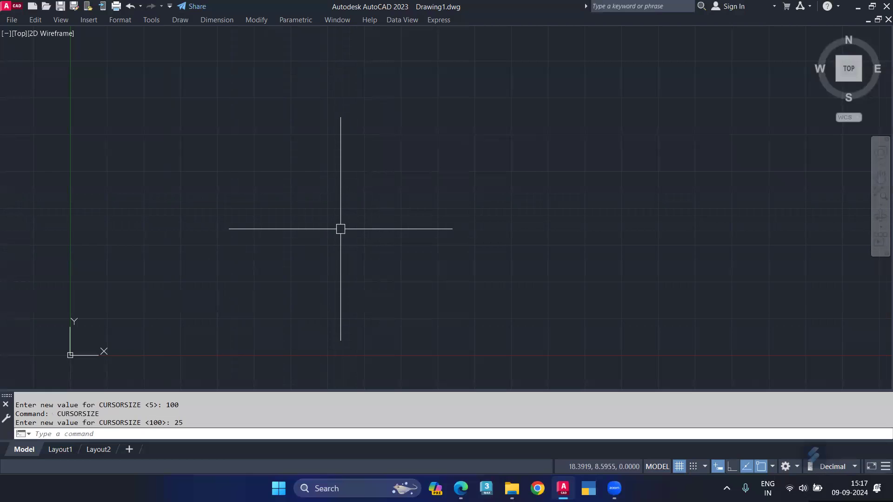
Step: Try a pick box size of 50 with PICKBOX
type("PI")
type("CK")
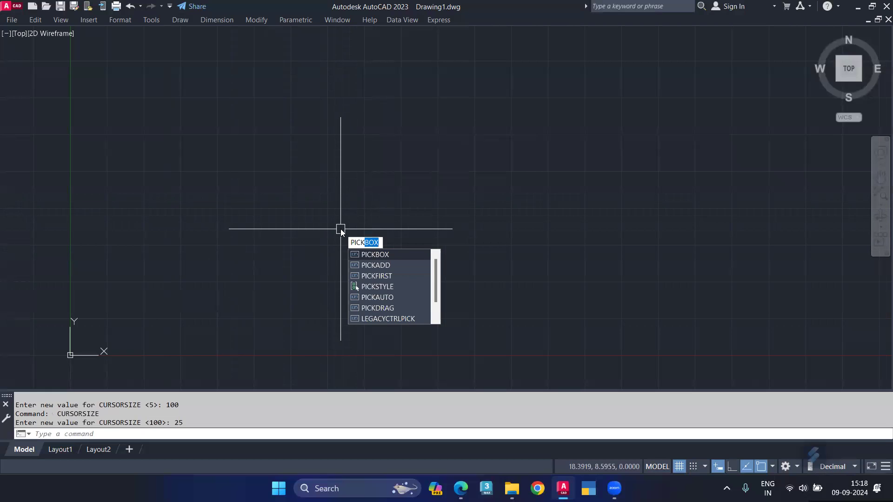
key("Return")
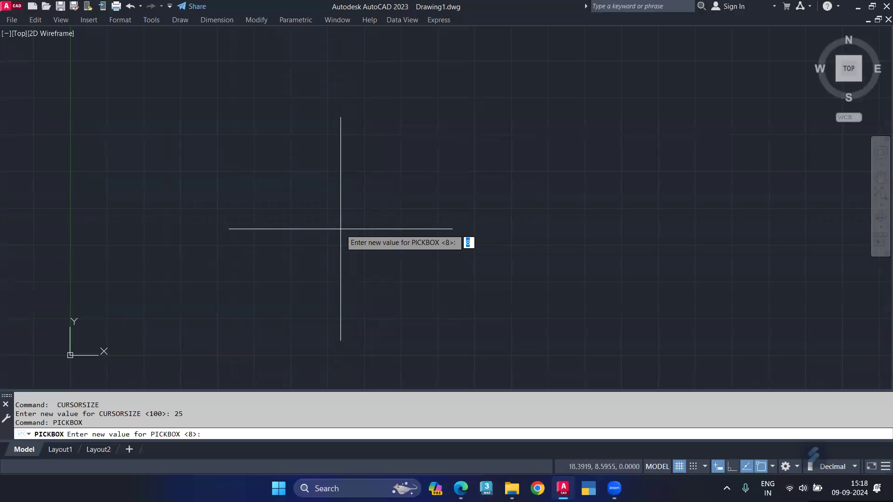
type("50")
key("Return")
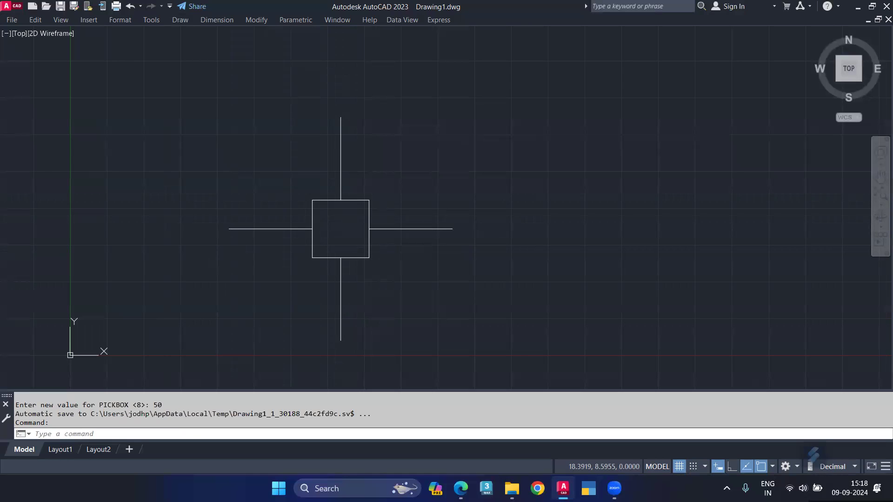
Step: Restore the pick box size to 8 and bring up Drafting Settings with DS
key("Return")
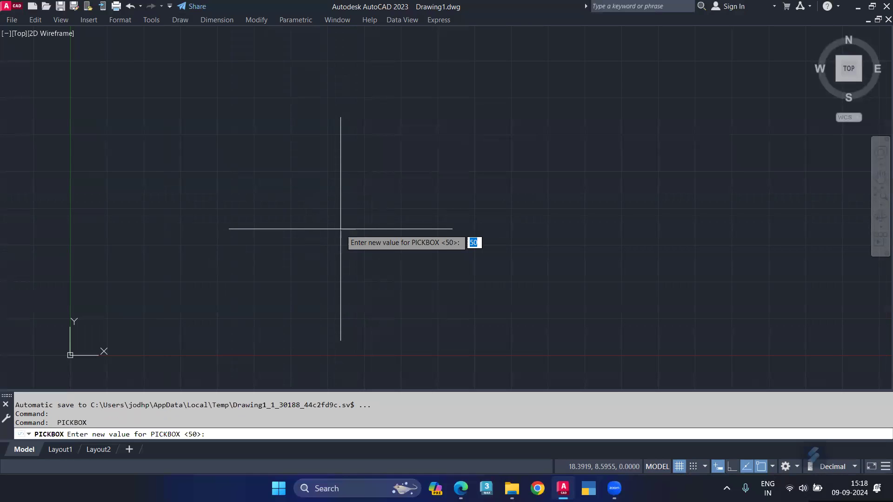
type("8")
key("Return")
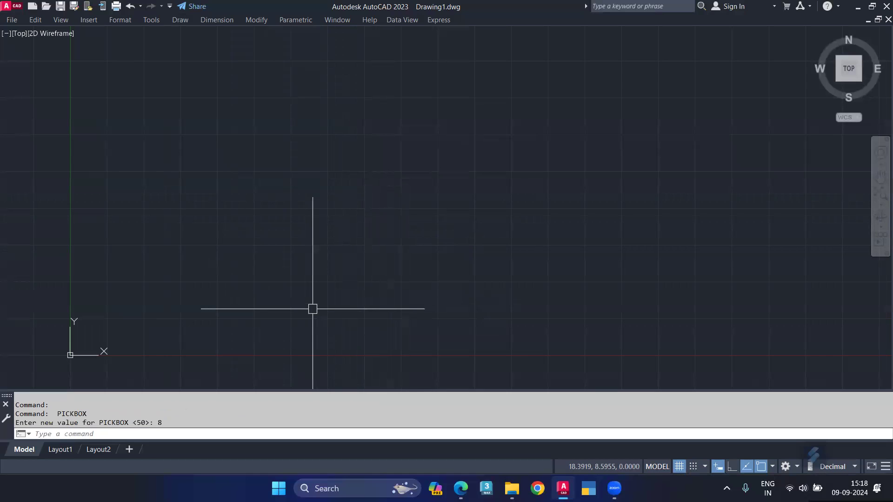
type("DS")
key("Return")
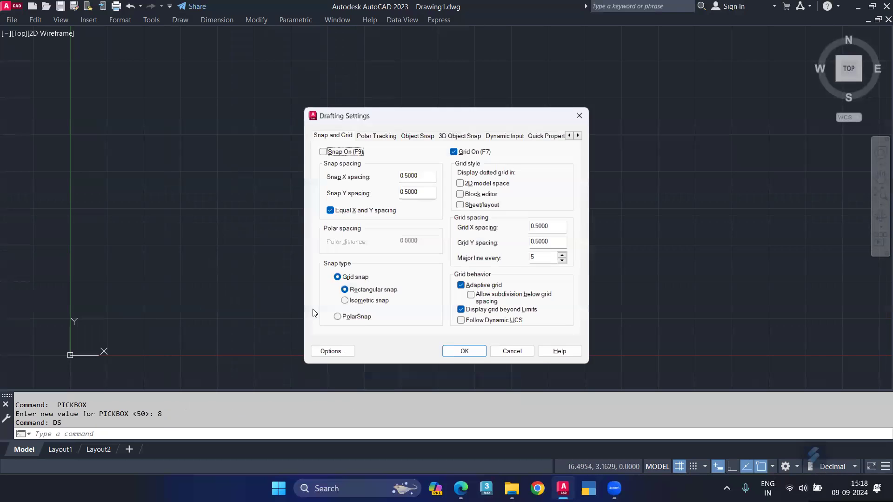
Step: Review the Snap and Grid settings, then close Drafting Settings with OK
left_click(322, 134)
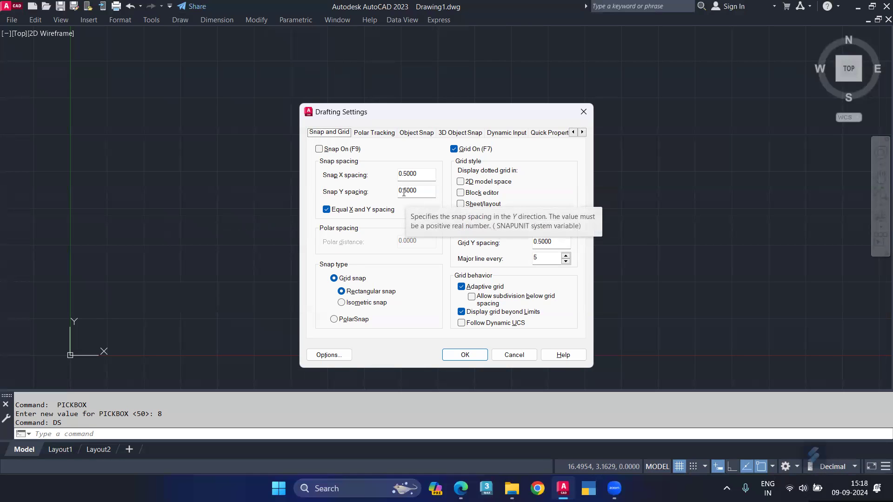
left_click(583, 112)
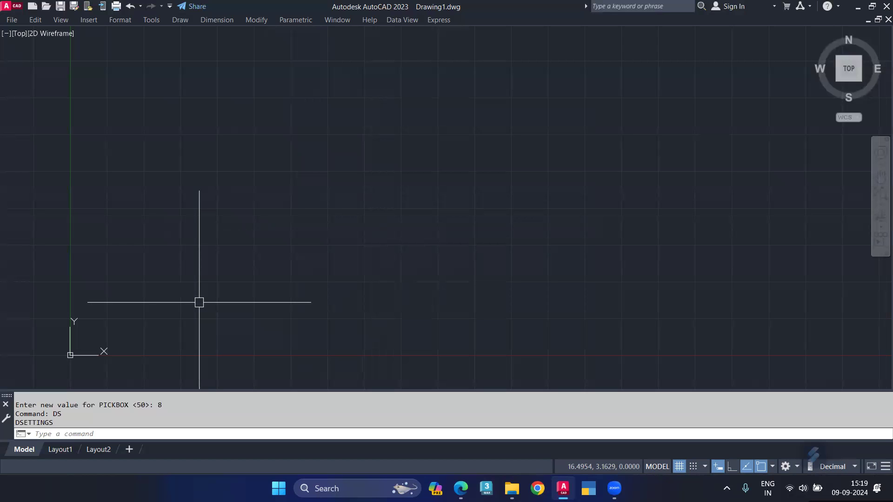
Step: Check the drawing units with UN, close them, and start a new drawing
type("un")
key("Return")
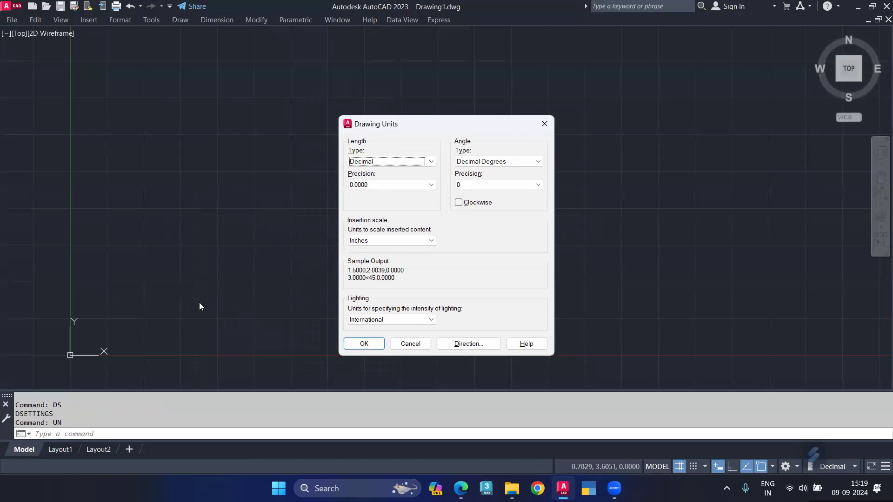
left_click(543, 125)
key("ctrl+n")
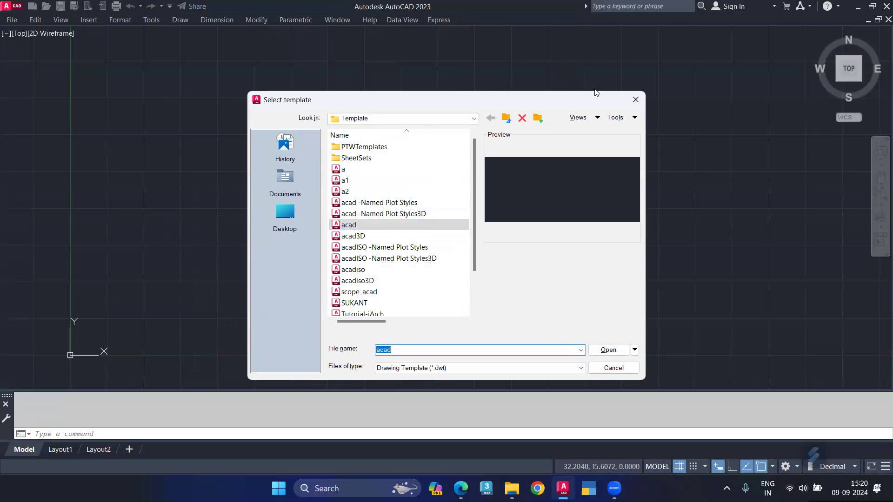
Step: Create a drawing from acad.dwt and set its limits from 0,0 to 12,9
left_click(636, 99)
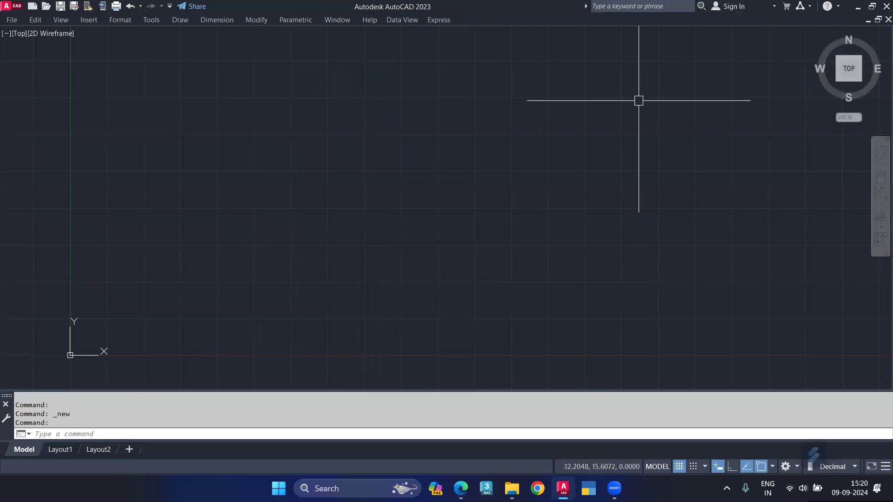
type("LIM")
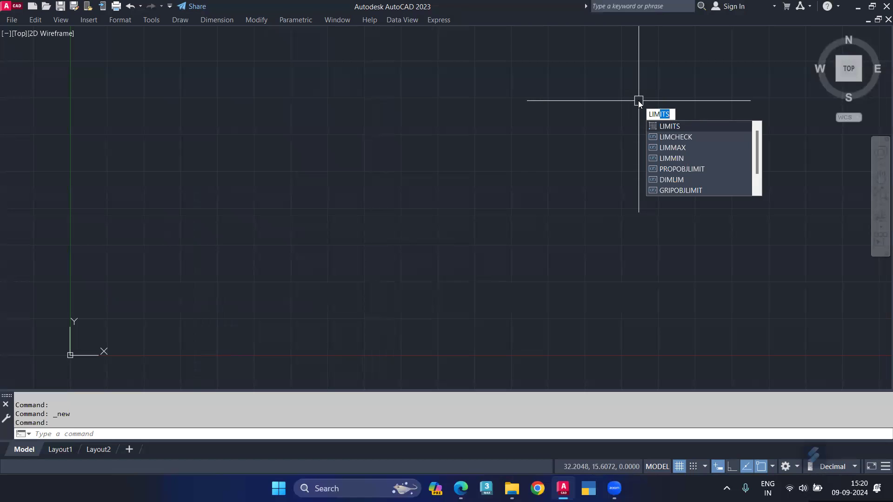
key("Return")
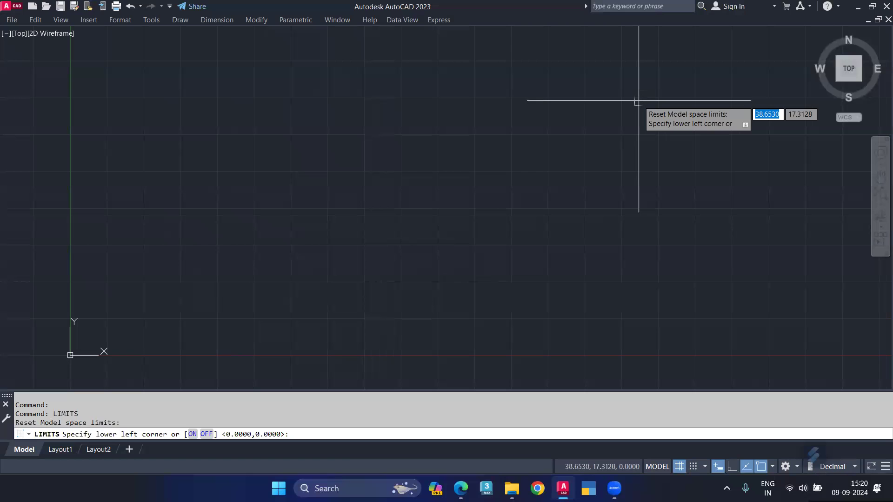
type("0")
key("comma")
type("0")
key("Return")
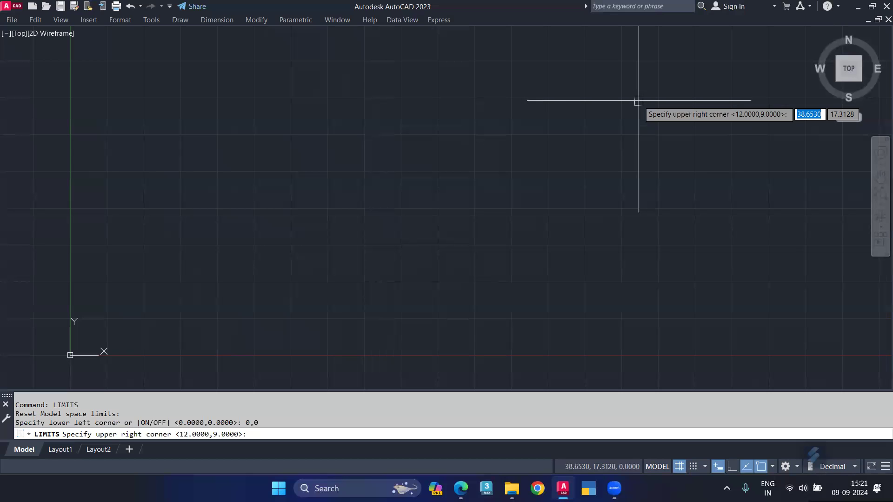
key("Return")
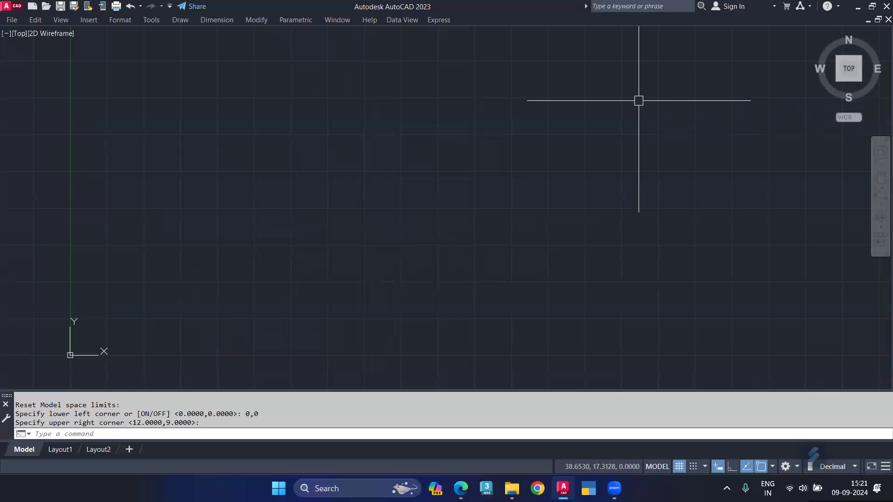
Step: Zoom All so the 12×9 drawing limits fill the screen
type("z")
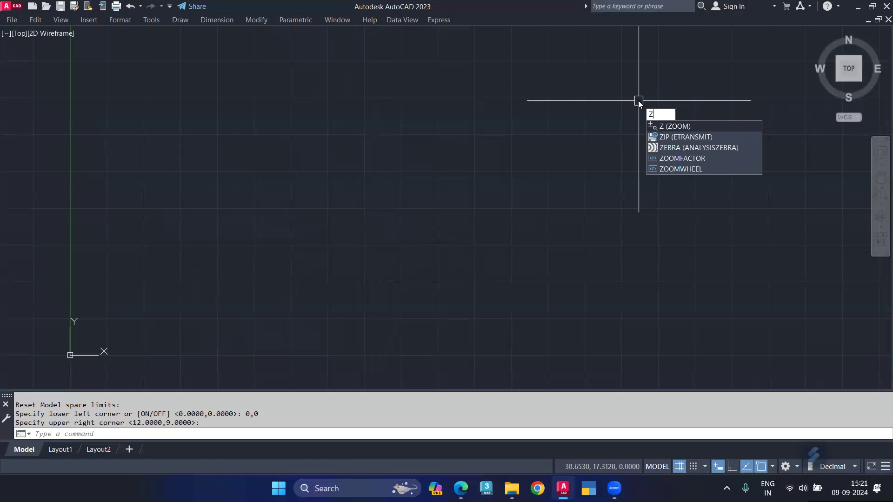
key("Return")
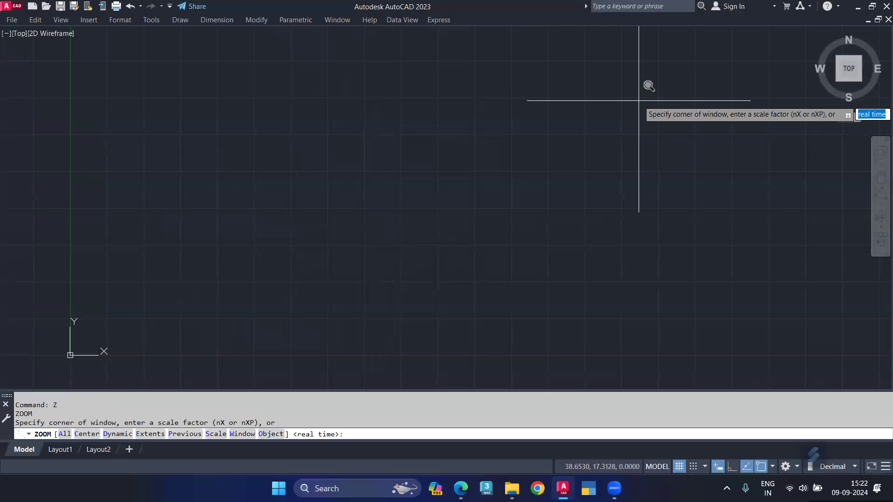
type("a")
key("Return")
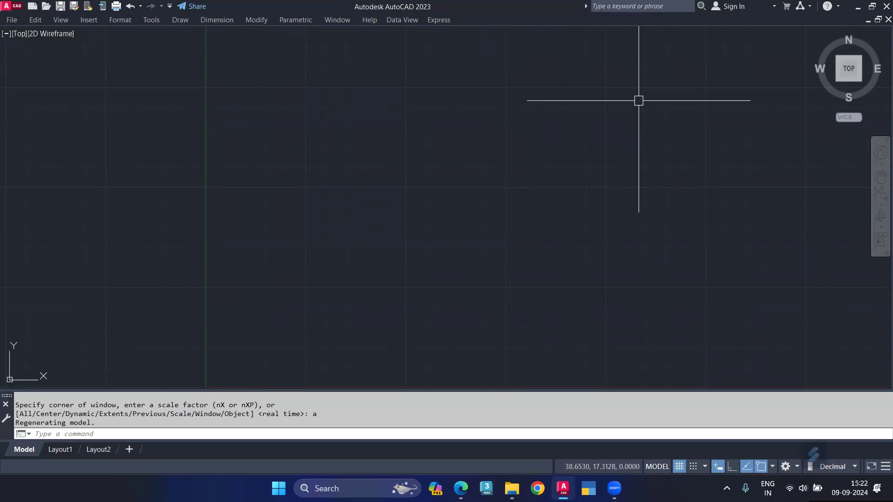
type("PO")
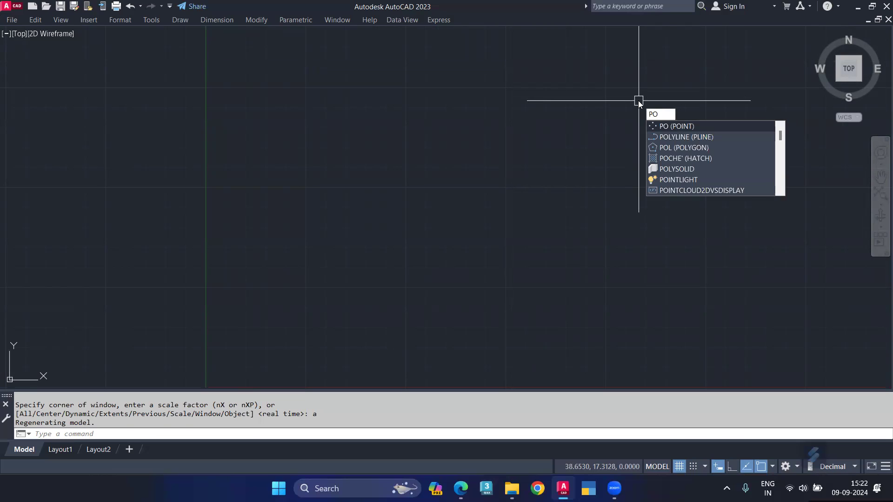
Step: Place a single point near the centre of the view with POINT
key("Return")
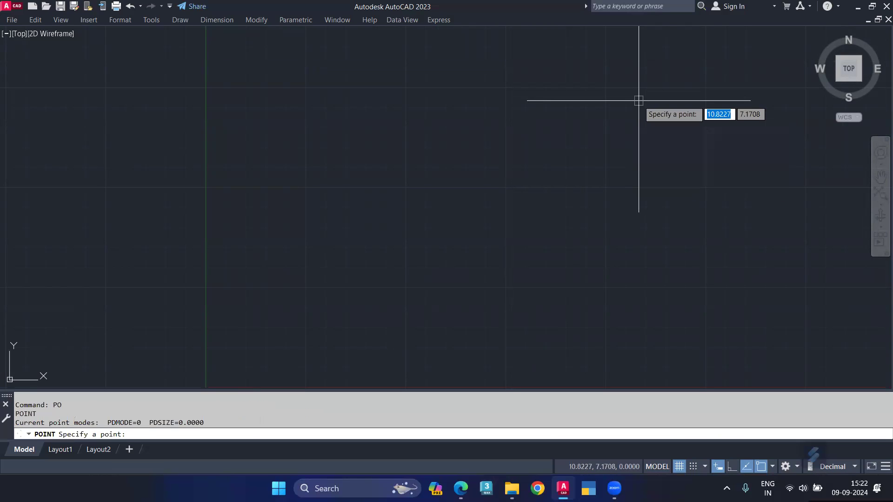
type("fan")
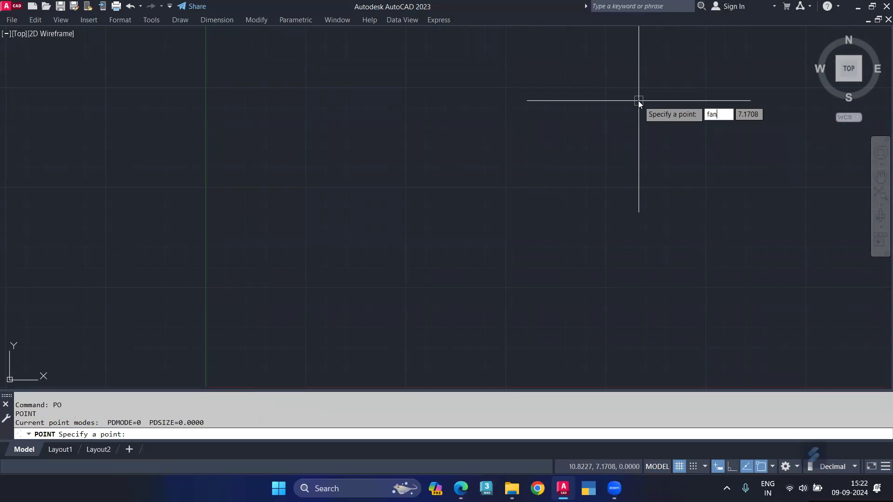
key("Escape")
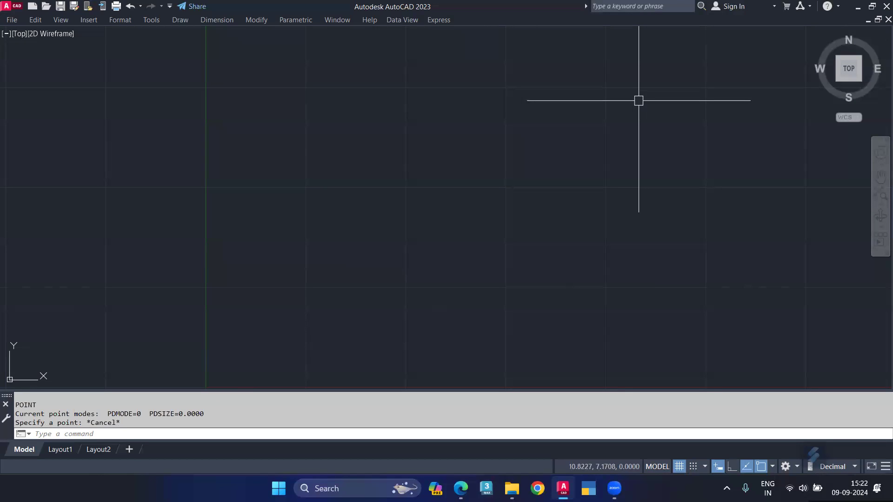
type("po")
key("Return")
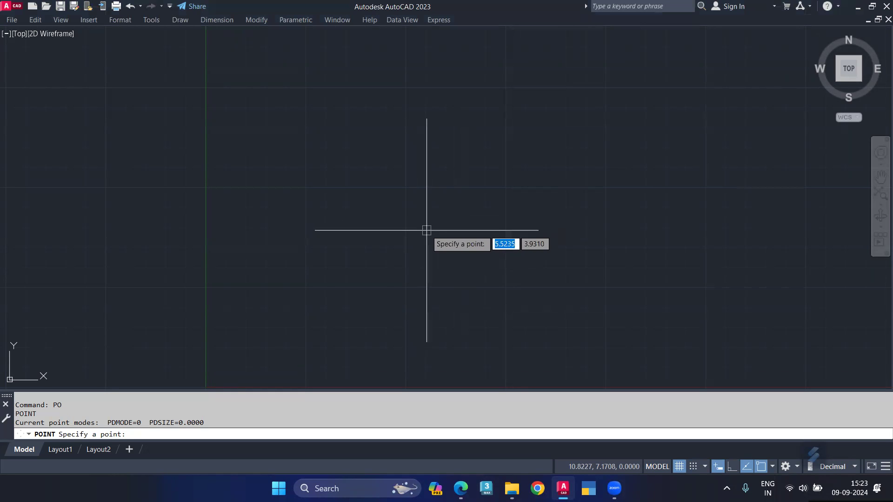
left_click(446, 214)
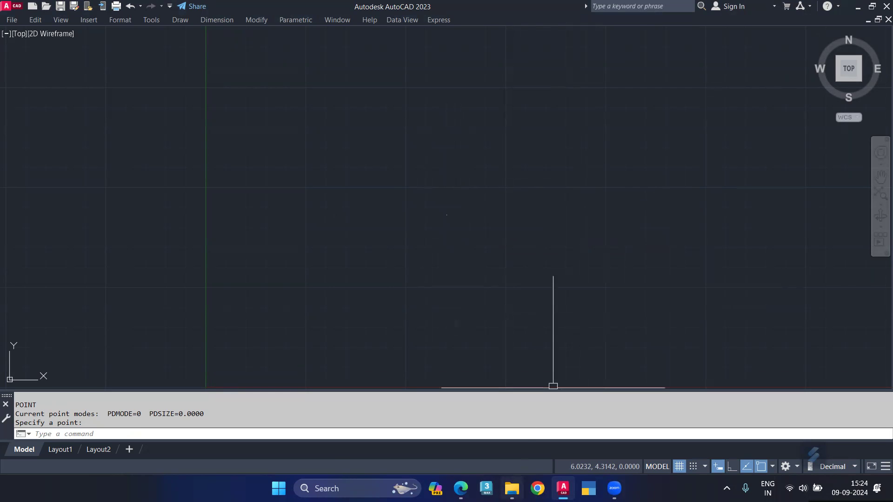
Step: Open the coordinate-methods reference PDF from a folder on drive E:
key("alt+Tab")
left_click(43, 395)
double_click(237, 163)
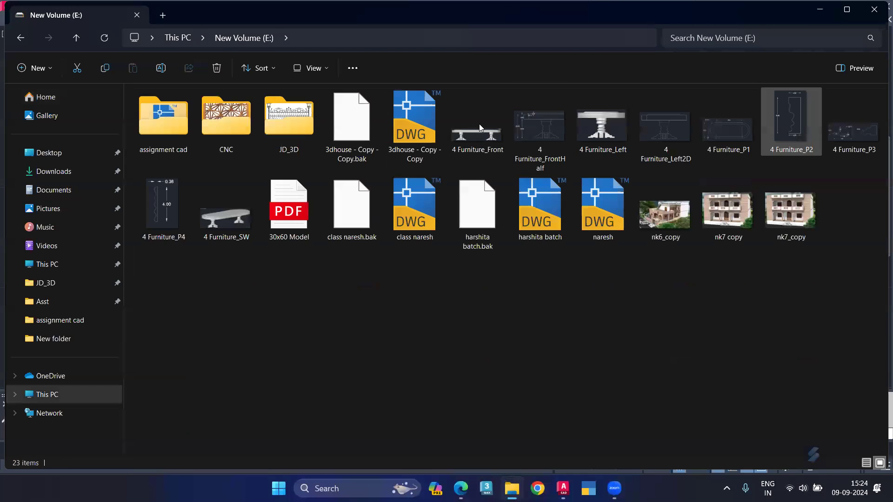
double_click(177, 134)
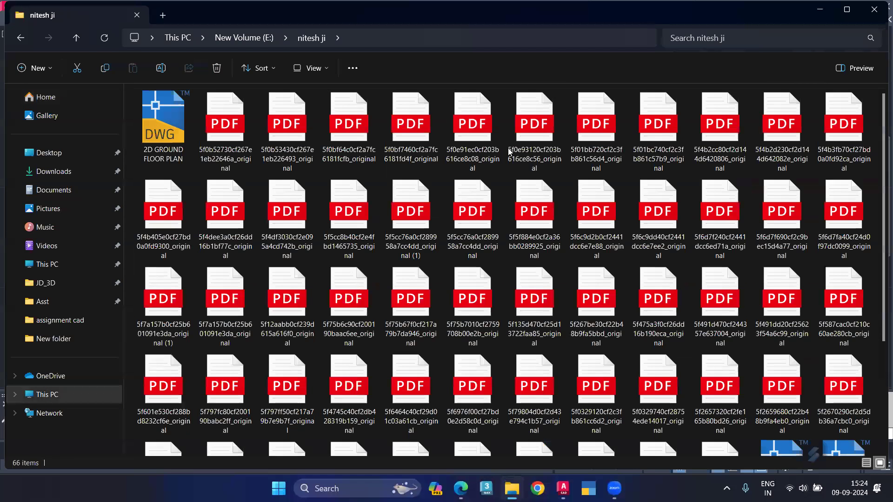
double_click(536, 142)
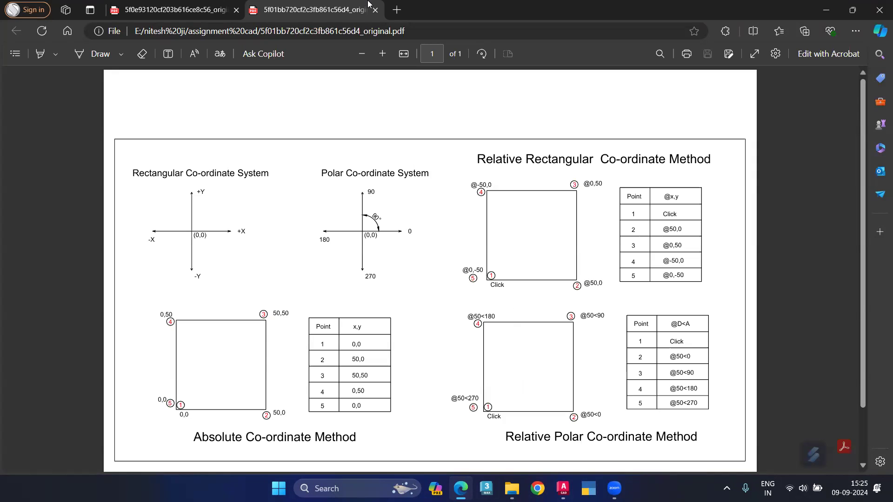
Step: Review the coordinate-methods PDF, then switch back to AutoCAD
left_click(562, 487)
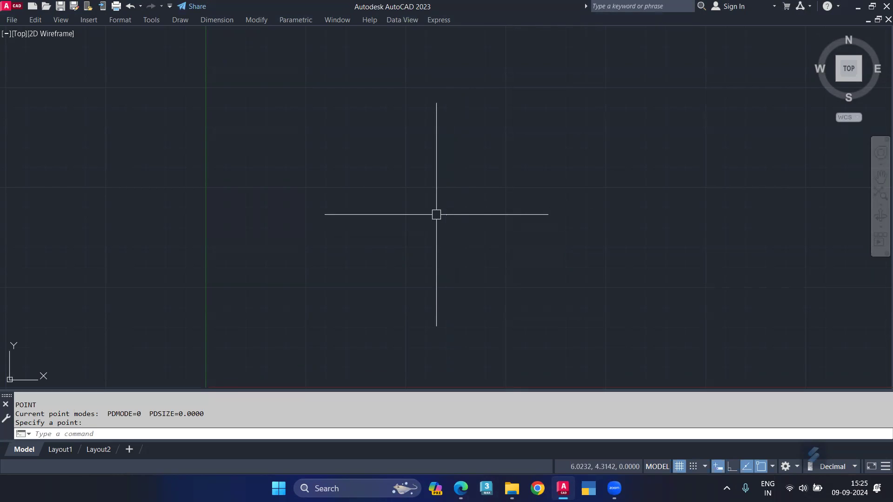
Step: Set the point style to the circle-with-X marker
type("PTYPE")
key("Return")
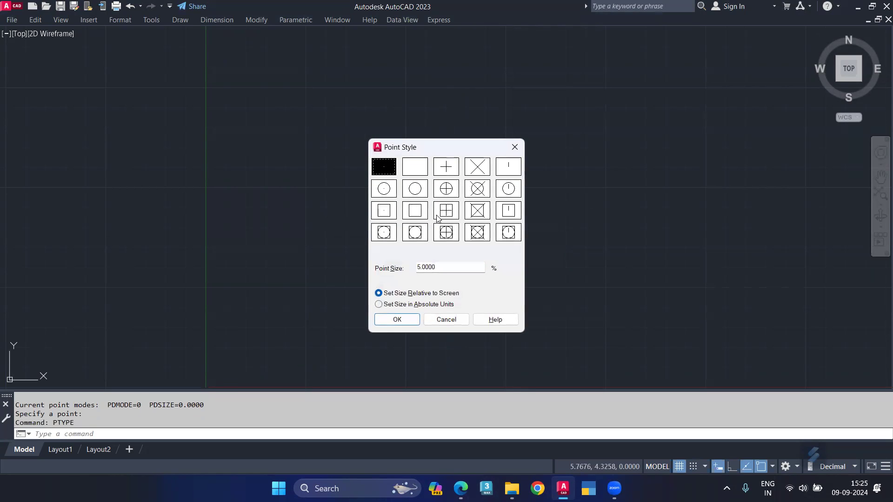
left_click(476, 193)
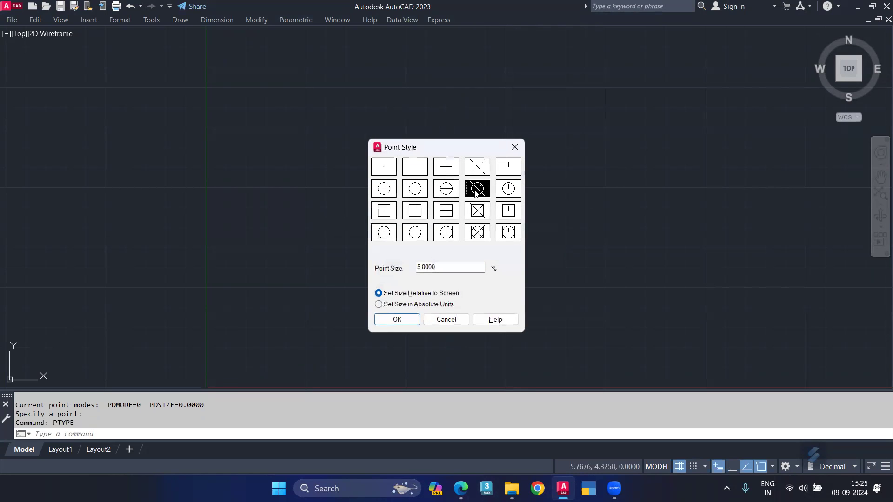
left_click(397, 319)
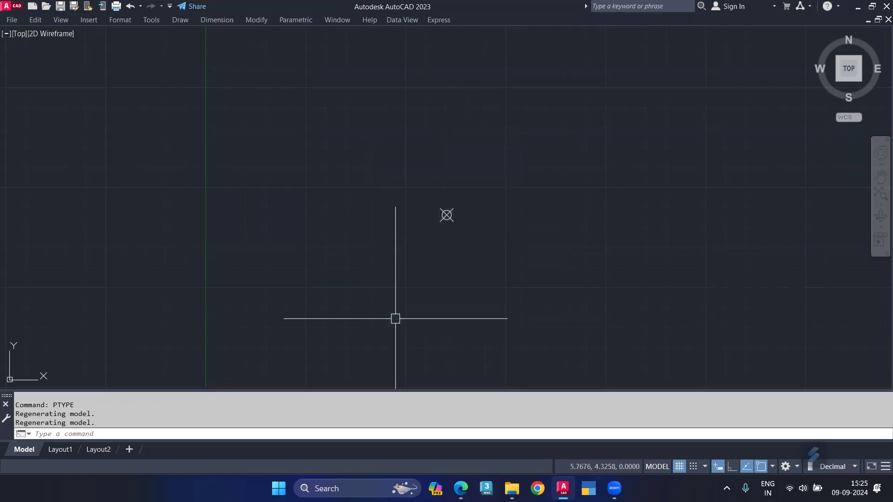
Step: Zoom in on the marker and REGEN to clear the leftover marker lines
scroll(428, 245, "down", 10)
scroll(427, 243, "up", 5)
scroll(429, 240, "up", 4)
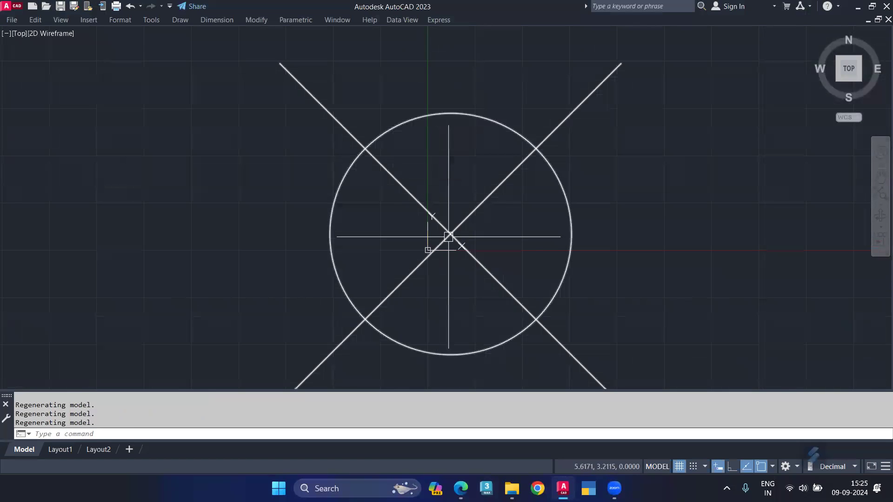
scroll(449, 237, "up", 3)
scroll(430, 253, "up", 2)
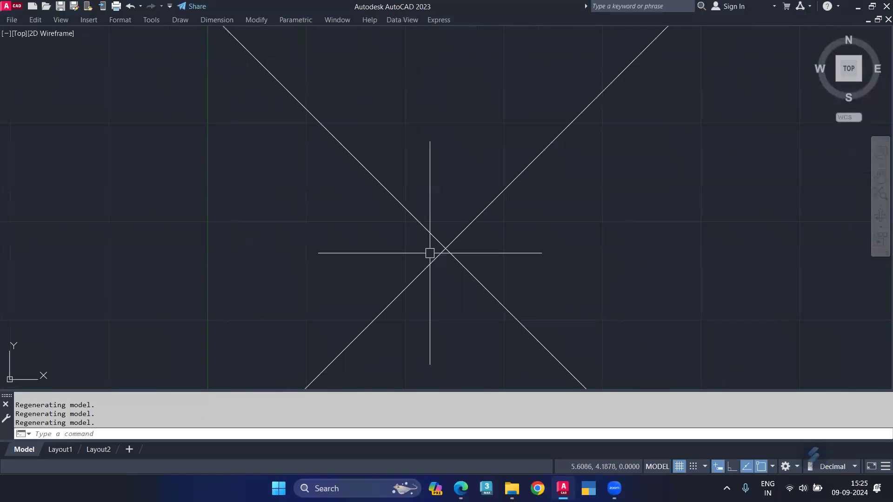
type("RE")
key("Return")
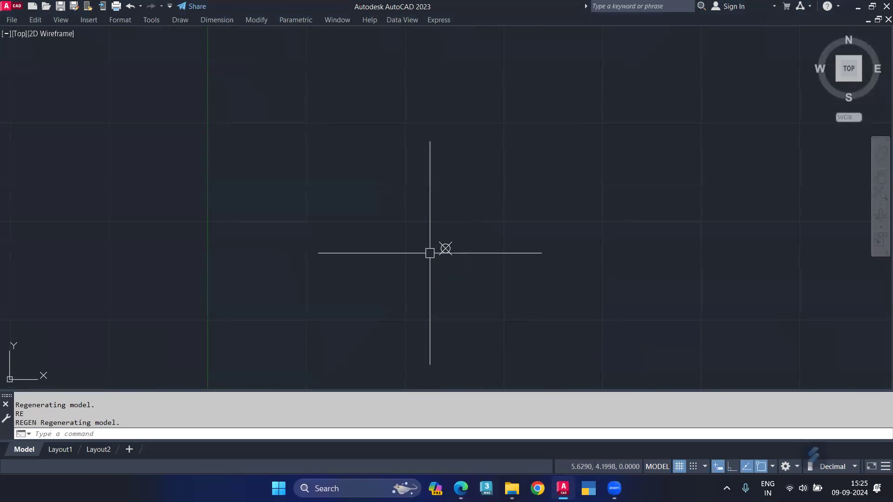
scroll(434, 304, "up", 2)
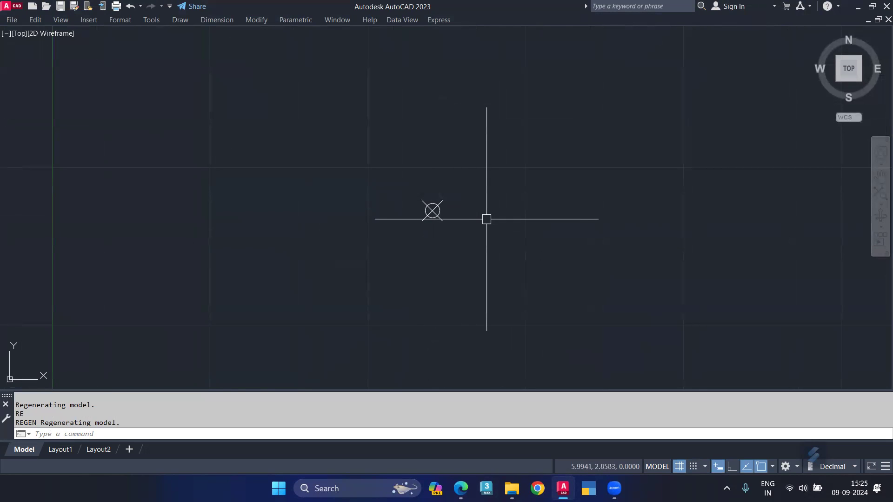
type("ID")
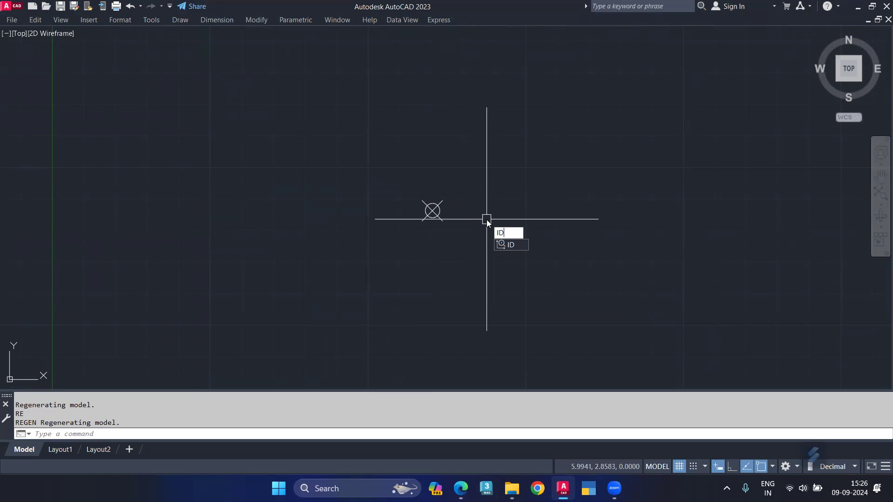
Step: Abandon the pending ID coordinate query and enter OS for object snap settings
left_click(514, 245)
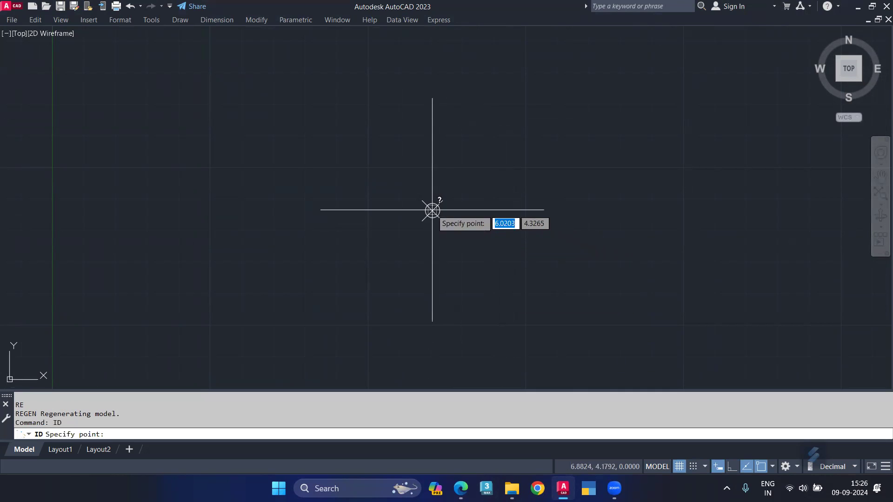
key("Escape")
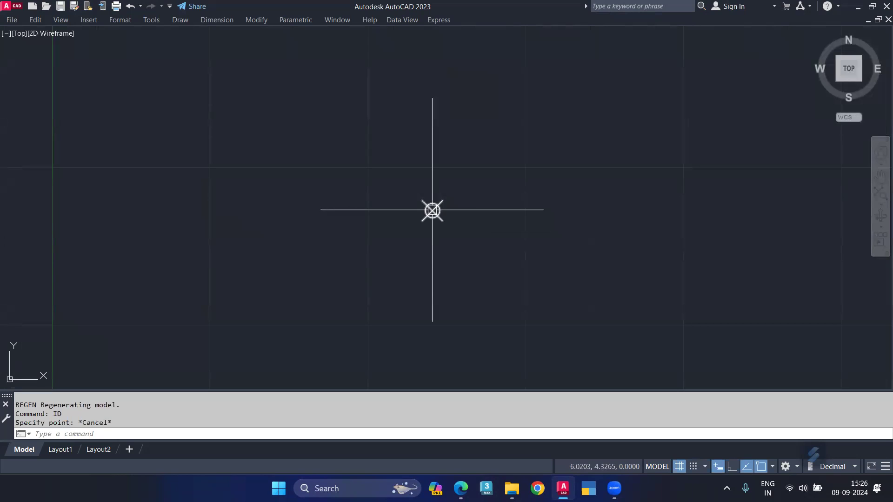
type("OS")
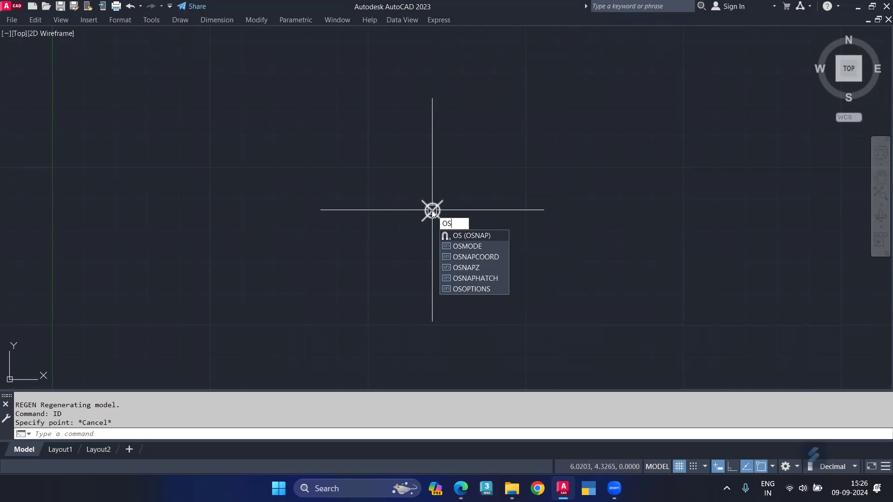
Step: Turn on every object snap mode in Drafting Settings
key("Return")
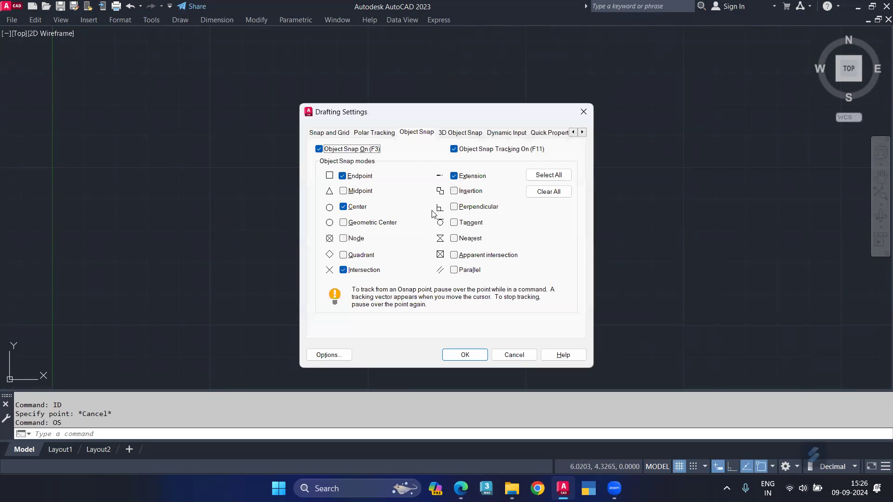
left_click(534, 179)
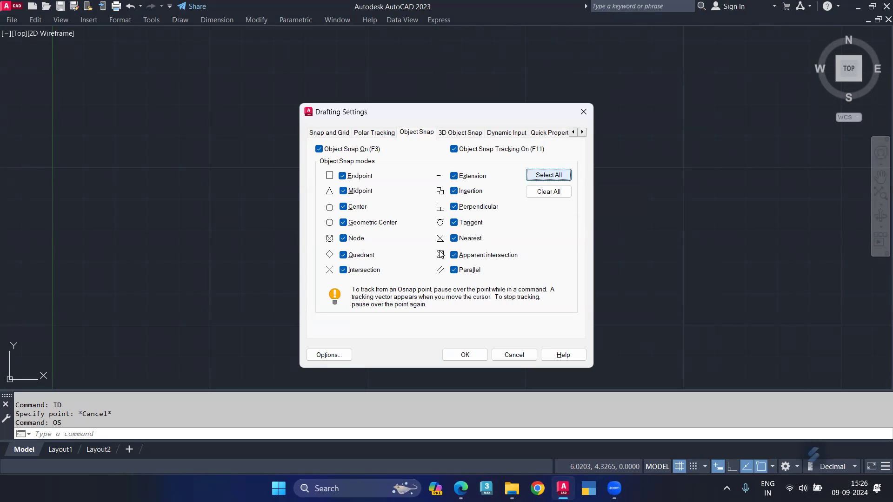
left_click(457, 356)
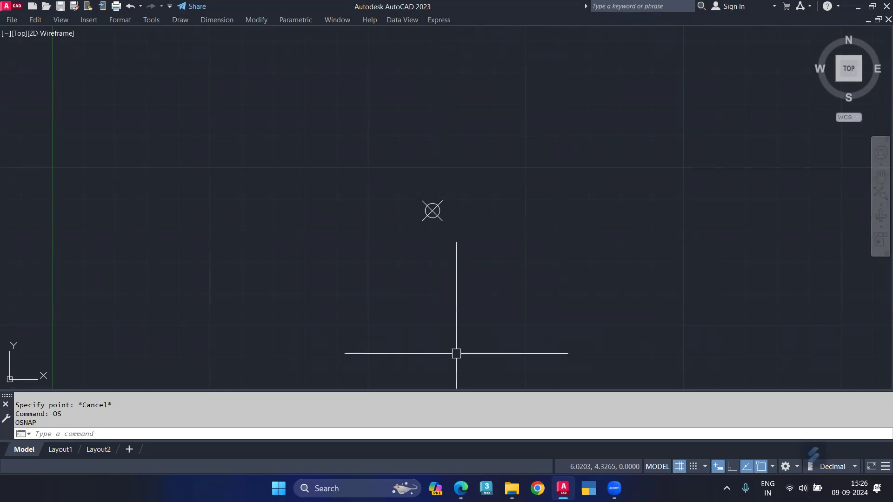
Step: Query the point's node with ID, reading X 6.0232, Y 4.3142
type("ID")
key("Return")
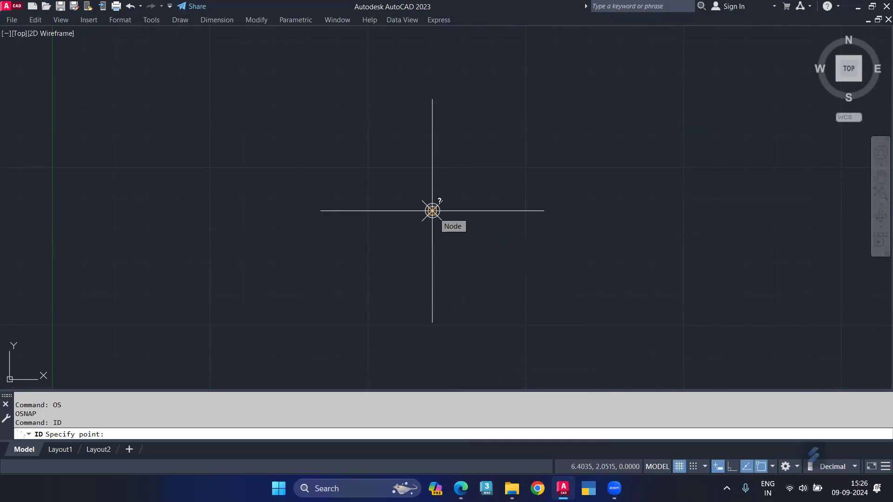
left_click(432, 211)
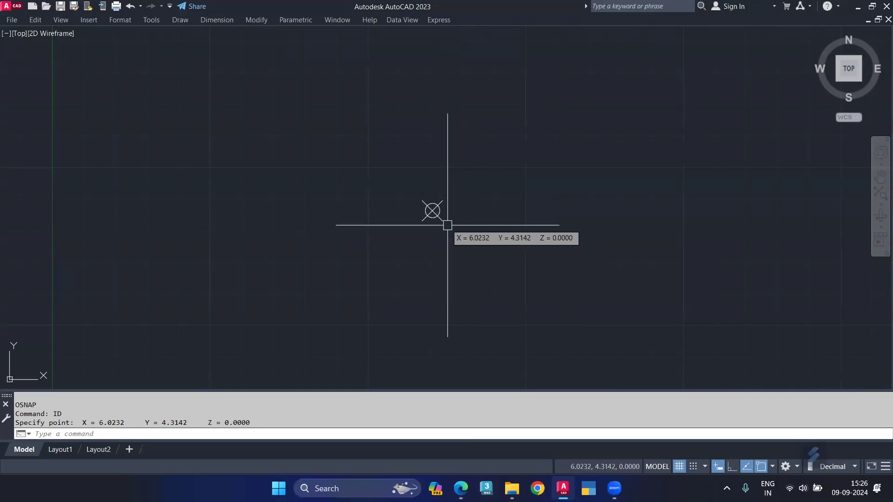
Step: Delete the point marker and pan the view toward the origin
left_click(432, 210)
key("Delete")
scroll(465, 228, "down", 5)
middle_click_drag(399, 205, 359, 249)
scroll(356, 281, "up", 2)
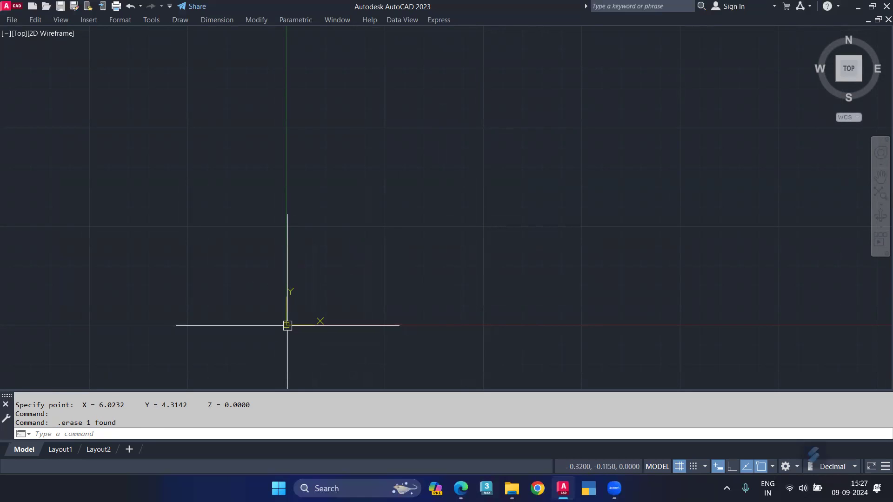
Step: Turn off 'Show UCS Icon at Origin' so the axes icon leaves the origin
left_click(287, 326)
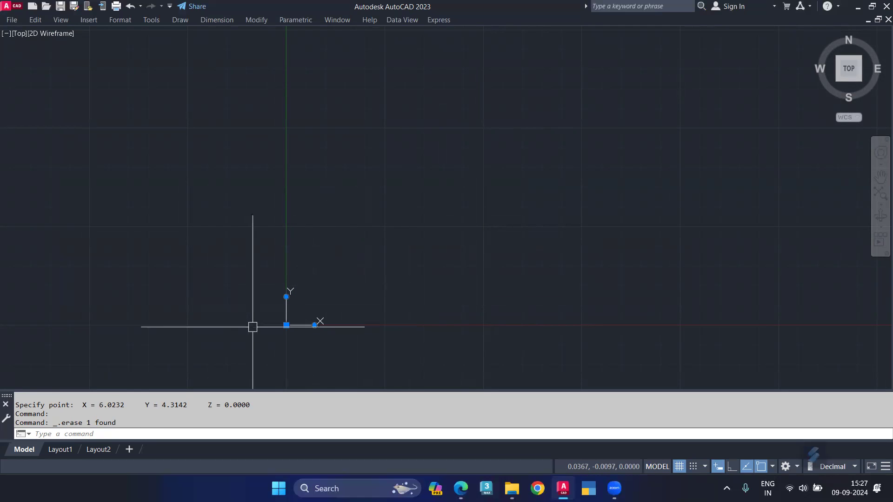
right_click(287, 326)
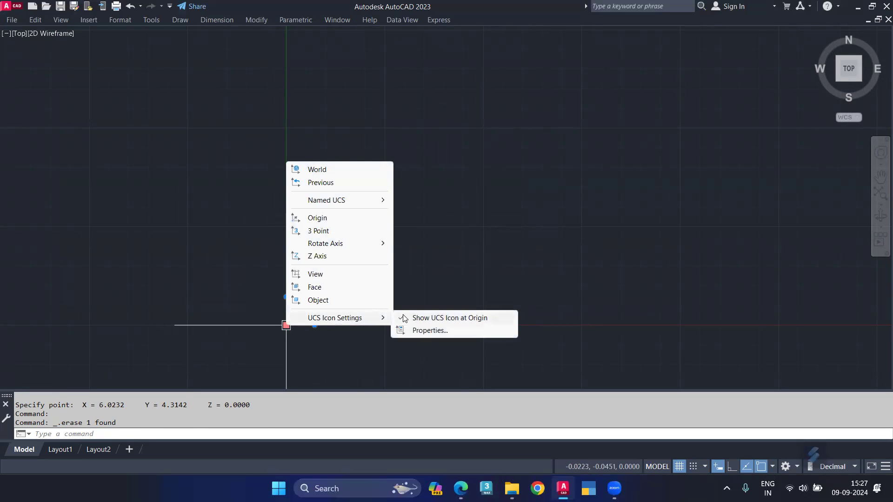
left_click(405, 318)
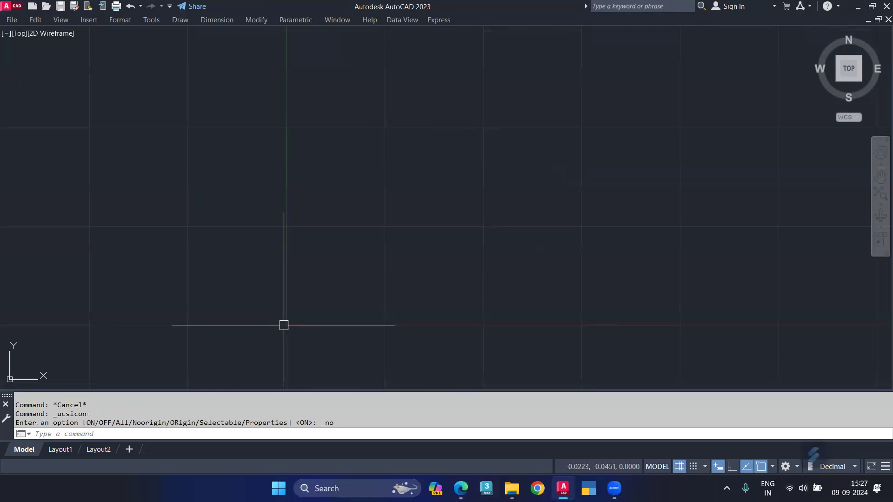
Step: Place a point marker at 0,0 and pan the view toward it
type("PO")
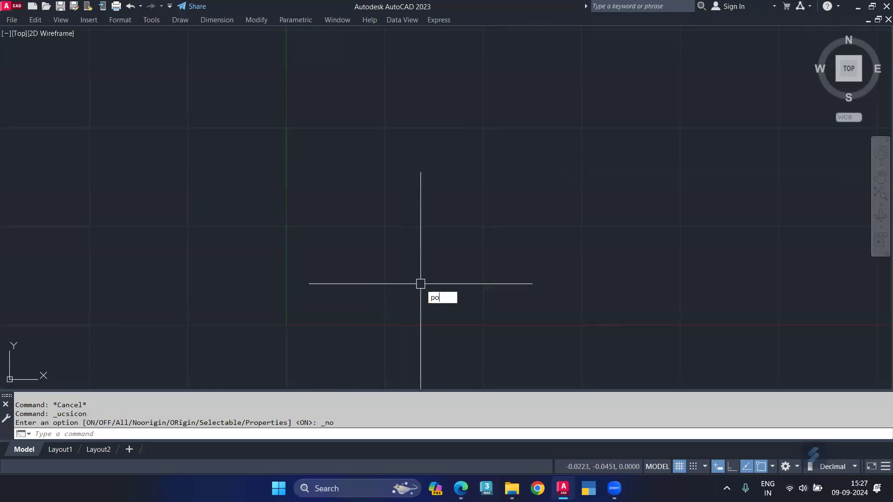
key("Return")
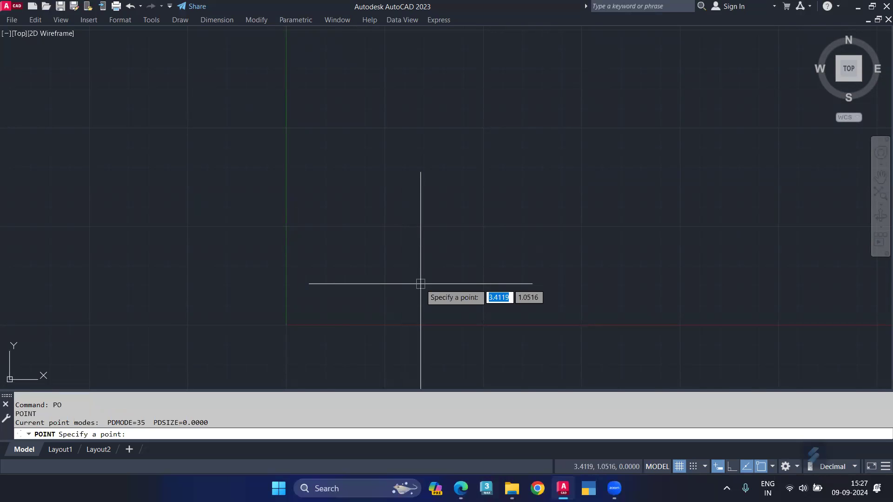
type("0,0")
key("Return")
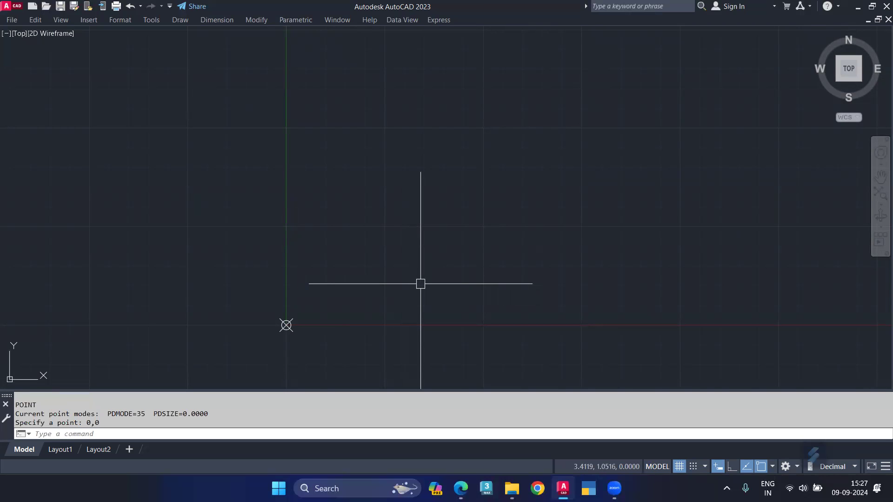
middle_click_drag(416, 284, 316, 319)
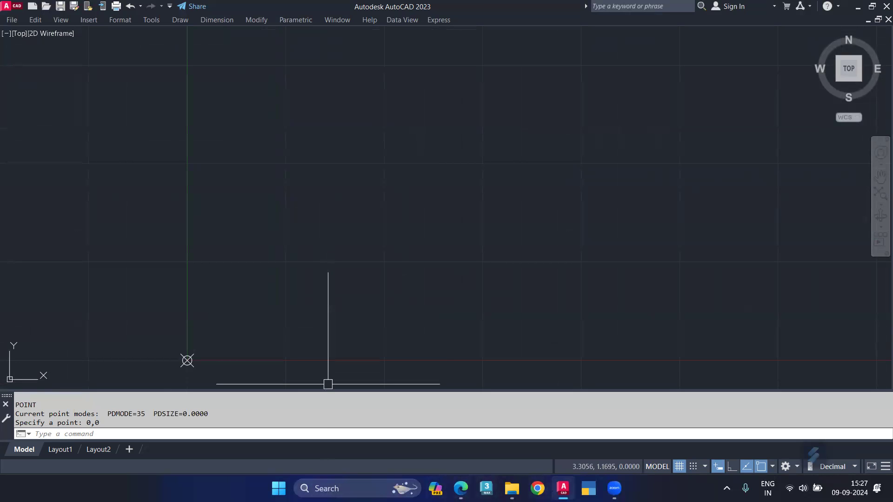
Step: Check the coordinate-methods PDF in Edge, then return and restart the POINT command
key("alt+Tab")
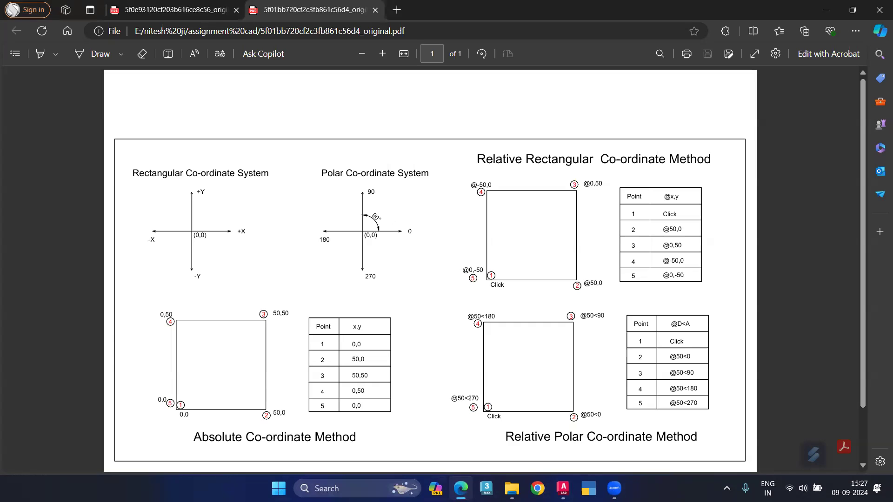
left_click(564, 488)
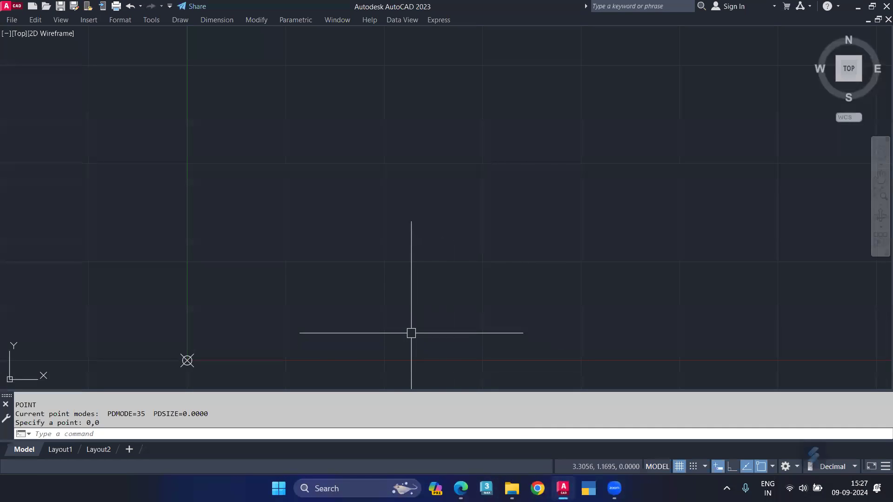
type("po")
key("Return")
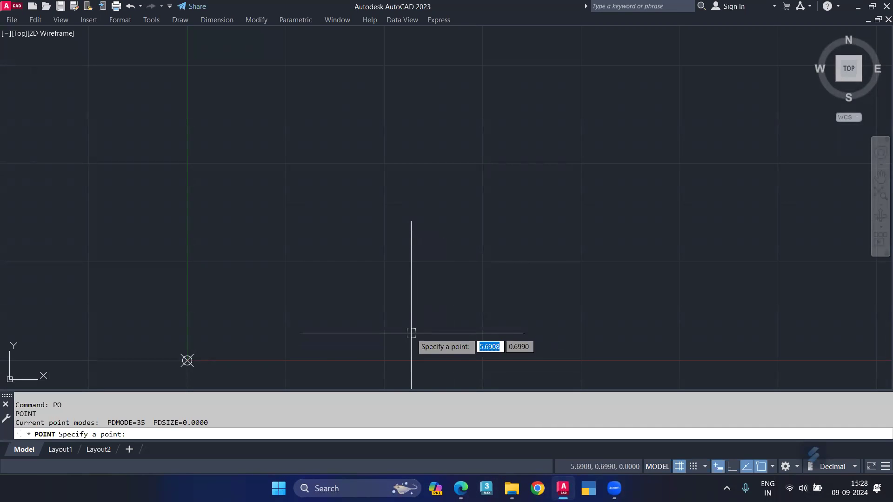
Step: Place a point at 50,0 and frame the view around the points
type("50")
key("Tab")
type("0")
key("Return")
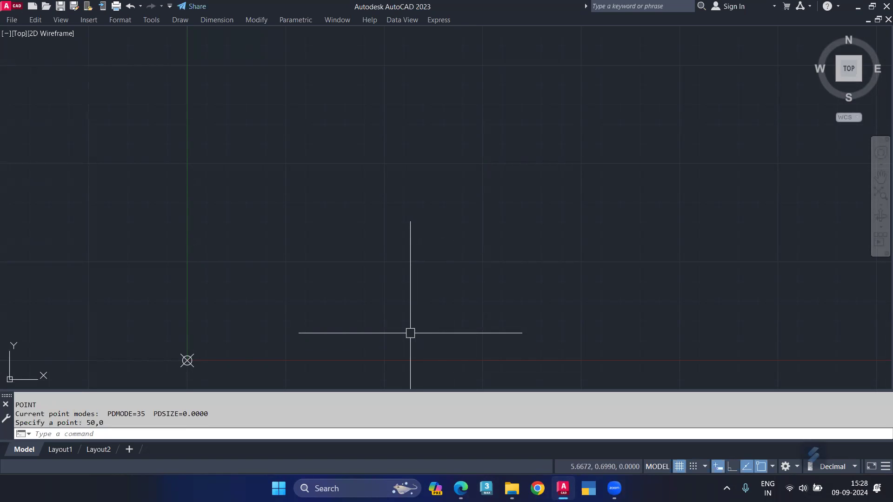
middle_click_drag(427, 329, 268, 321)
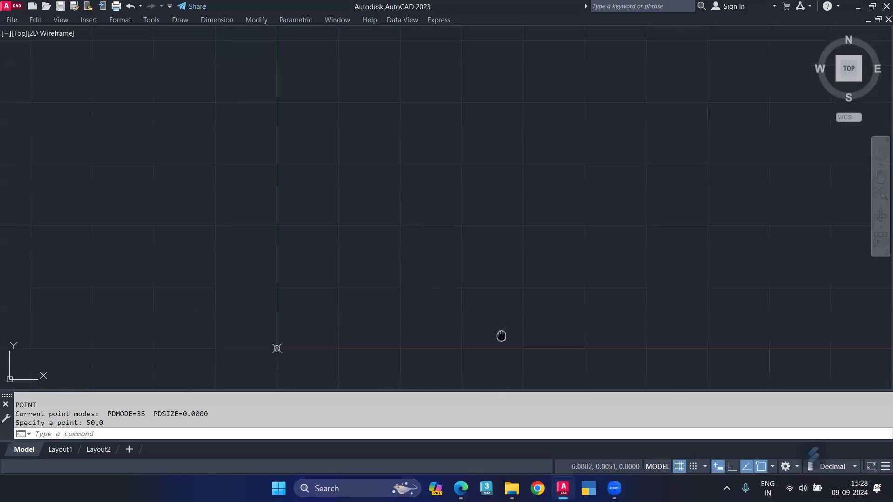
scroll(269, 320, "down", 4)
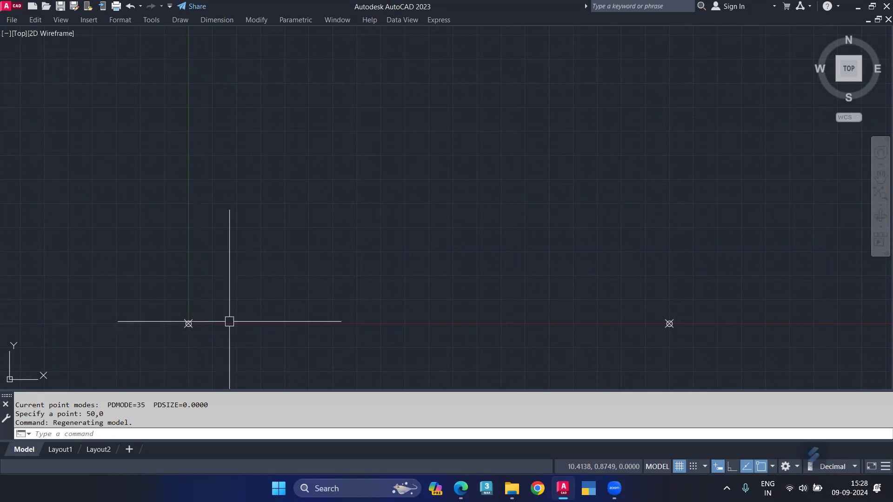
scroll(294, 328, "down", 2)
middle_click_drag(304, 280, 304, 287)
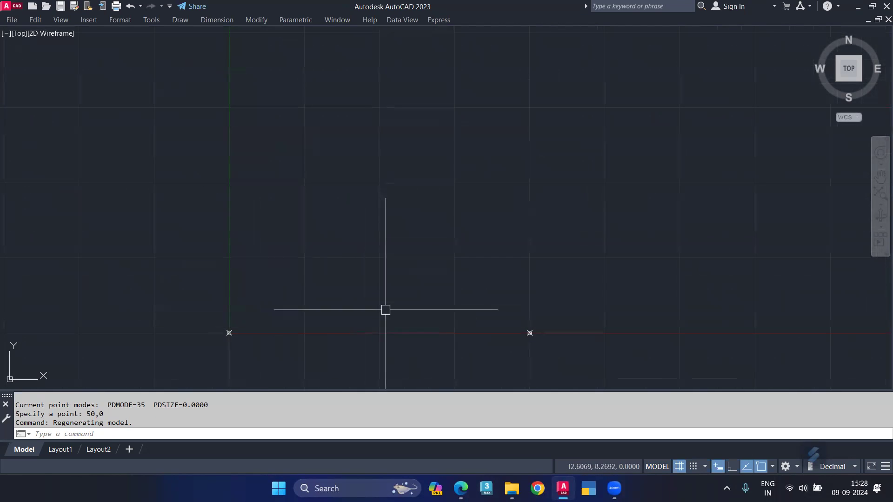
middle_click_drag(453, 161, 451, 185)
scroll(498, 143, "down", 1)
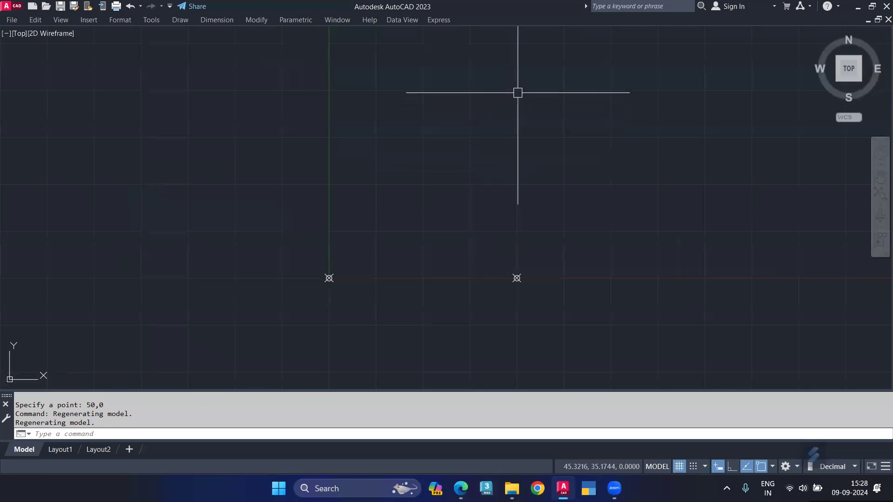
Step: Add points at 50,50 and 0,50, then centre the four-point square
type("po")
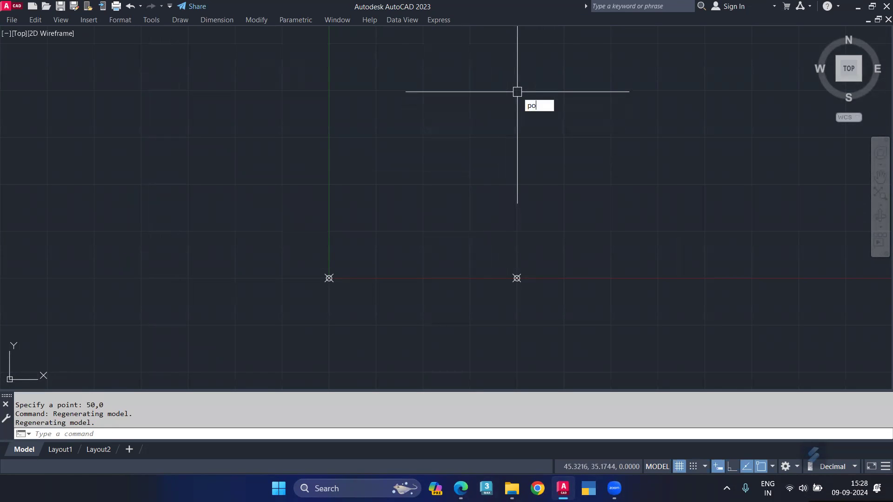
key("Return")
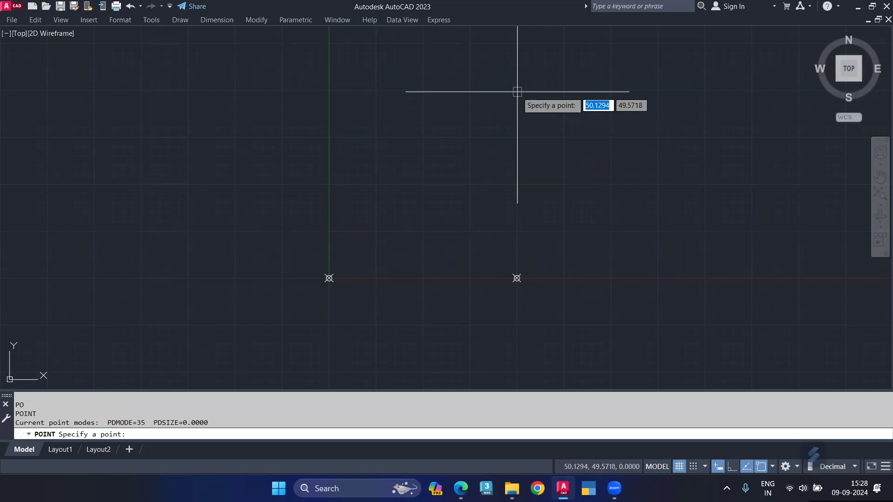
type("50")
key("Tab")
type("50")
key("Return")
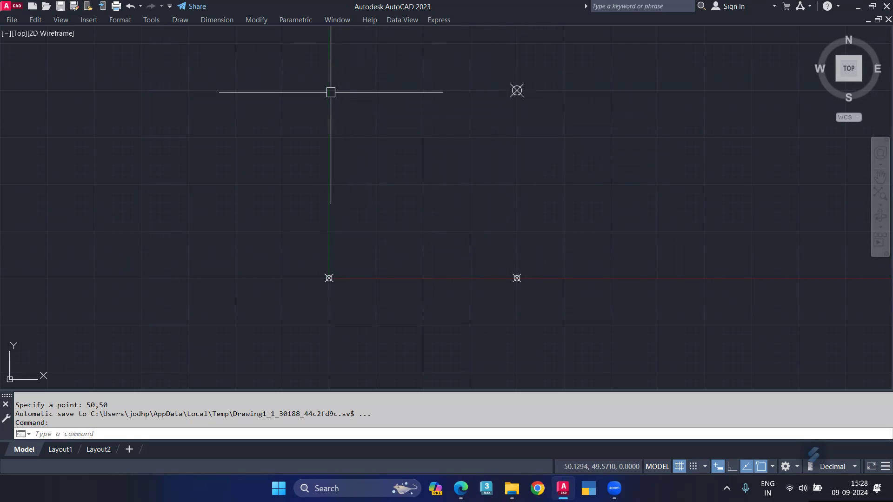
key("Return")
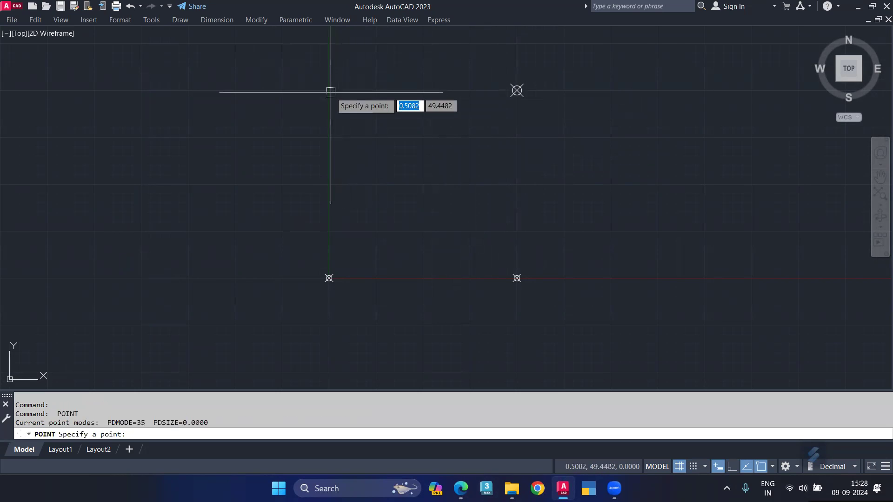
type("0")
key("Tab")
type("50")
key("Return")
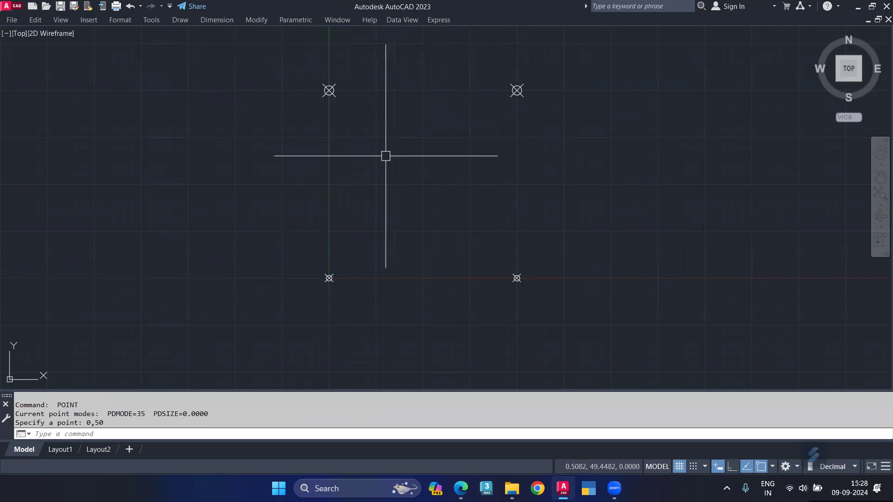
middle_click_drag(385, 154, 475, 145)
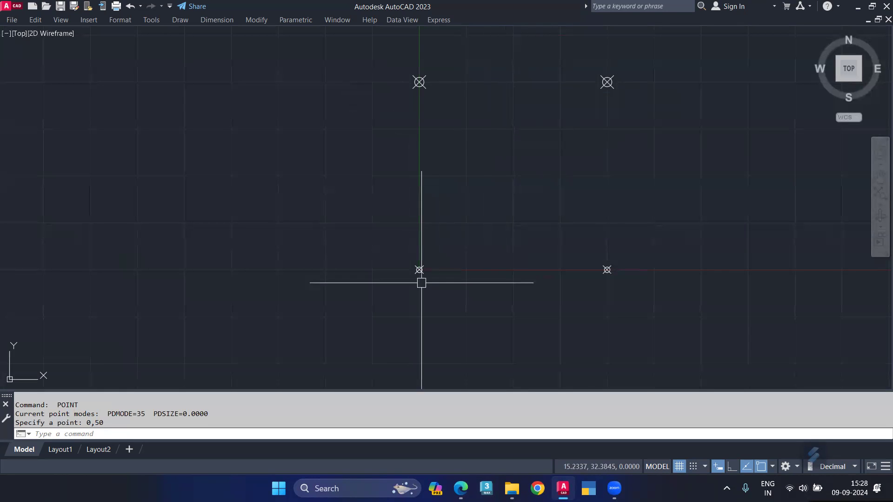
scroll(511, 179, "down", 2)
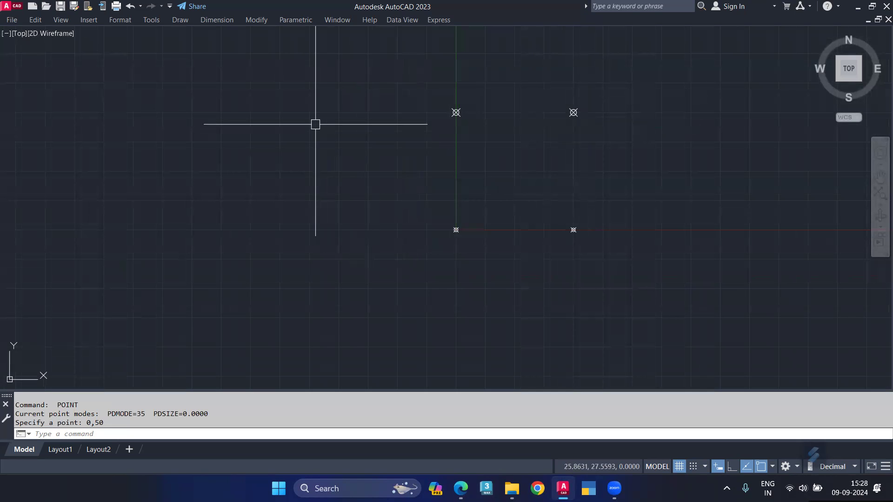
left_click(466, 487)
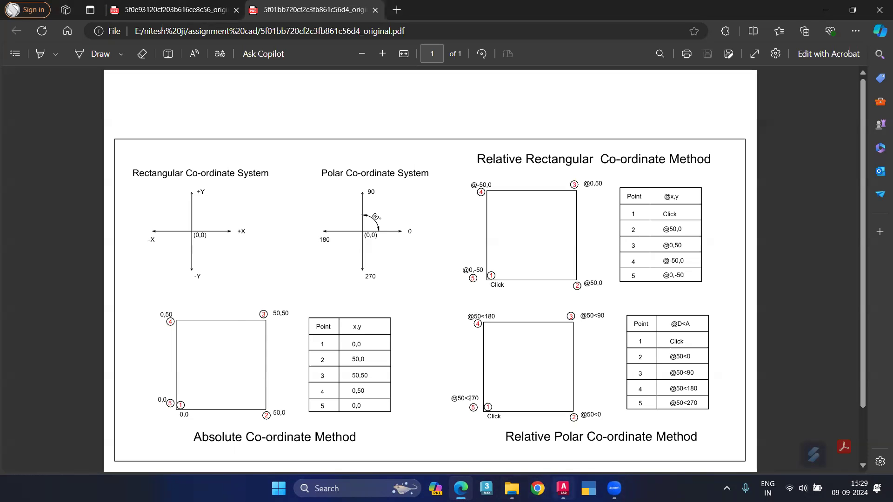
left_click(563, 488)
Step: Place a point marker at -50,0 left of the origin
type("po")
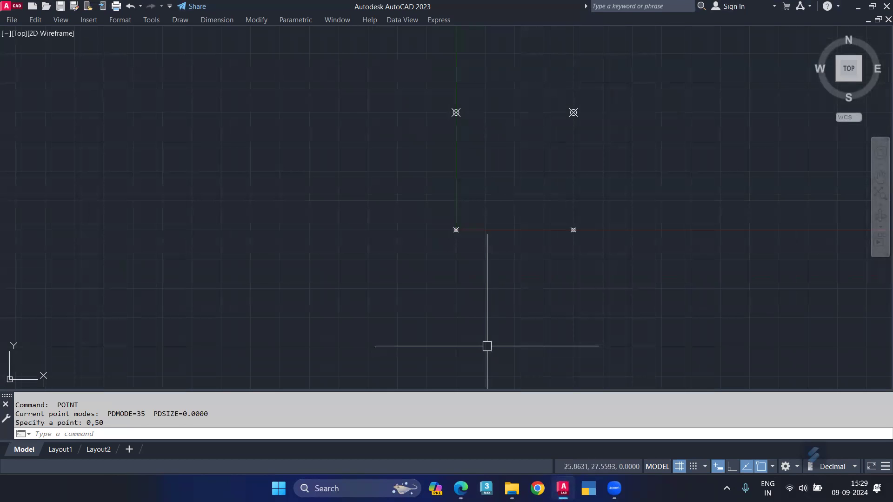
key("Return")
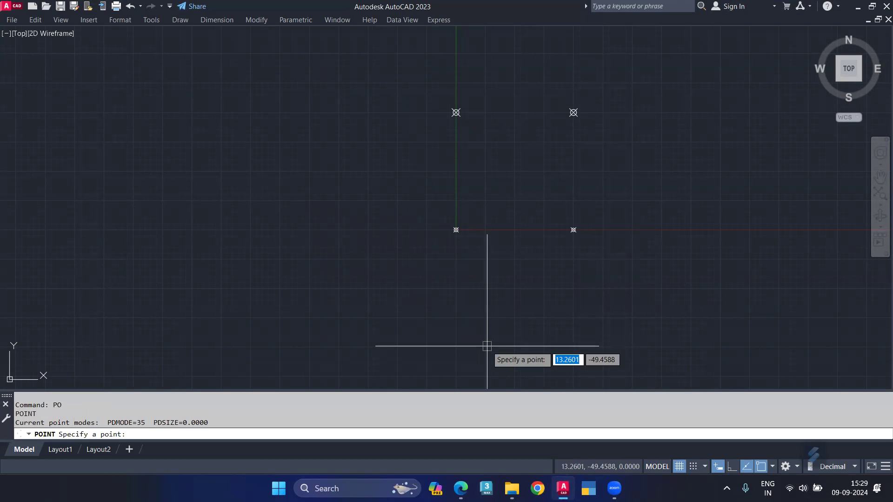
key("BackSpace")
type("-50")
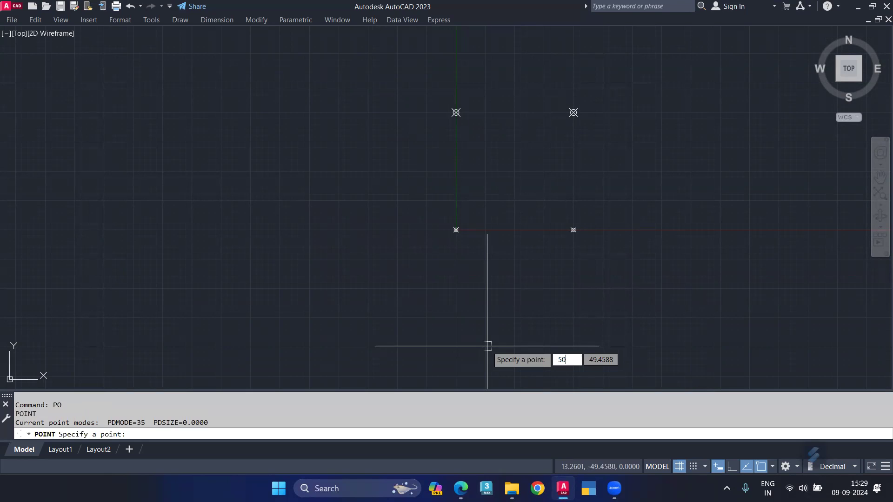
key("Tab")
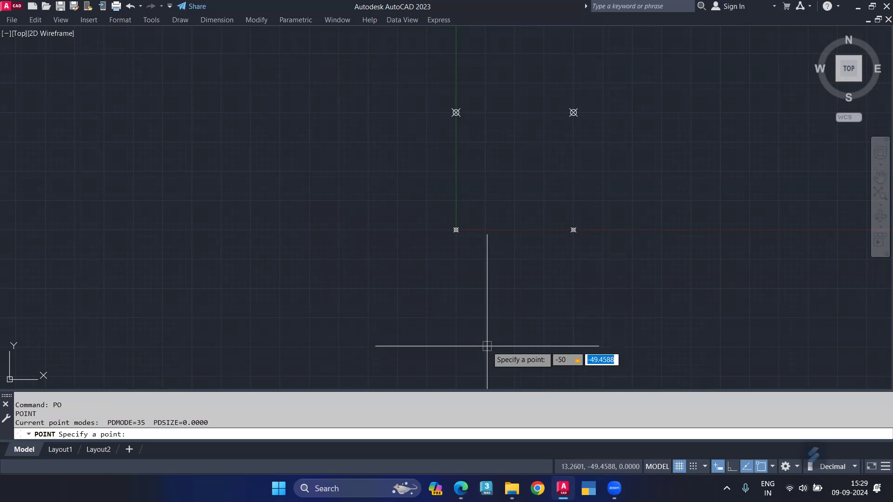
type("0")
key("Return")
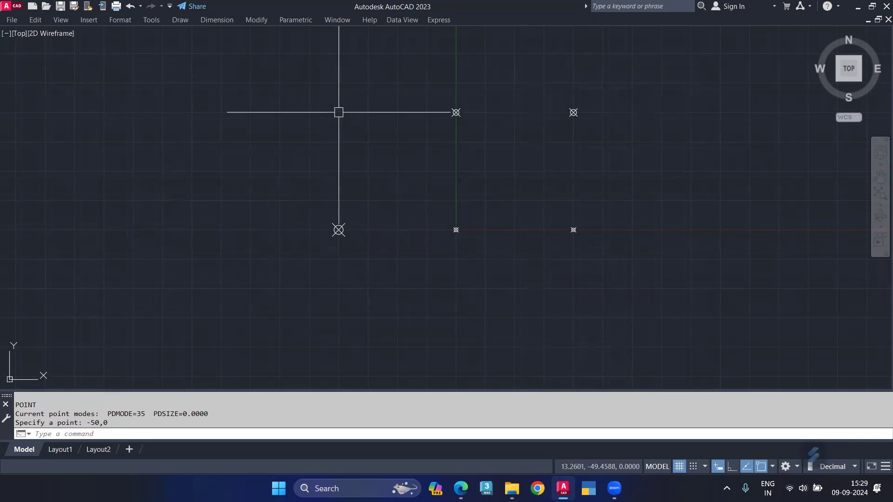
Step: Place a point marker at 0,-50 below the origin, correcting mistyped x values
key("Return")
type("0")
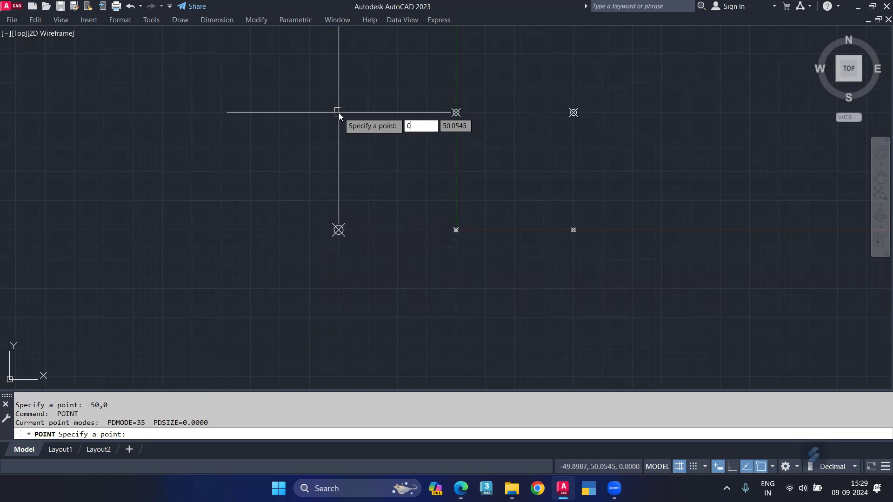
key("BackSpace")
type("50")
key("BackSpace")
key("BackSpace")
key("BackSpace")
type("0")
key("Tab")
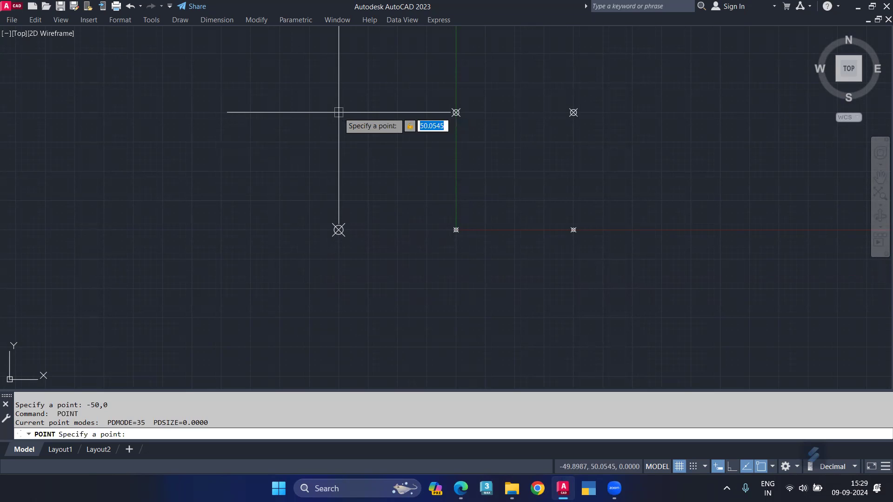
type("-50")
key("Return")
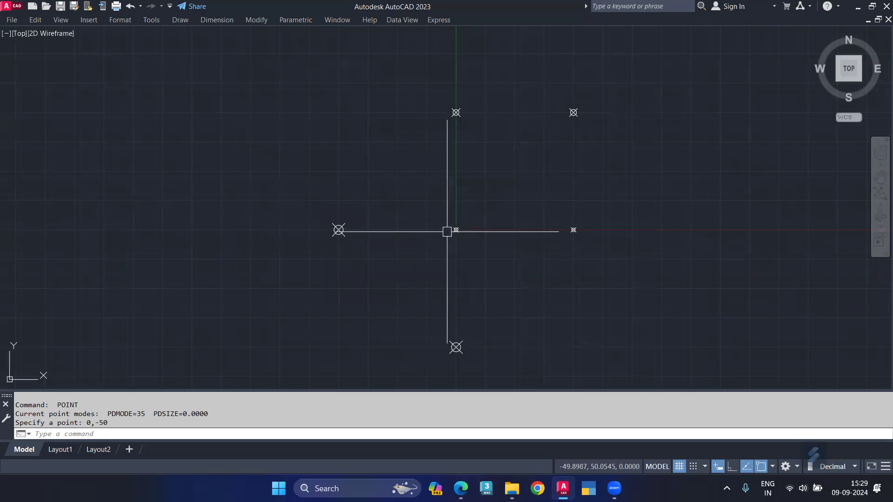
Step: Show the coordinate-methods PDF with the rectangular system's ±X and ±Y axes
left_click(460, 488)
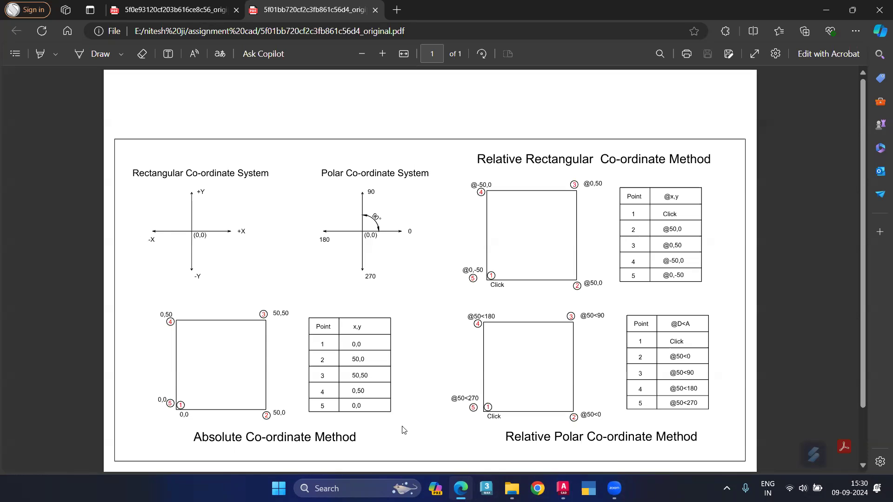
Step: Back in AutoCAD, place a point at -50,50
left_click(563, 489)
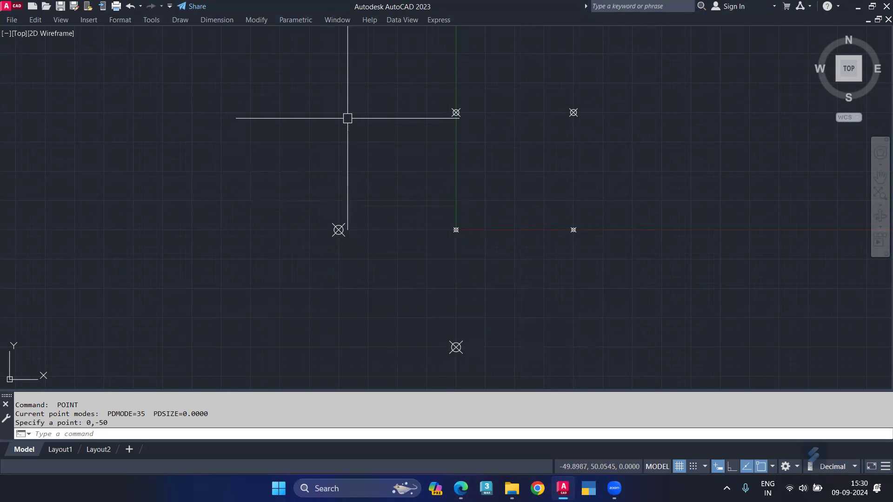
type("po")
key("Return")
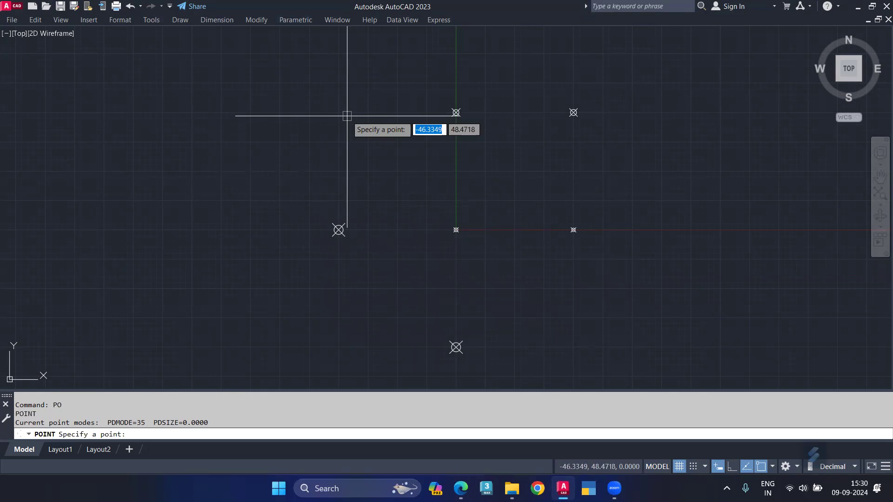
type("-")
type("50")
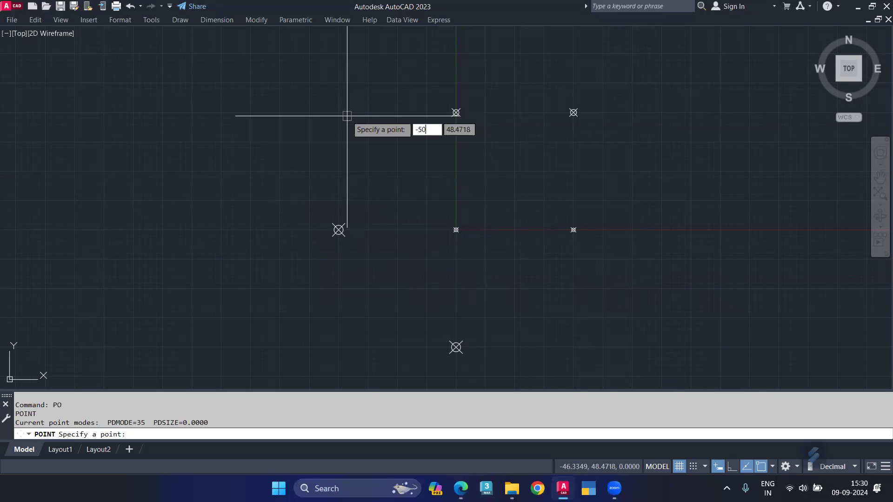
key("Tab")
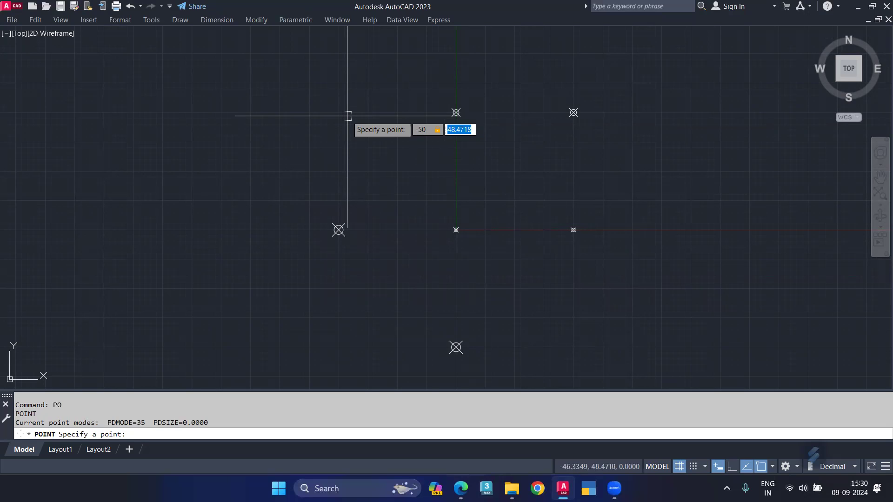
type("50")
key("Return")
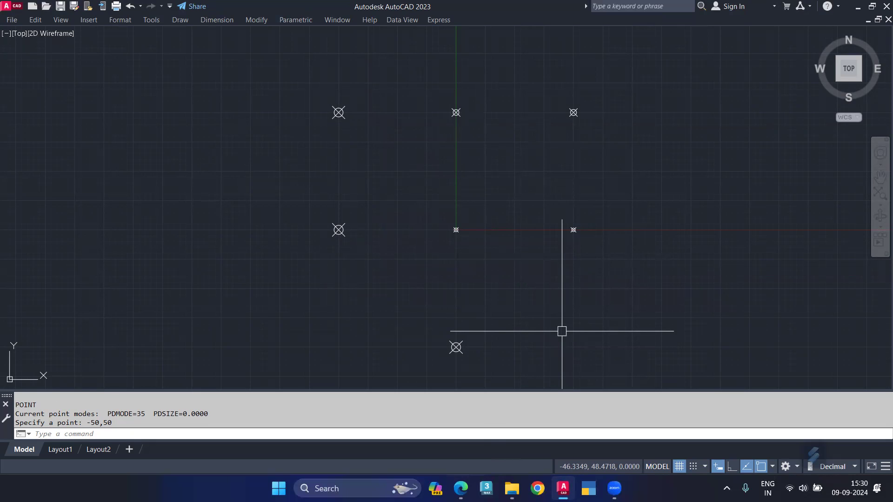
Step: Place a point at 50,-50
type("po")
key("Return")
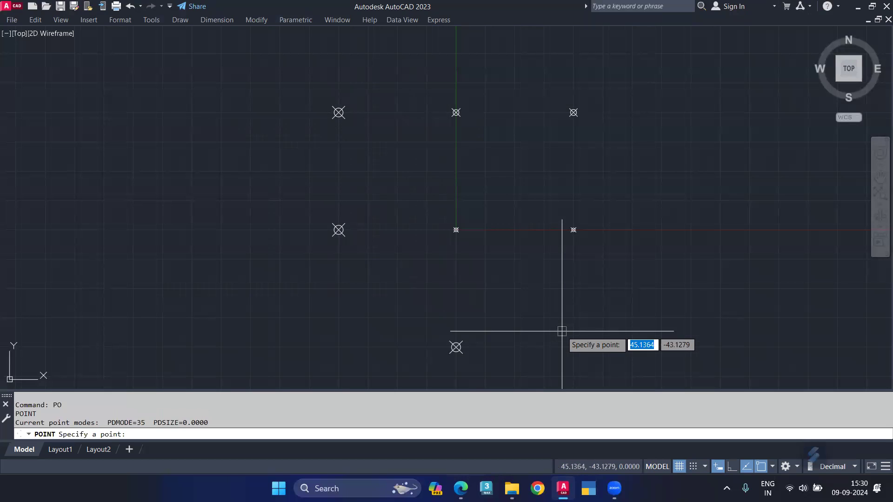
type("50")
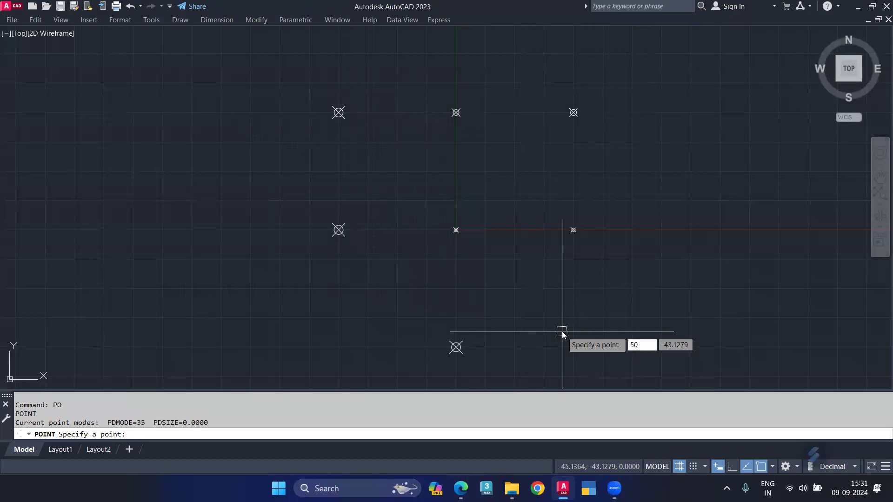
key("Tab")
type("-")
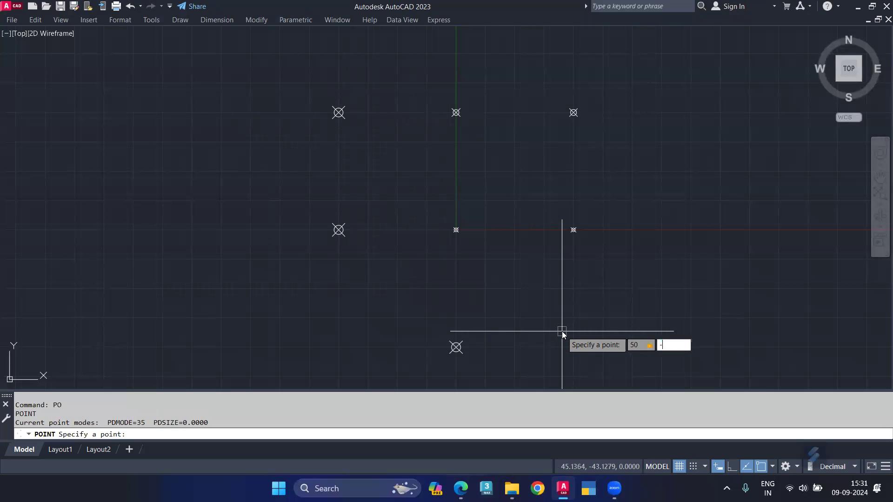
type("50")
key("Return")
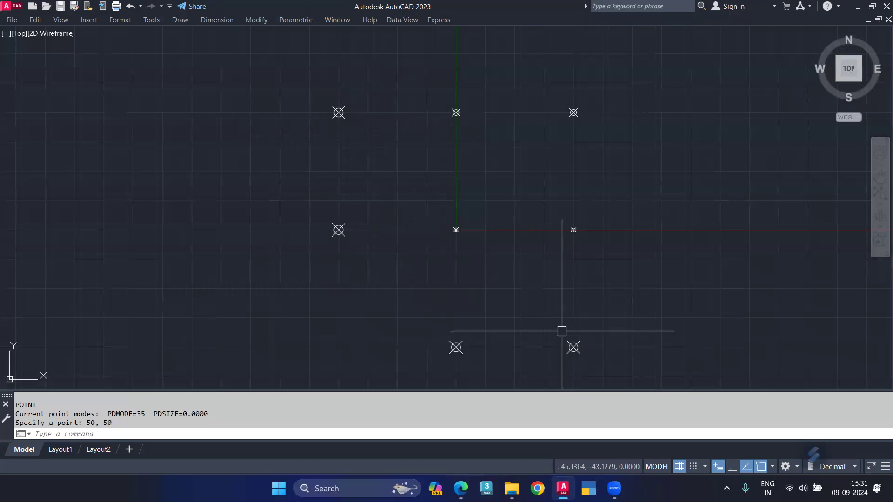
Step: Place the final grid point at -50,-50, then review the reference PDF
middle_click_drag(456, 277, 470, 249)
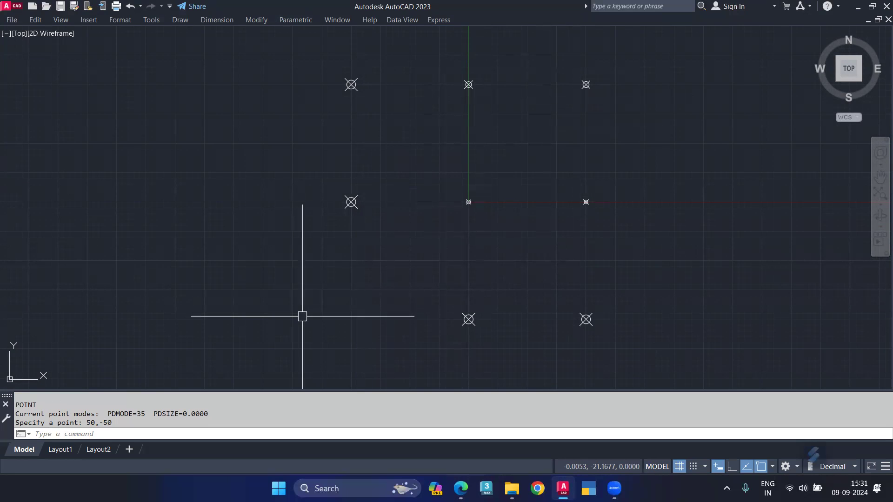
key("Return")
type("-50")
key("Tab")
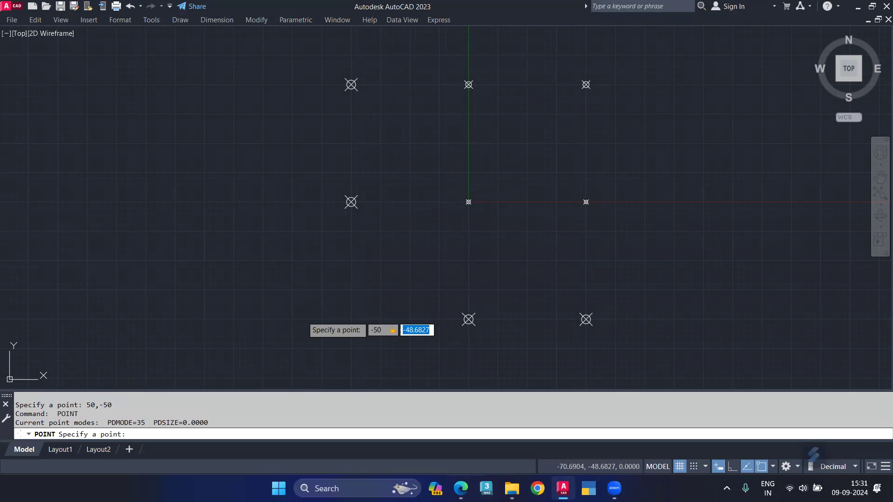
type("-50")
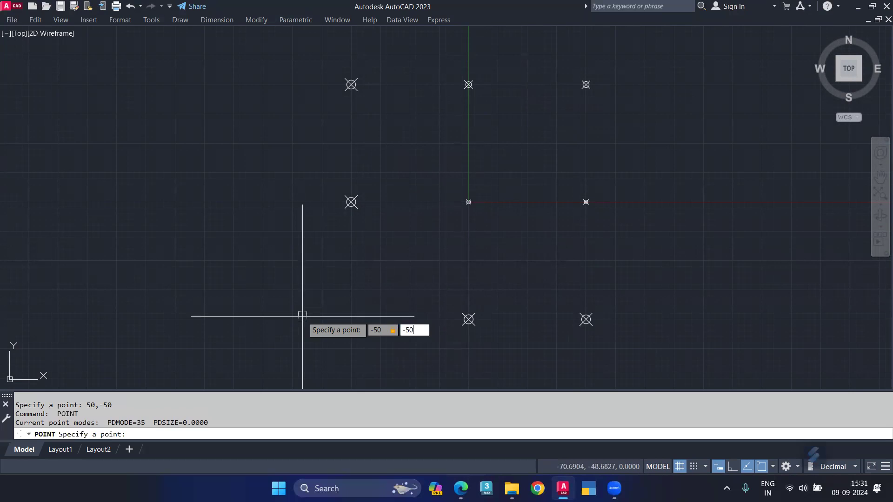
key("Return")
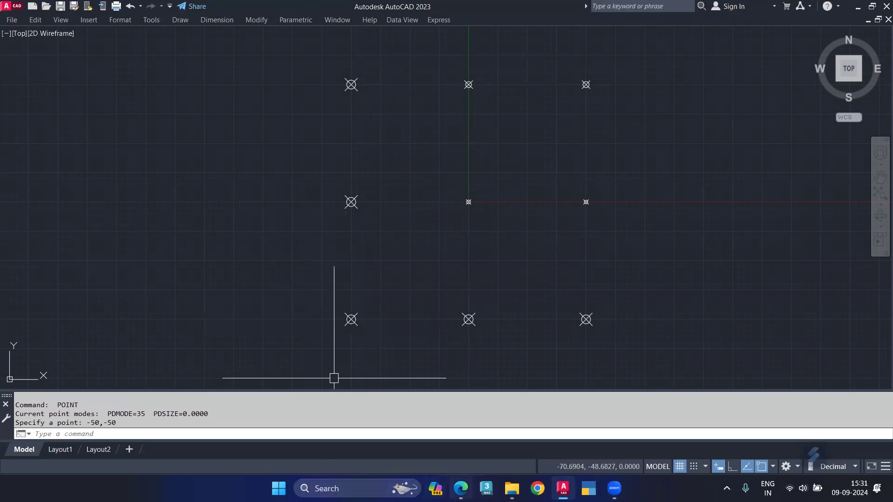
left_click(460, 489)
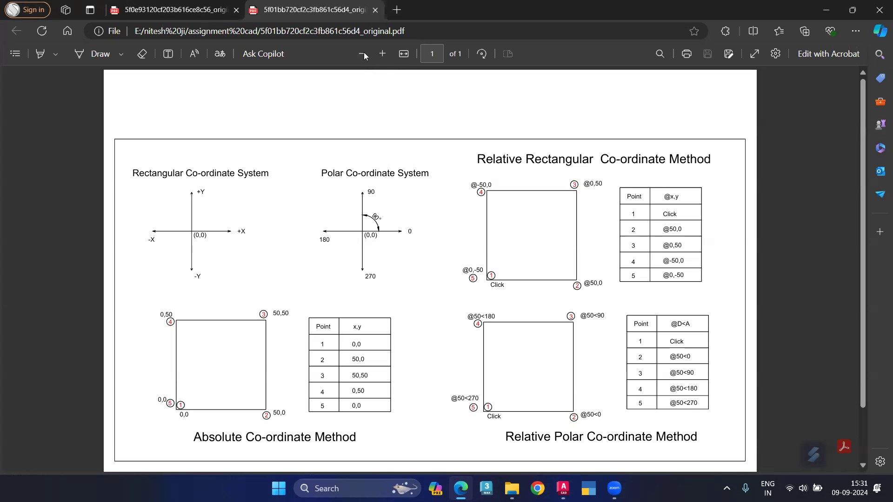
Step: Reframe the view and click a first corner point up and right of the grid
left_click(568, 482)
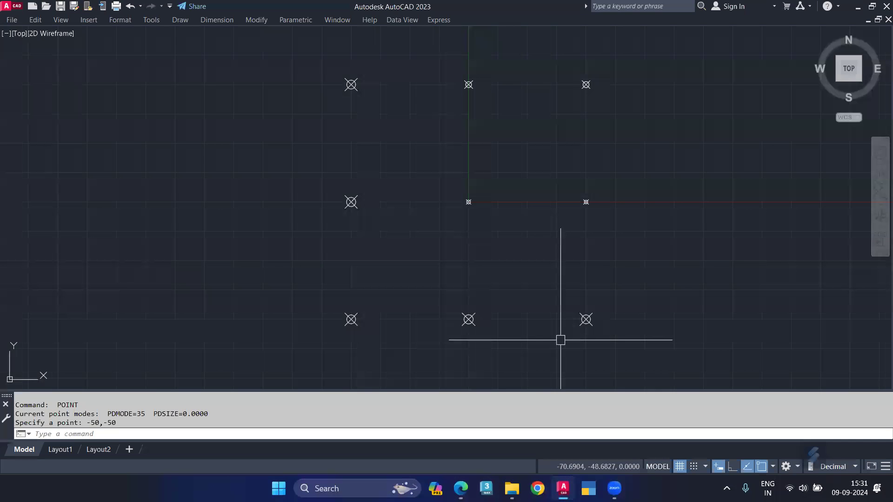
mouse_move(712, 184)
middle_mouse_down()
mouse_move(642, 185)
mouse_move(592, 211)
middle_mouse_up()
scroll(592, 211, "down", 2)
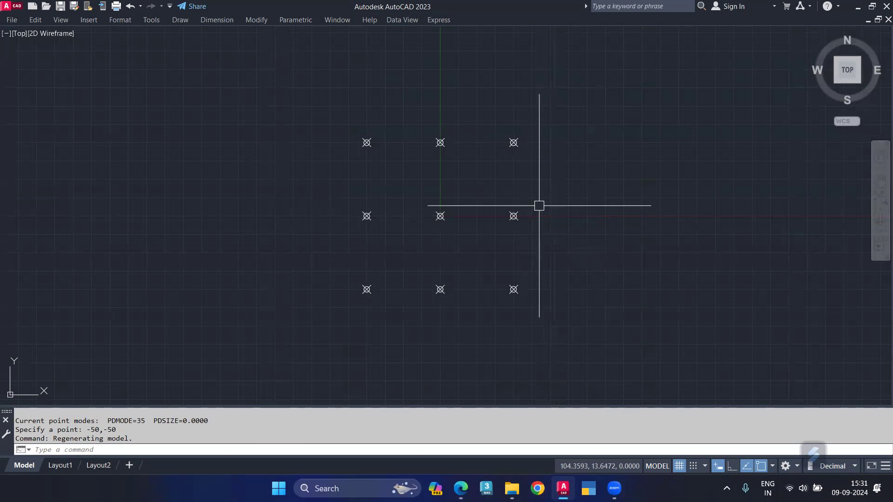
middle_click_drag(604, 228, 576, 225)
scroll(549, 215, "down", 1)
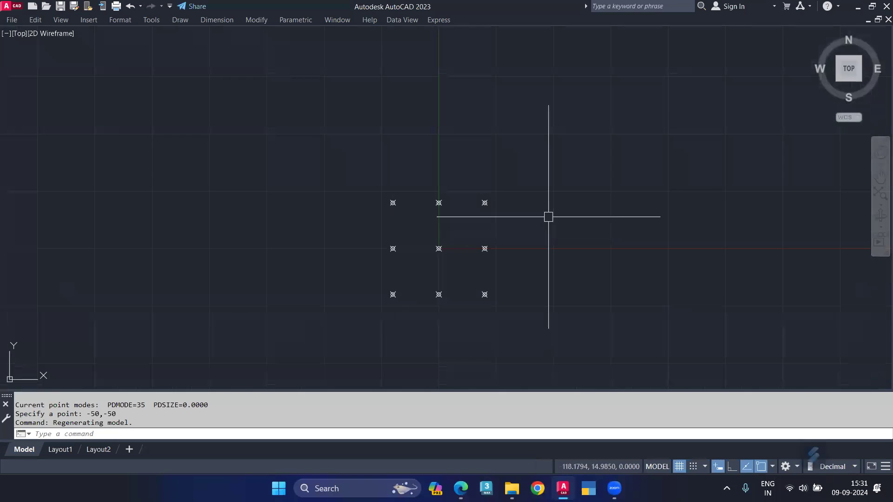
left_click(522, 165)
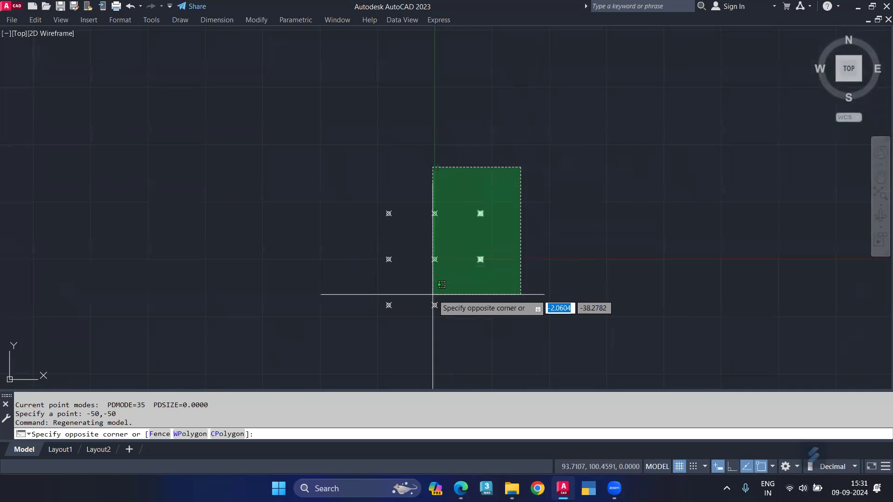
middle_click_drag(551, 191, 480, 221)
type("po")
key("Return")
left_click(571, 167)
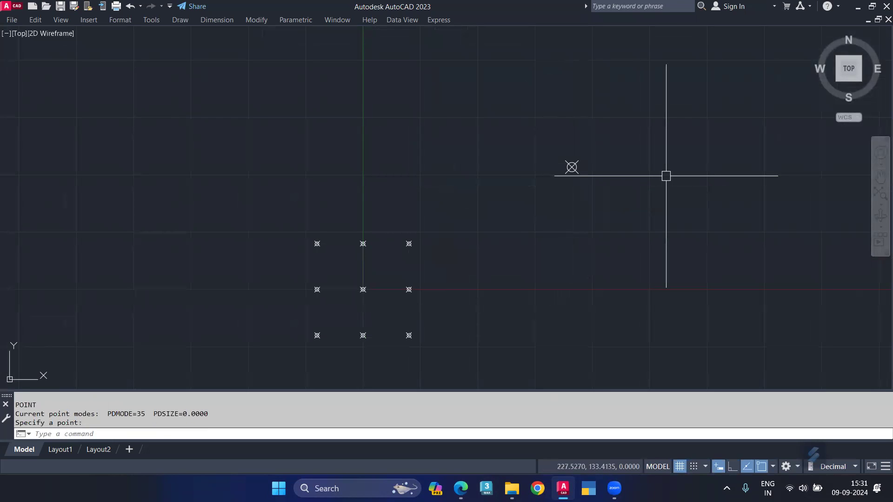
type("po")
key("Return")
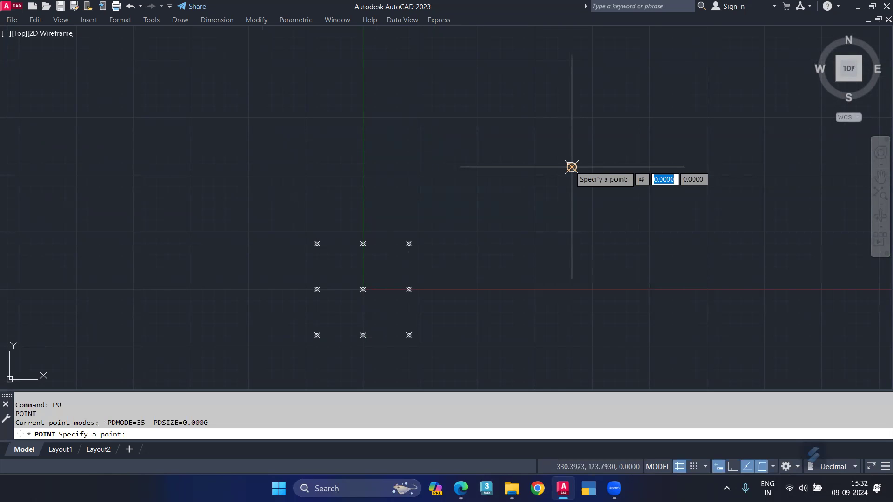
type("50")
key("Tab")
type("0")
key("Return")
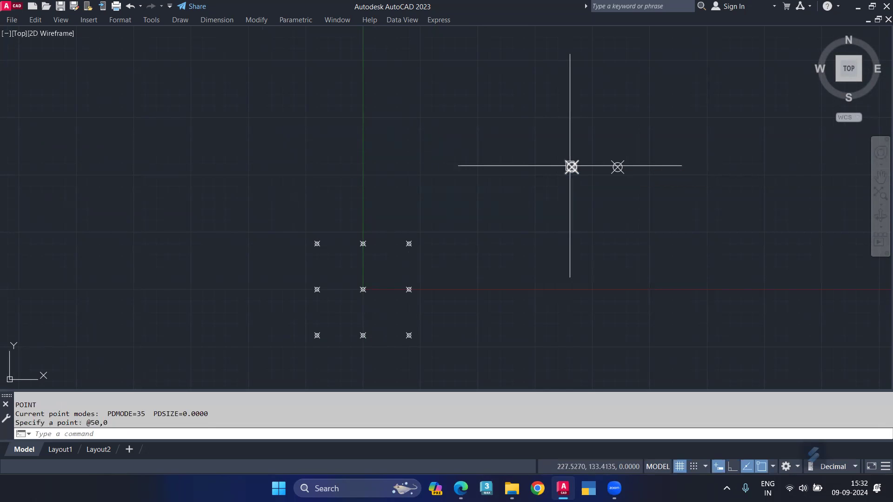
Step: Regenerate the drawing to redraw the markers, then view the relative-coordinate table in the PDF
scroll(572, 167, "up", 2)
scroll(586, 166, "up", 2)
mouse_move(583, 181)
middle_mouse_down()
mouse_move(590, 166)
mouse_move(524, 247)
middle_mouse_up()
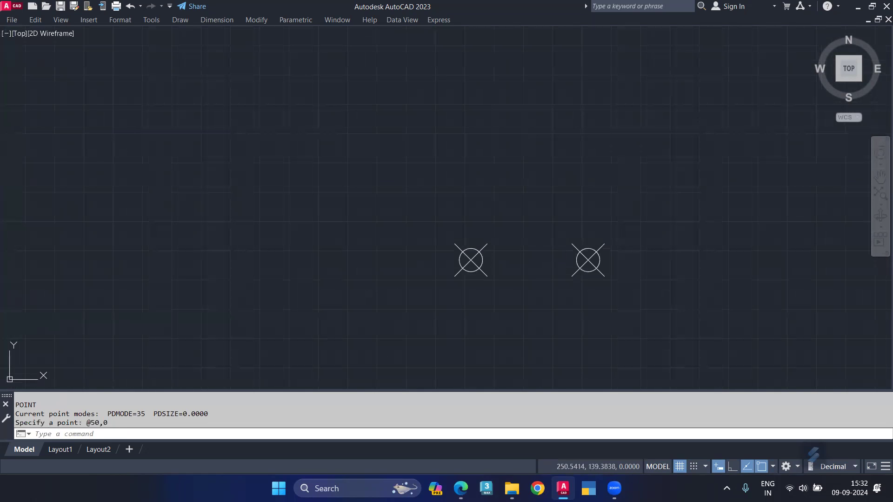
type("re")
key("Return")
middle_click_drag(587, 246, 583, 259)
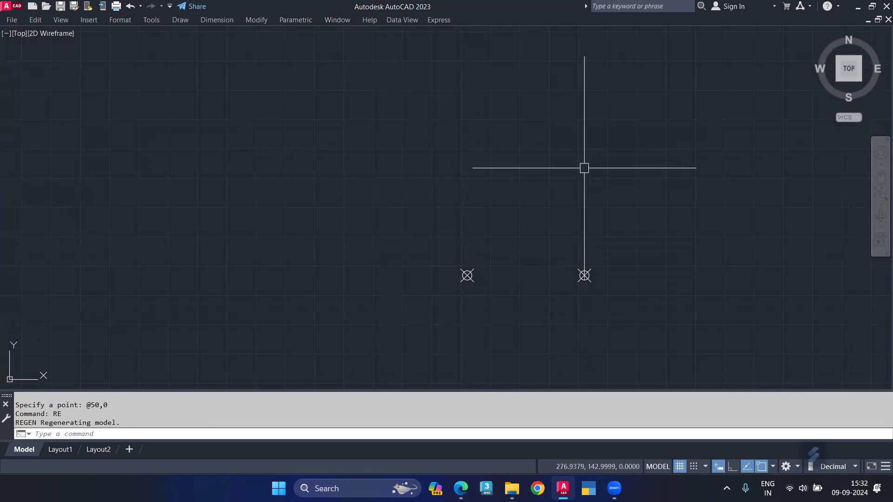
mouse_move(460, 488)
left_click(486, 412)
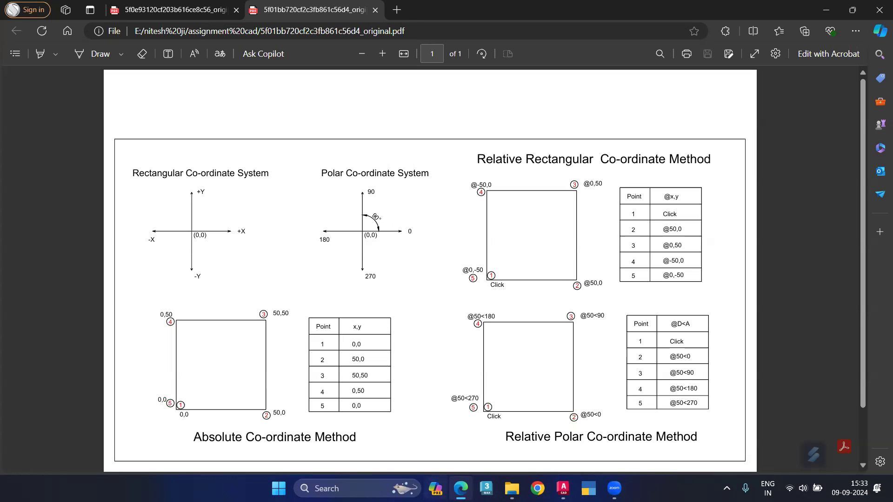
Step: Back in AutoCAD, add a point at 0,50 and recentre on the square's points
left_click(562, 489)
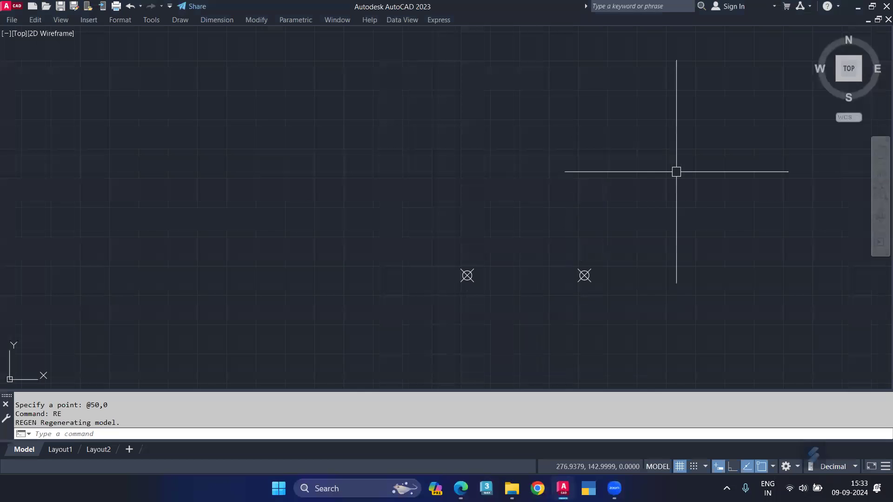
type("po")
key("Return")
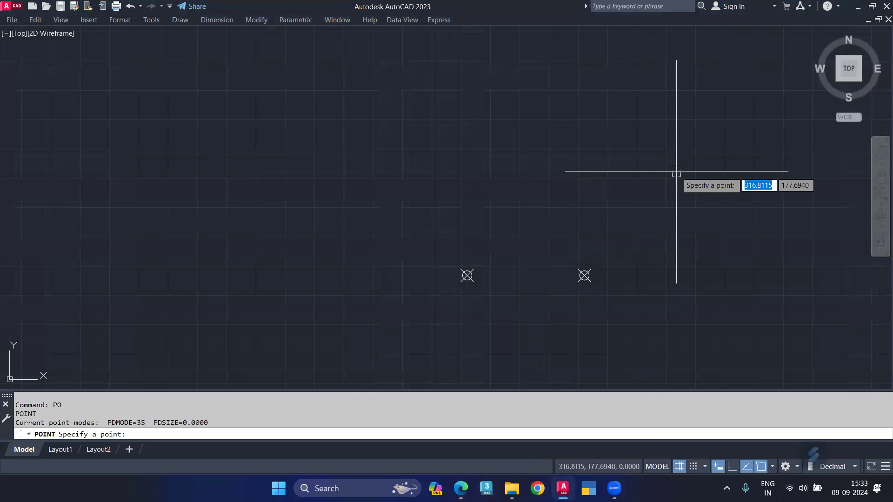
type("0")
key("Tab")
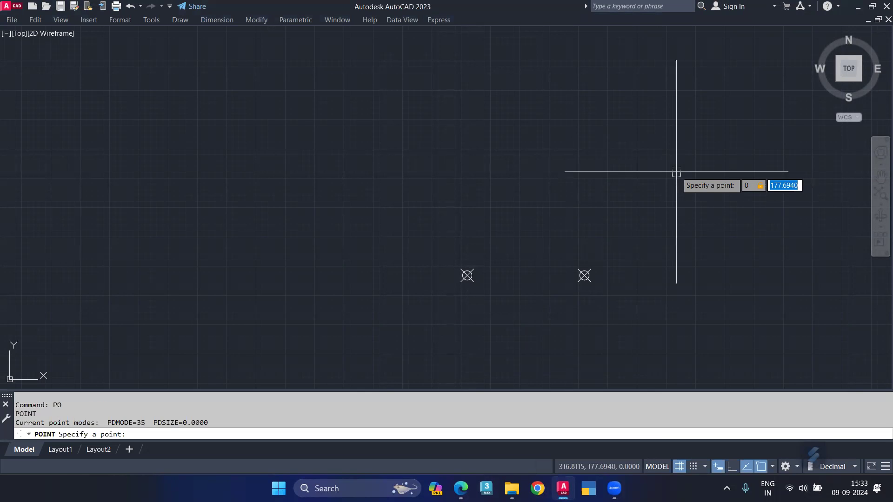
type("50")
key("Return")
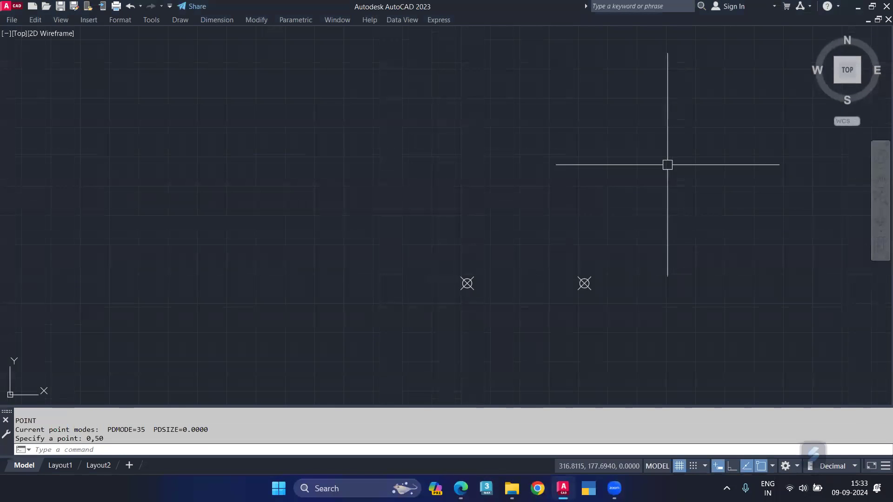
scroll(21, 161, "down", 3)
middle_click_drag(3, 204, 355, 80)
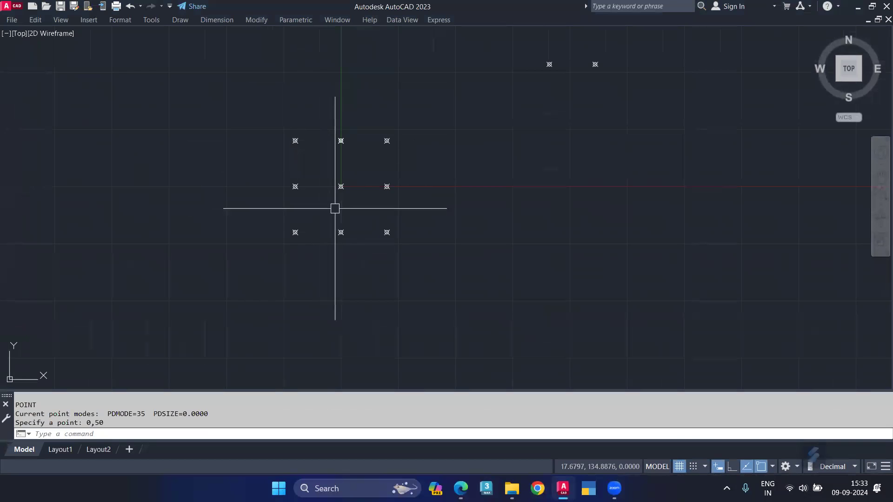
scroll(326, 179, "up", 2)
mouse_move(357, 165)
middle_mouse_down()
mouse_move(354, 216)
mouse_move(274, 318)
middle_mouse_up()
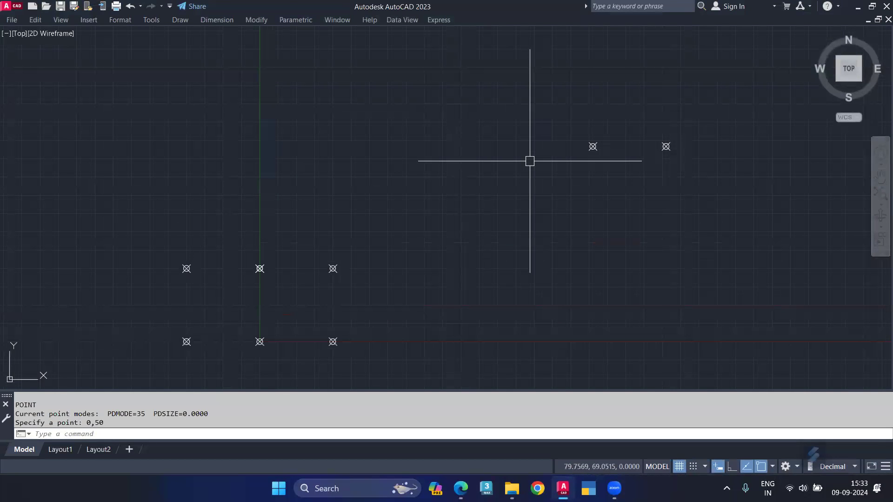
middle_click_drag(644, 113, 620, 136)
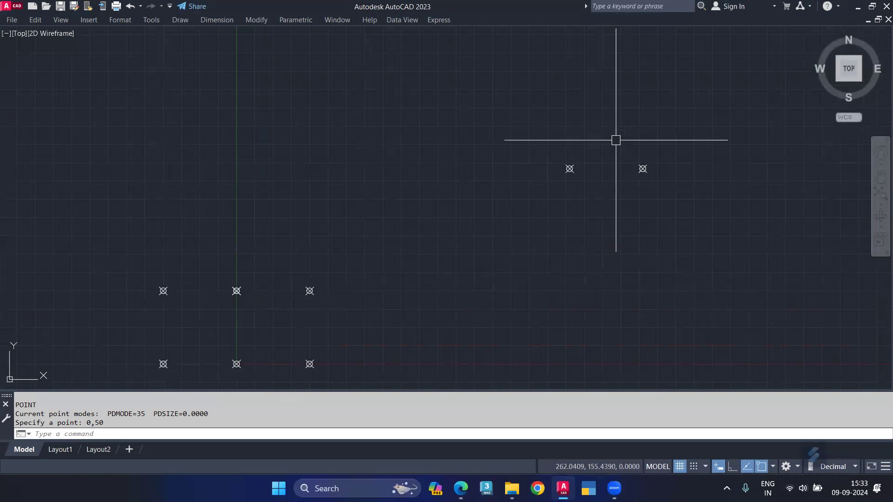
Step: Erase the duplicate point dropped onto the right-hand corner marker
type("PO")
key("Return")
scroll(646, 160, "up", 4)
scroll(646, 160, "up", 2)
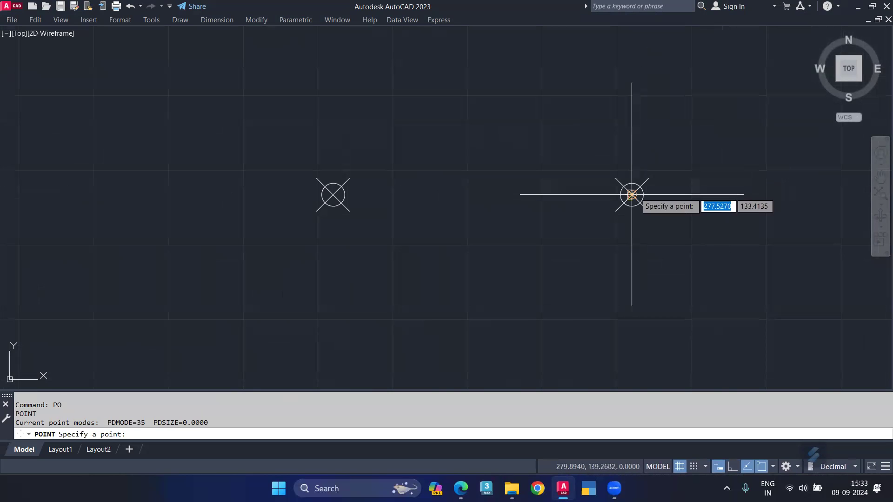
left_click(631, 194)
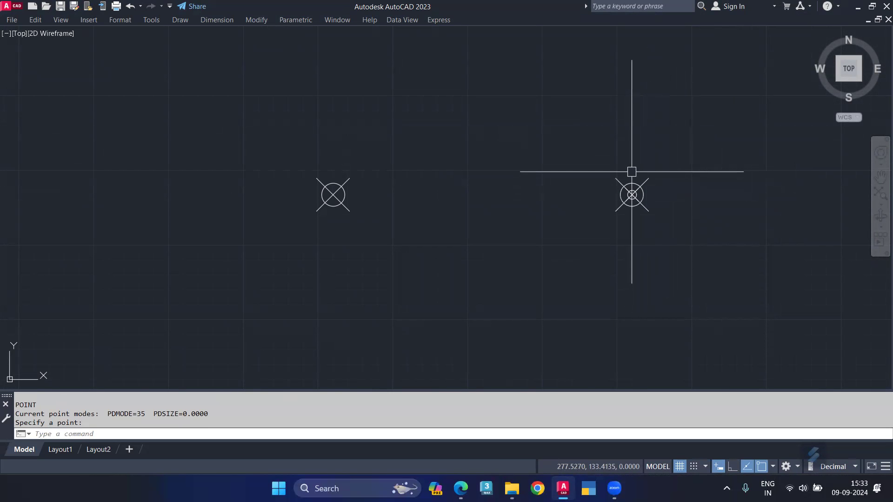
scroll(643, 165, "up", 2)
scroll(624, 205, "up", 3)
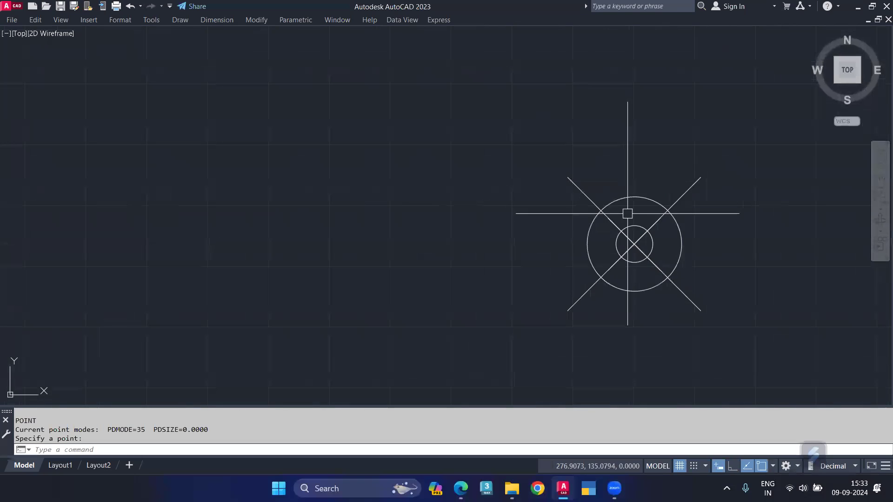
left_click(632, 226)
key("Delete")
scroll(604, 177, "down", 5)
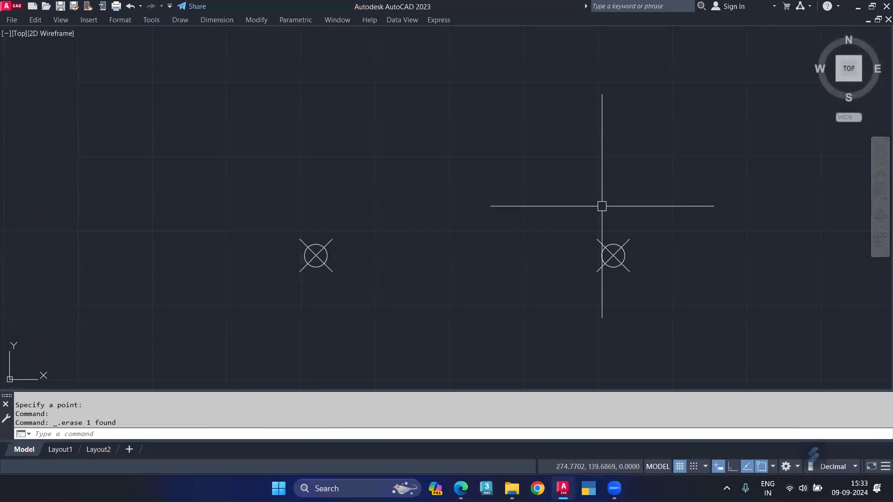
middle_click_drag(593, 168, 585, 202)
Step: Place a point 50 units above the right corner (@0,50), dismissing the licence alert
type("po")
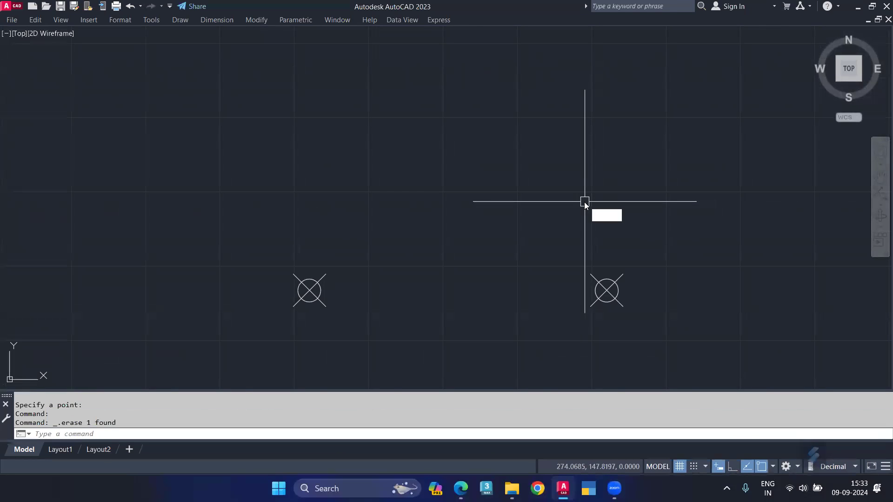
key("Return")
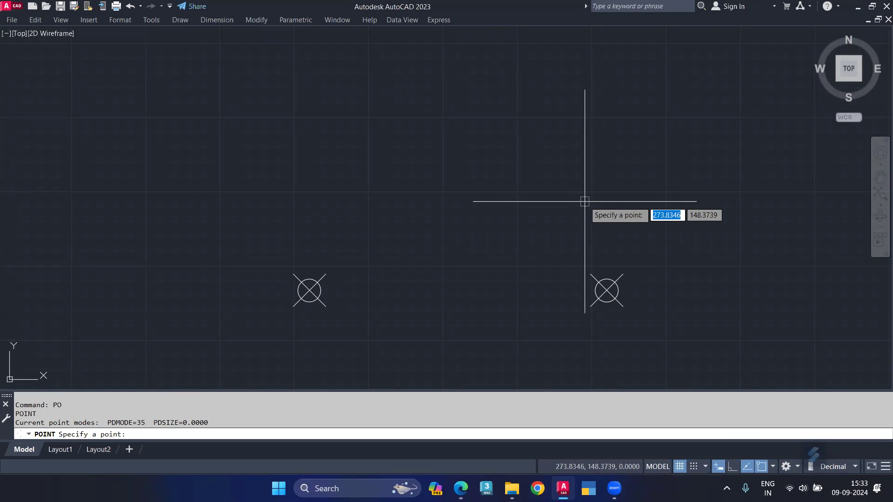
scroll(576, 206, "down", 2)
middle_click_drag(567, 201, 560, 245)
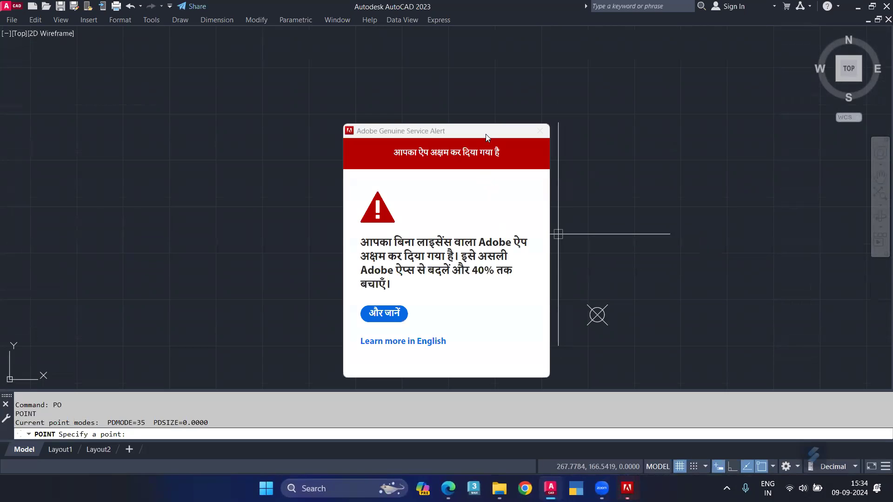
left_click(540, 131)
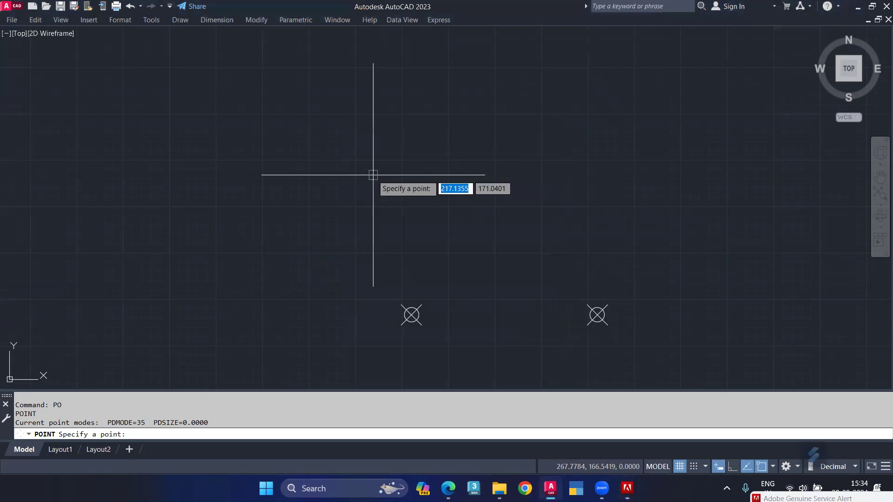
type("@")
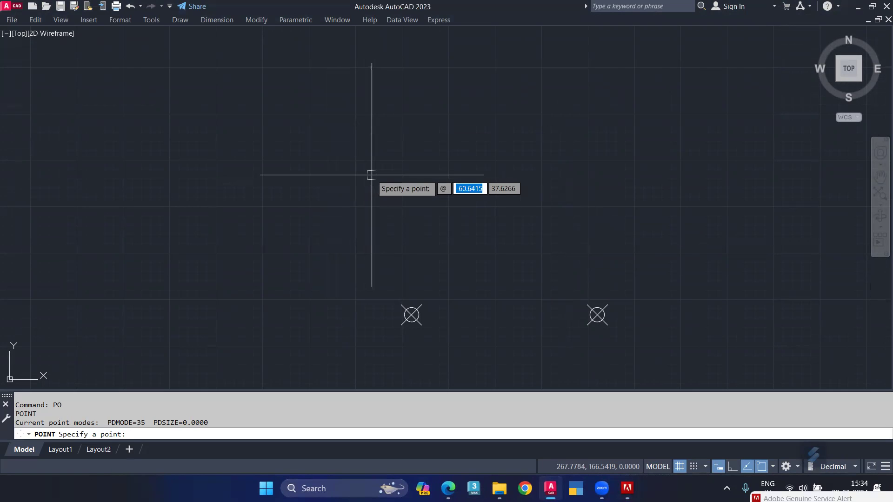
type("0")
key("Tab")
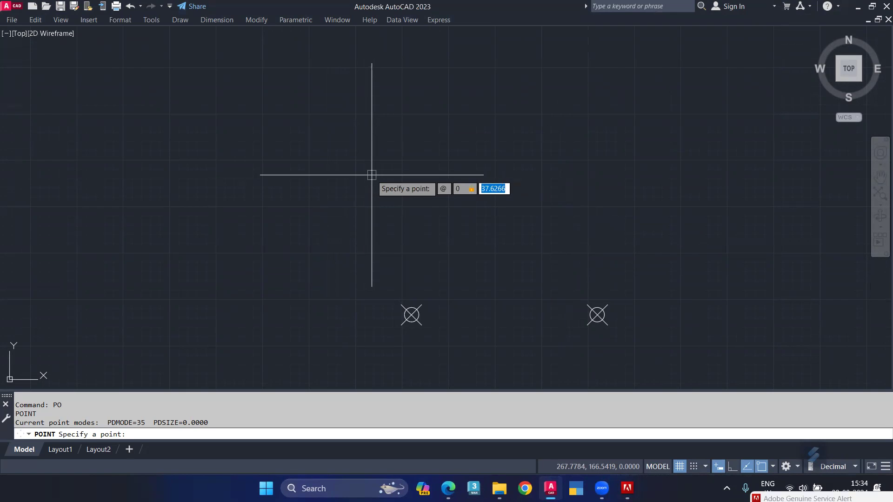
type("50")
key("Return")
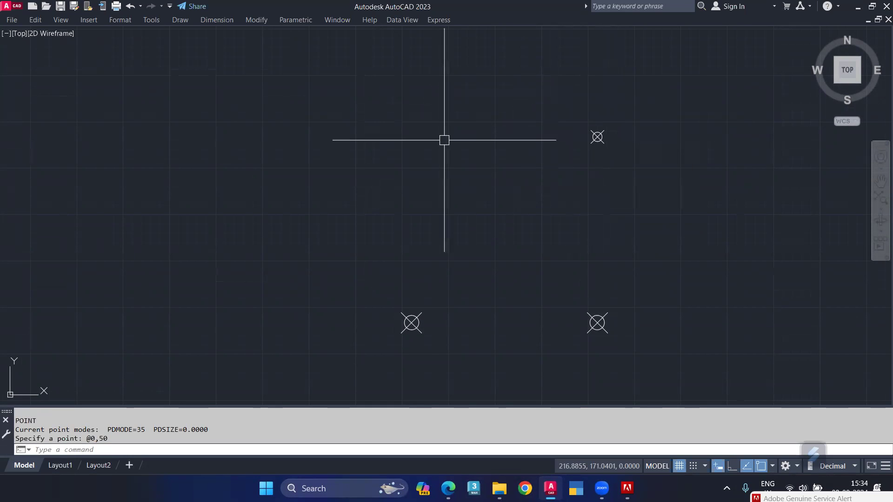
Step: Place the last corner point 50 units to the left (@-50,0)
type("po")
key("Return")
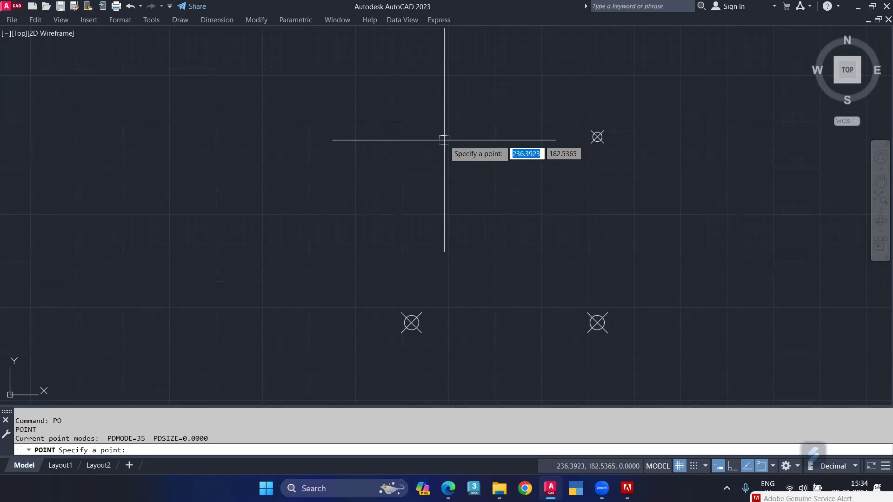
type("@")
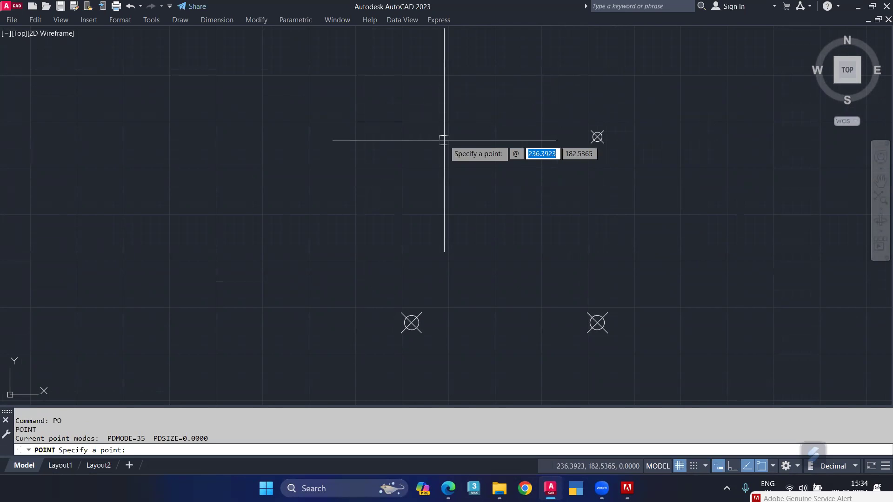
type("-50")
key("Tab")
type("0")
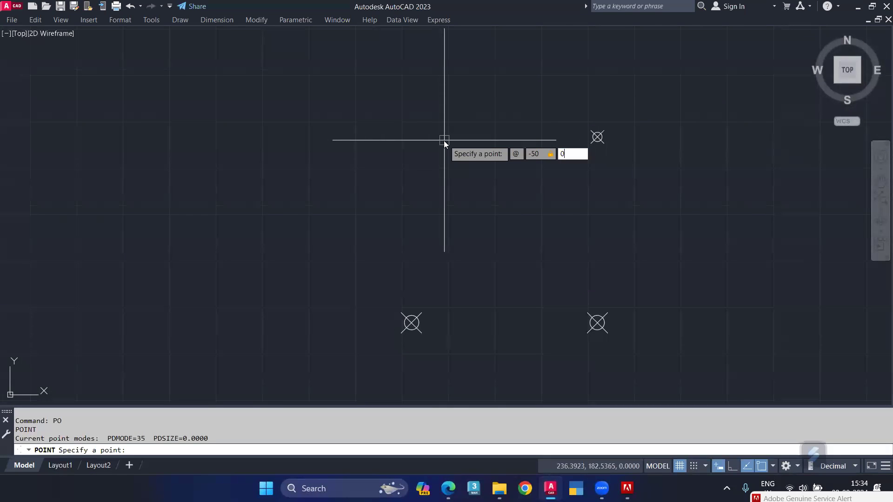
key("Return")
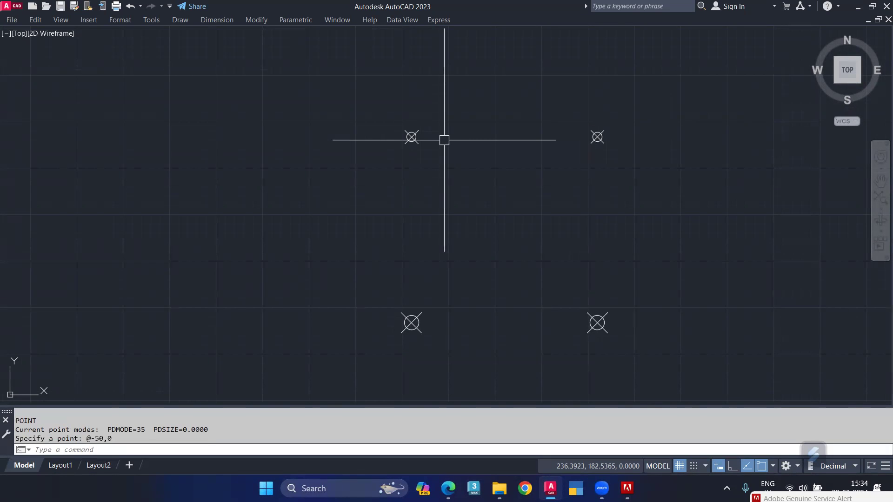
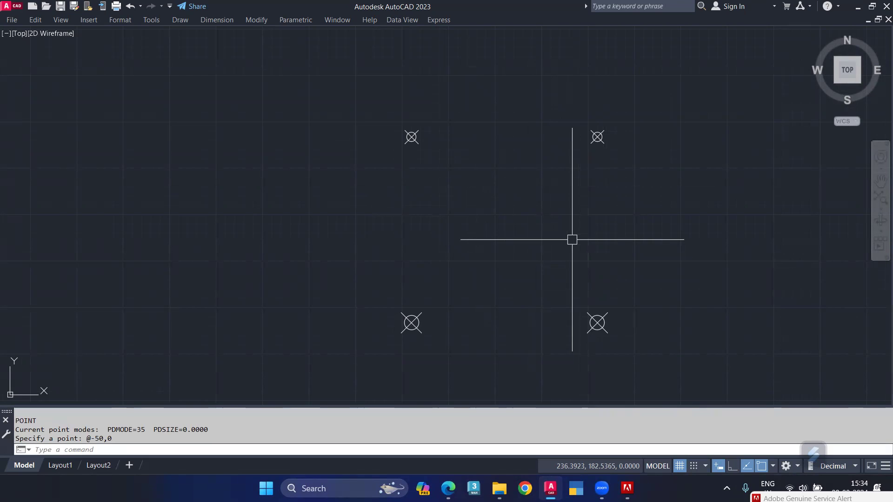
type("PO")
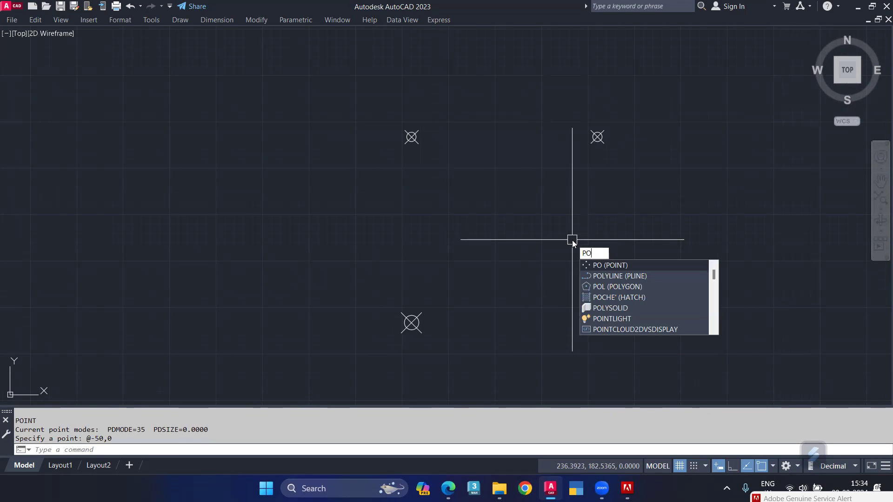
key("Return")
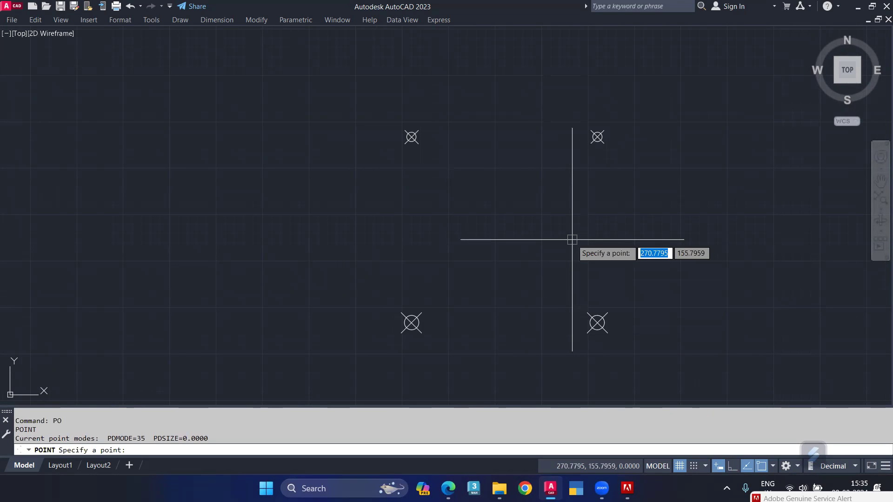
type("@")
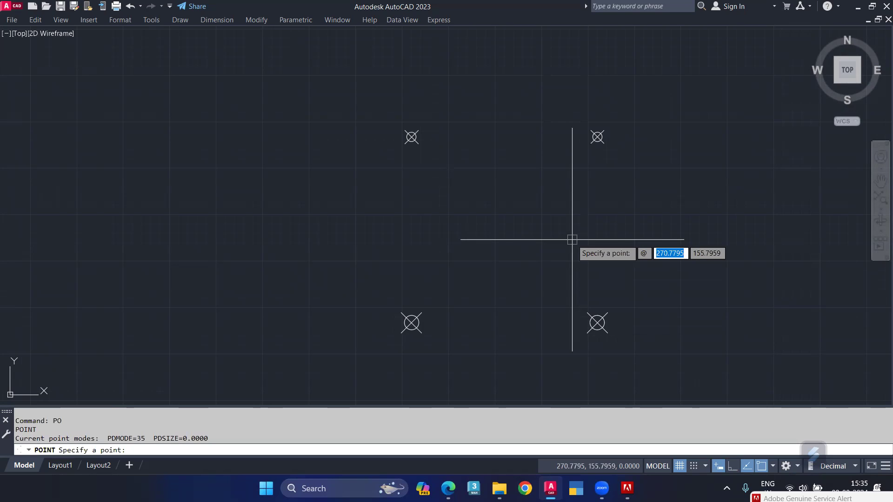
type("25")
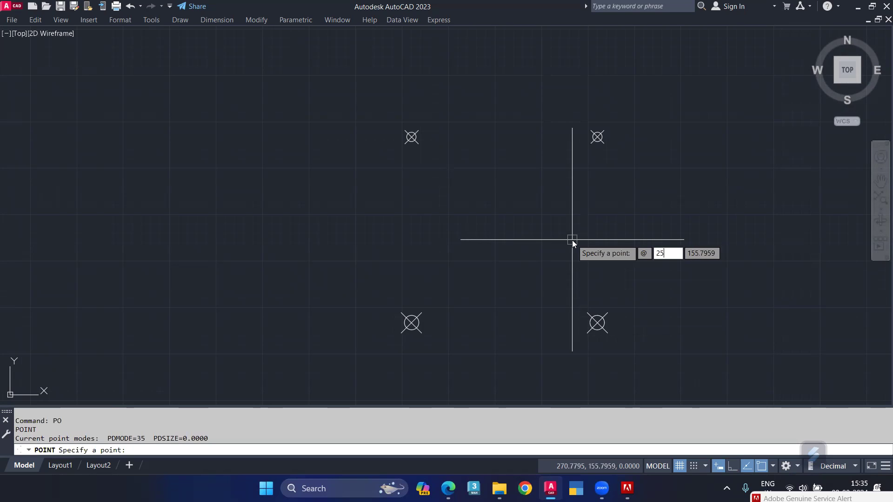
key("Tab")
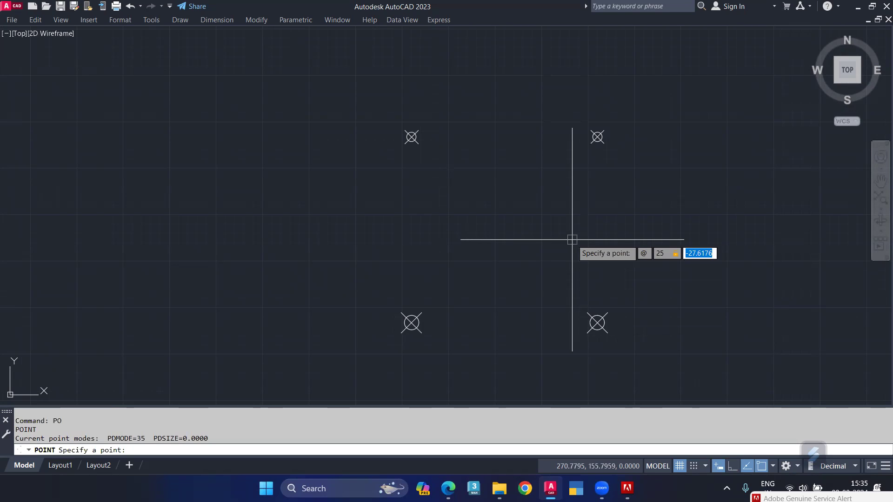
type("-25")
key("Return")
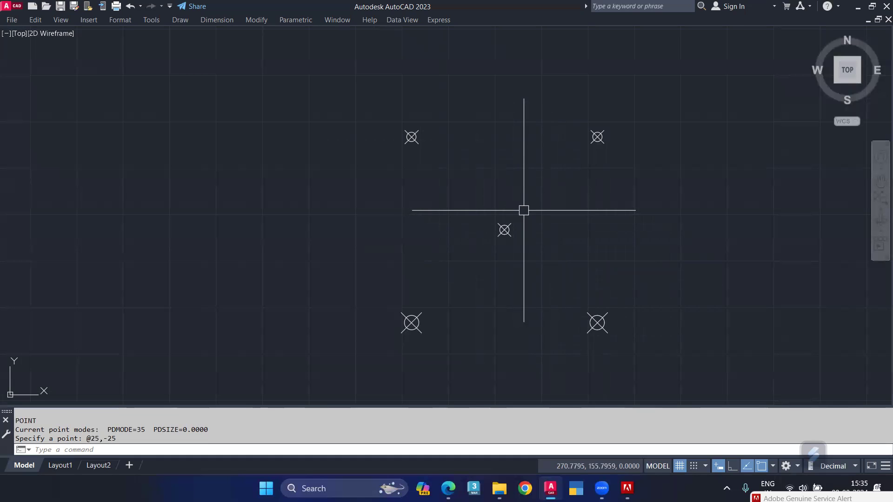
scroll(523, 210, "down", 4)
scroll(485, 211, "down", 2)
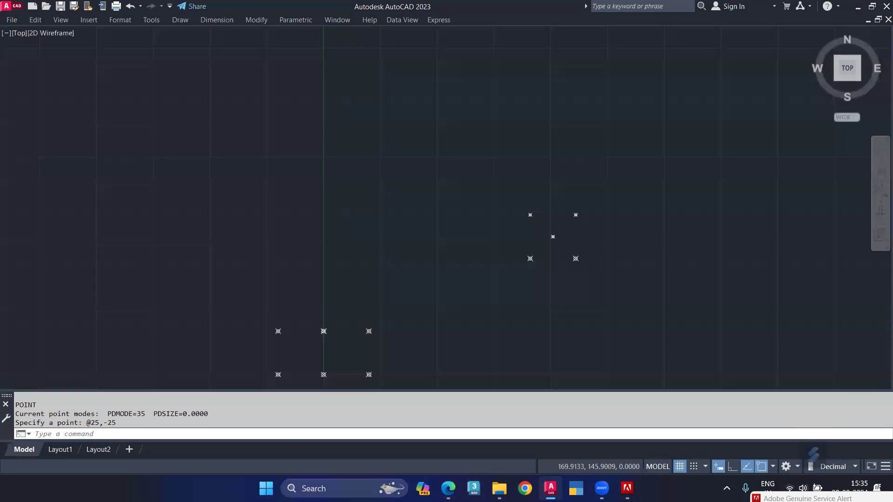
left_click(494, 487)
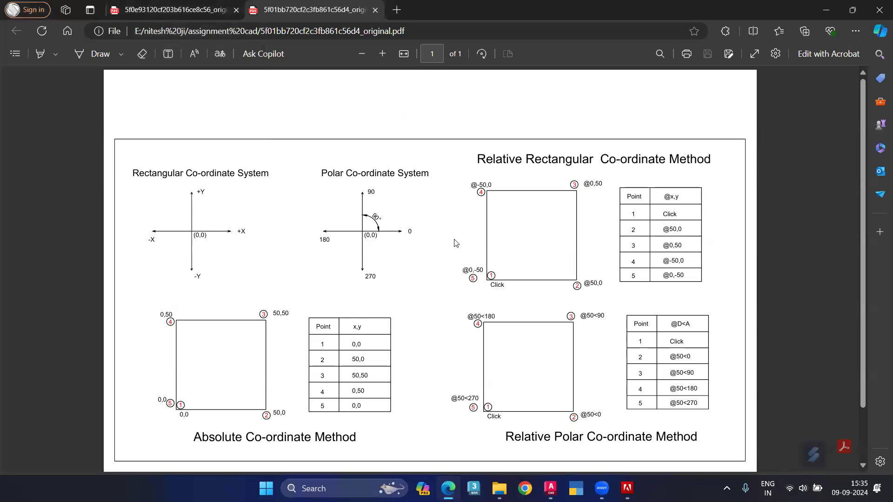
left_click(550, 488)
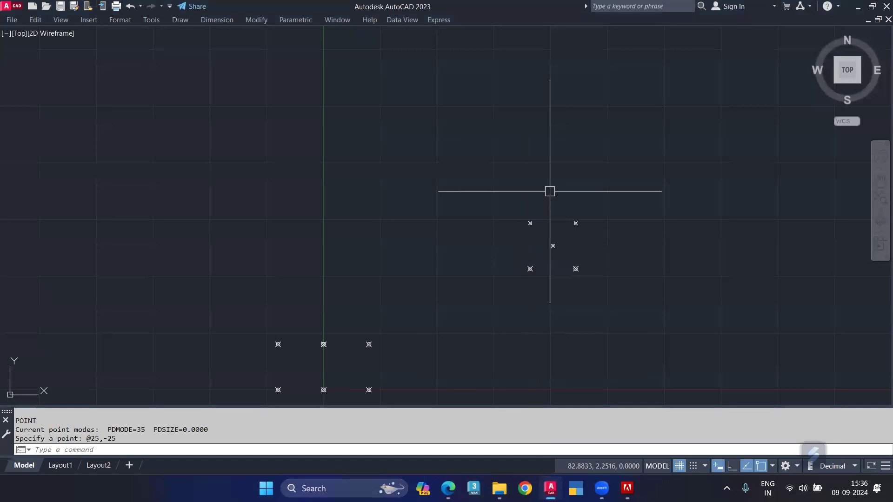
Step: Draw a circle by picking its centre and a radius point
type("c")
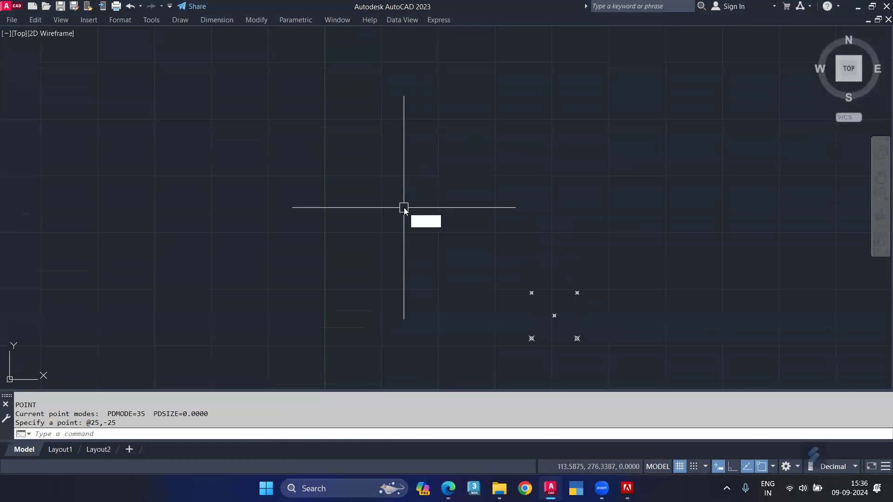
key("Return")
left_click(400, 195)
left_click(407, 257)
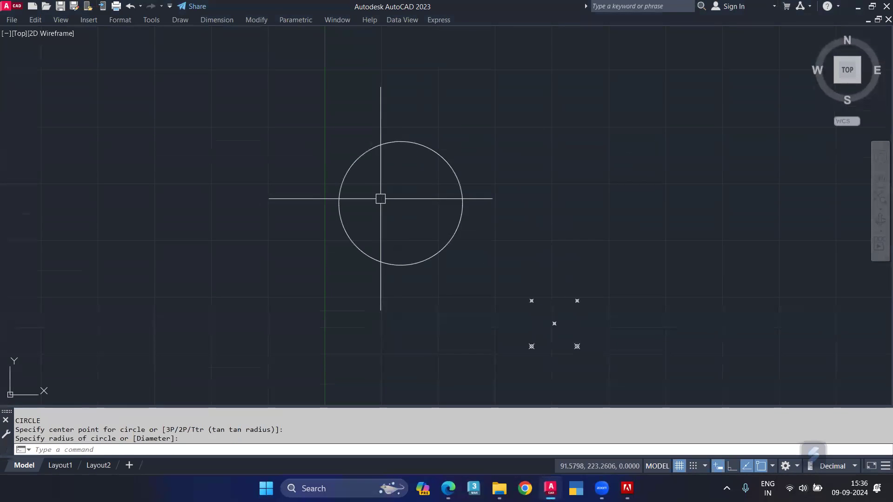
Step: Draw lines from the circle's centre to its top, right, left and bottom quadrants
type("l")
key("Return")
left_click(400, 142)
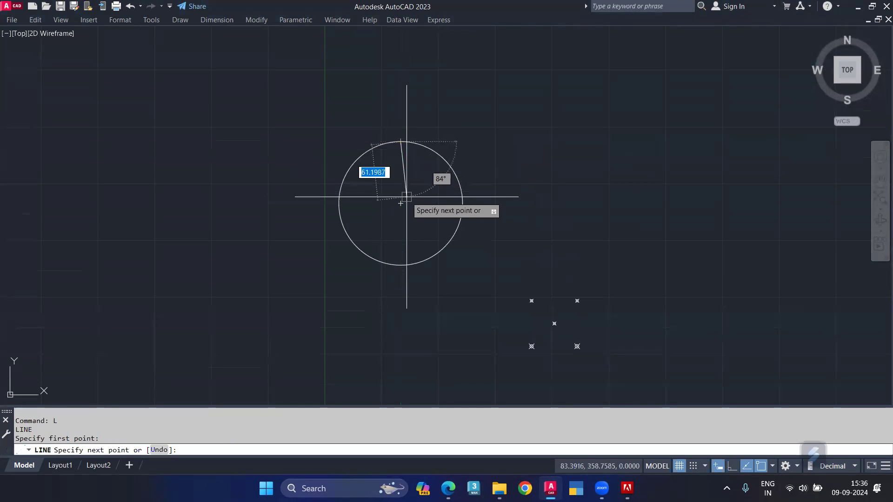
left_click(462, 204)
key("Return")
key("Return")
left_click(400, 203)
left_click(338, 203)
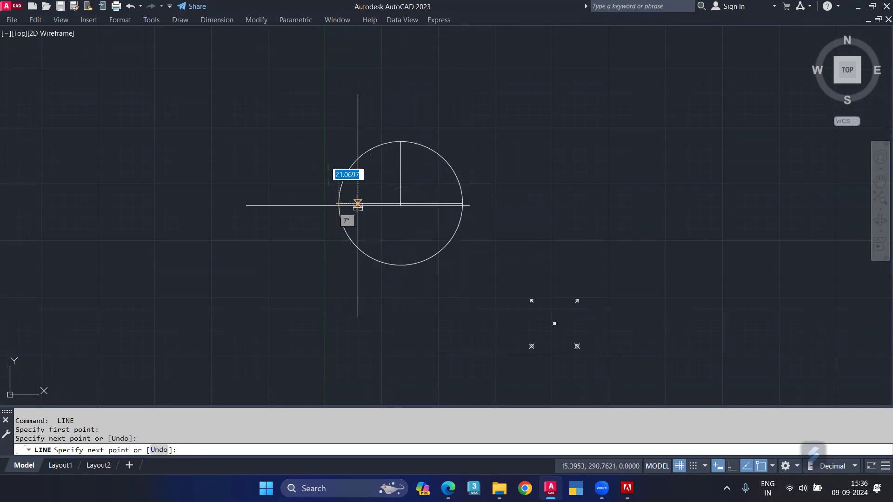
key("Return")
key("Return")
left_click(400, 204)
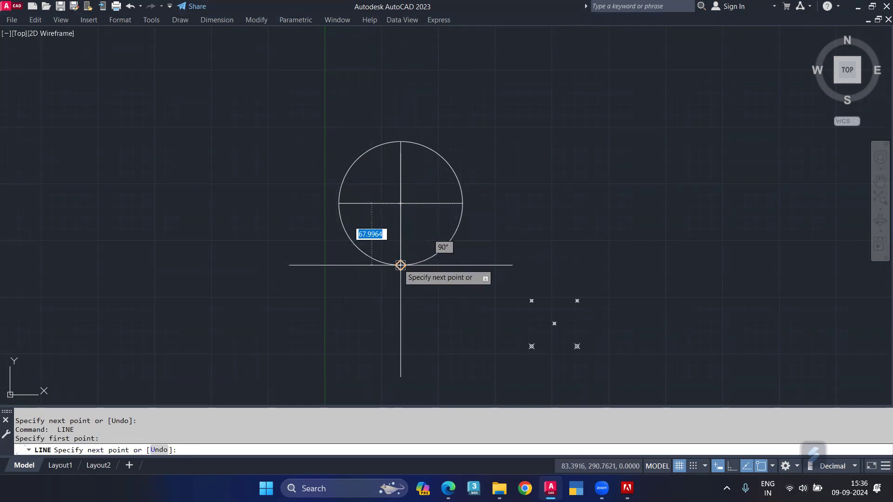
left_click(400, 265)
key("Return")
scroll(413, 186, "up", 2)
scroll(413, 187, "up", 2)
Step: Start an angular dimension (DAN) between the vertical and horizontal lines
type("dan")
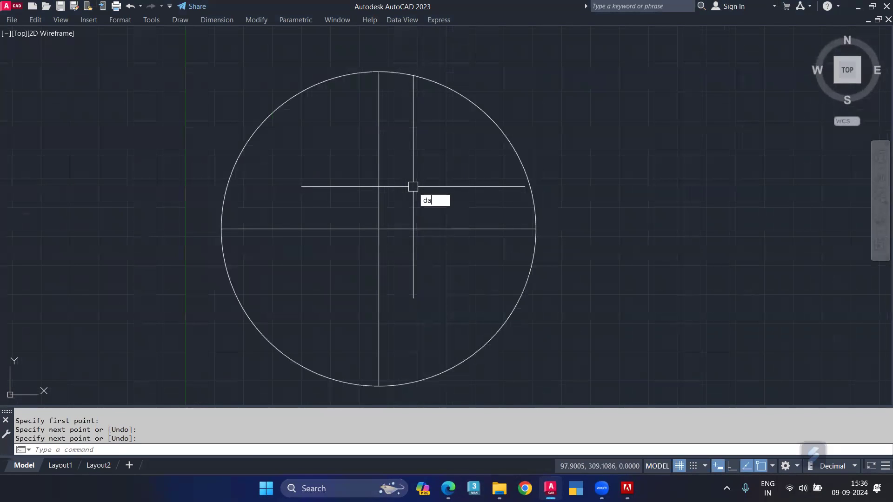
key("Return")
left_click(383, 180)
left_click(409, 228)
Step: Place the 90° angular dimension inside the circle
left_click(412, 206)
type("dv")
key("Return")
key("Escape")
Step: Set the Standard dimension style's text height to 4 and arrow size to 4
type("d")
key("Return")
left_click(576, 216)
left_click(369, 116)
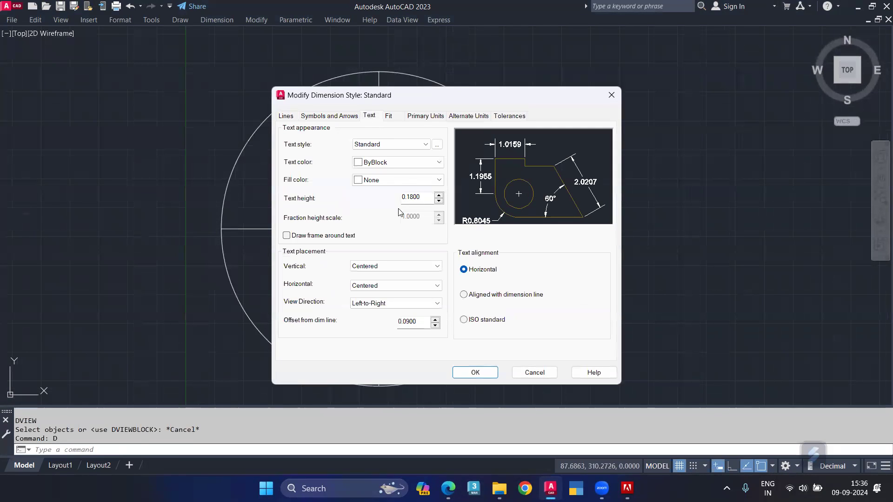
double_click(423, 198)
type("4")
left_click(329, 116)
double_click(307, 230)
type("4")
left_click(475, 372)
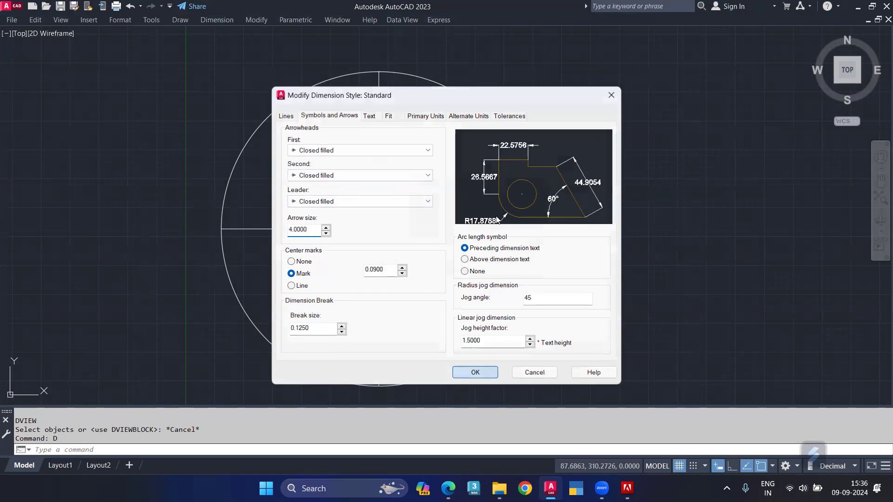
left_click(528, 329)
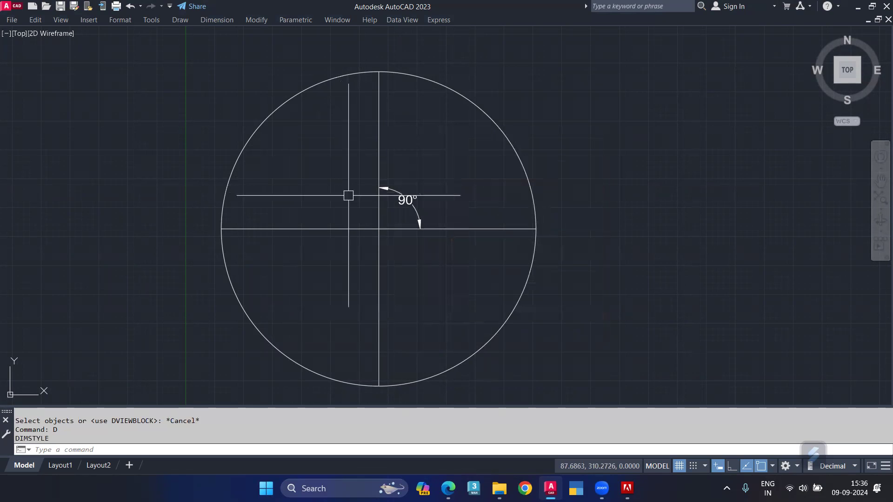
scroll(402, 205, "down", 2)
scroll(401, 205, "down", 2)
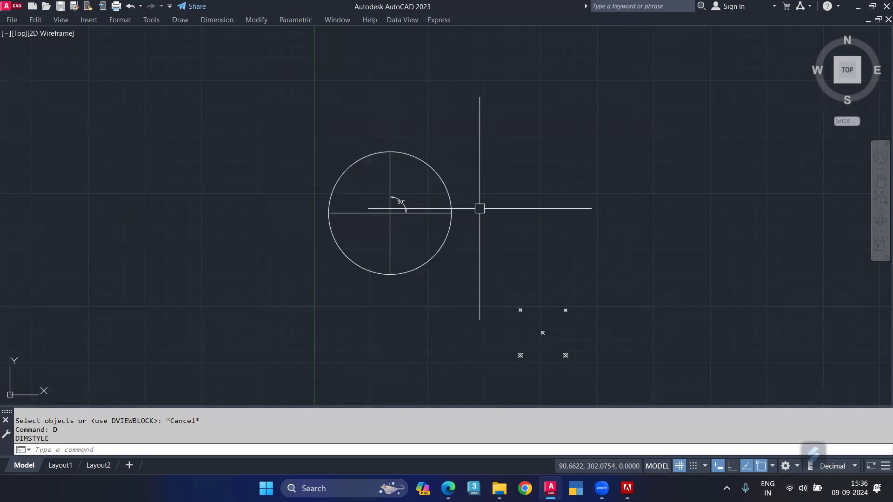
type("po")
key("Return")
left_click(552, 215)
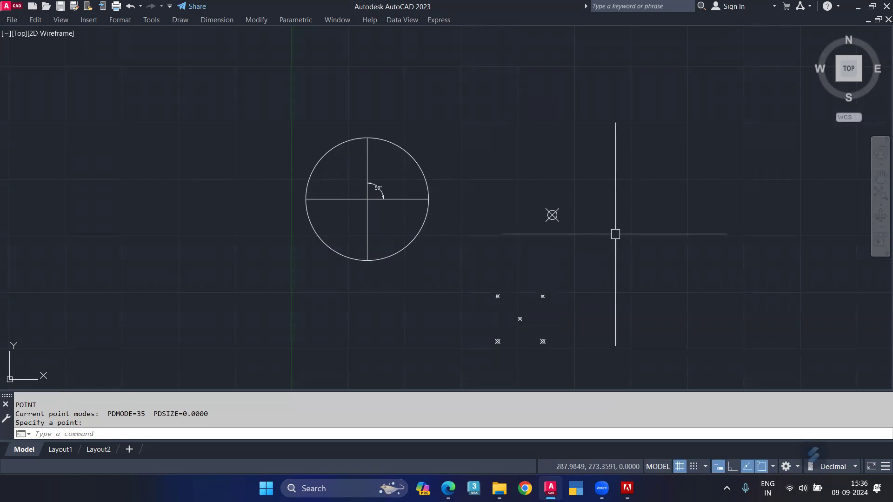
key("Return")
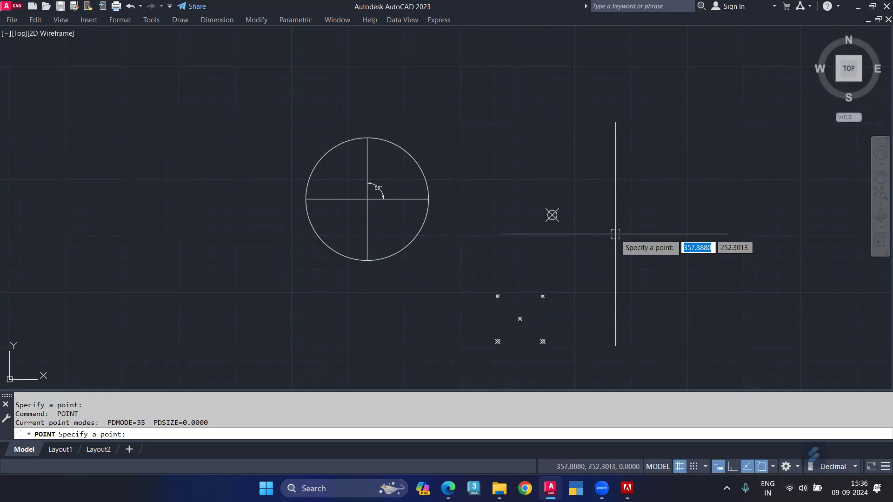
key("F8")
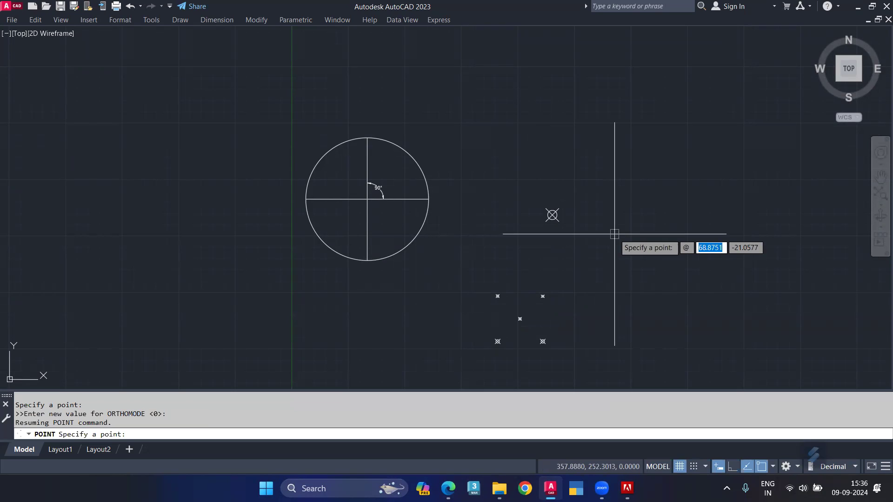
type("50")
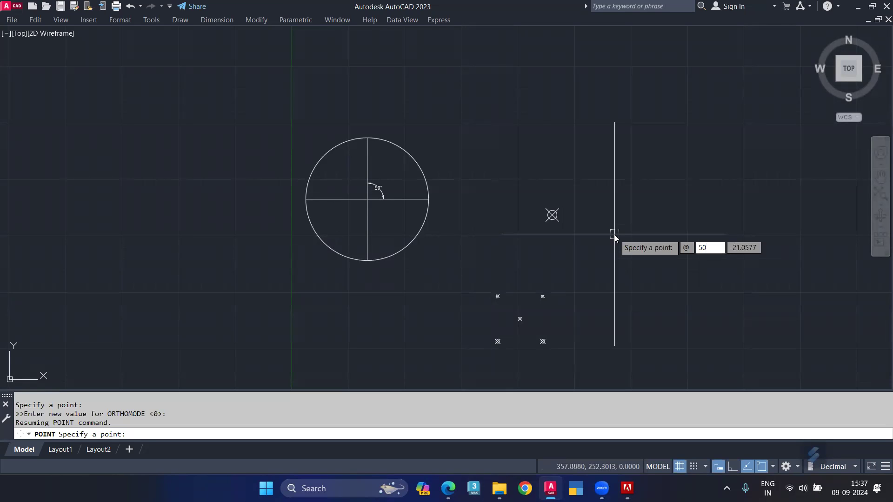
key("Tab")
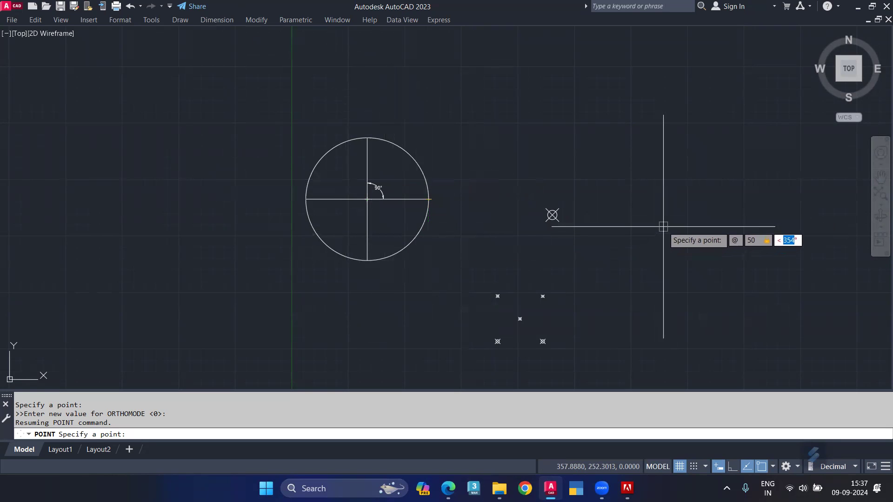
type("0")
key("Return")
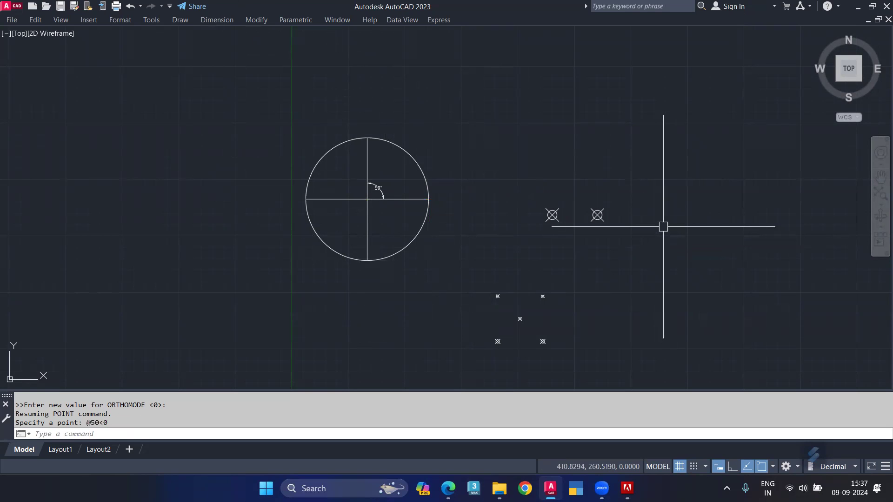
key("Return")
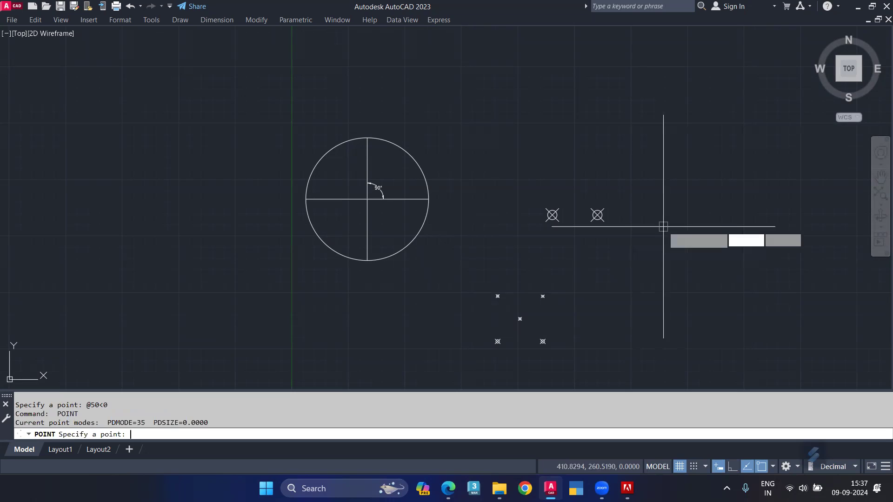
type("@")
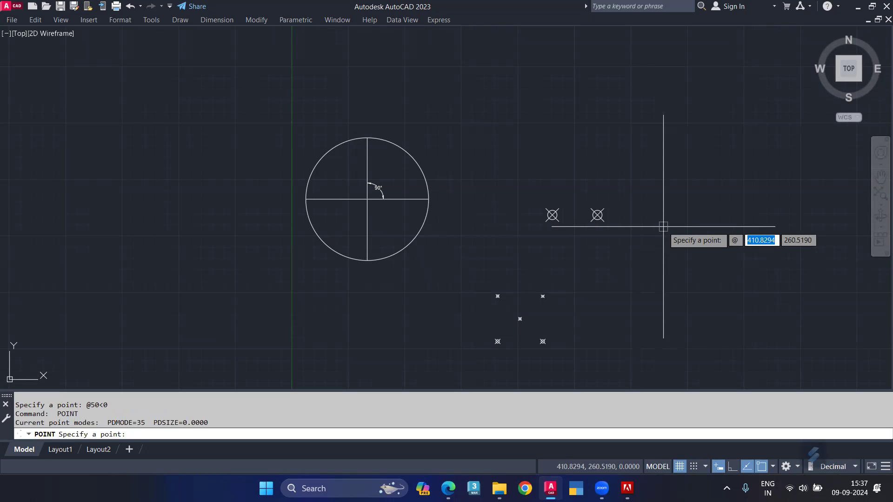
type("50")
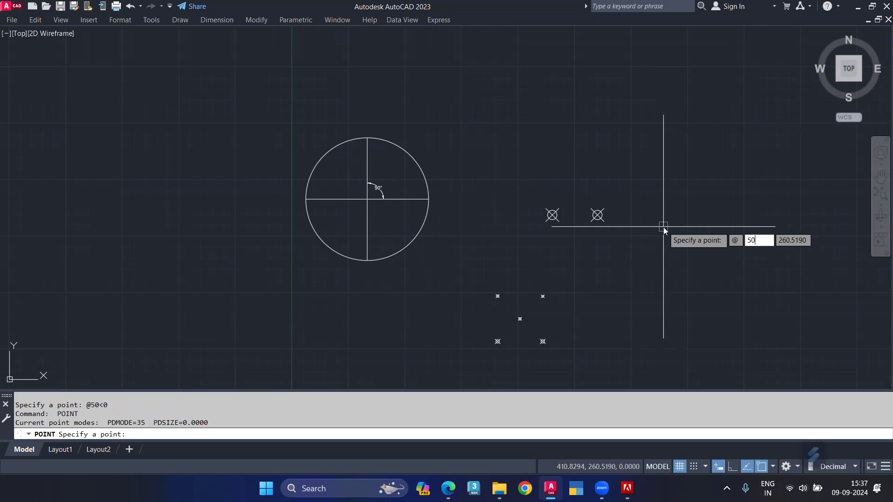
type("<")
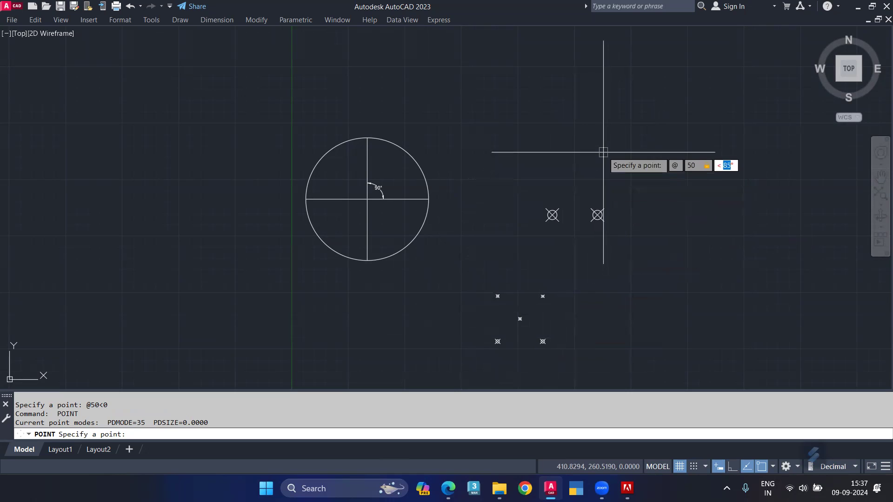
type("90")
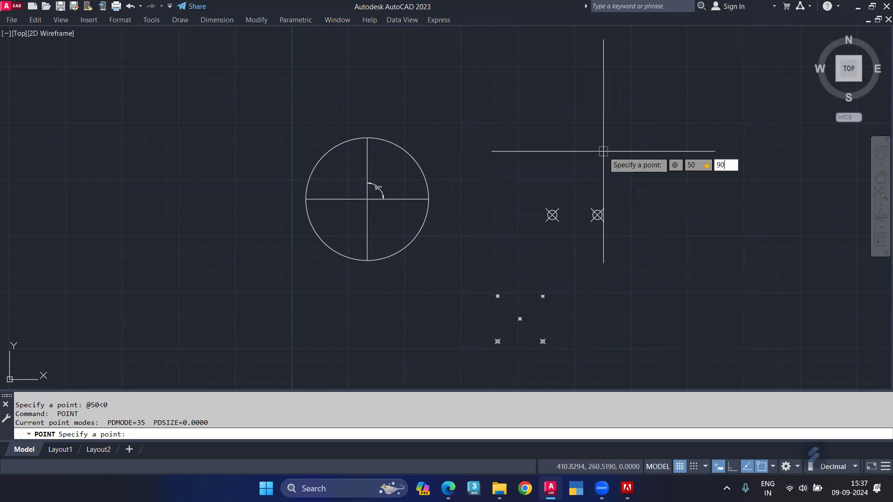
key("Return")
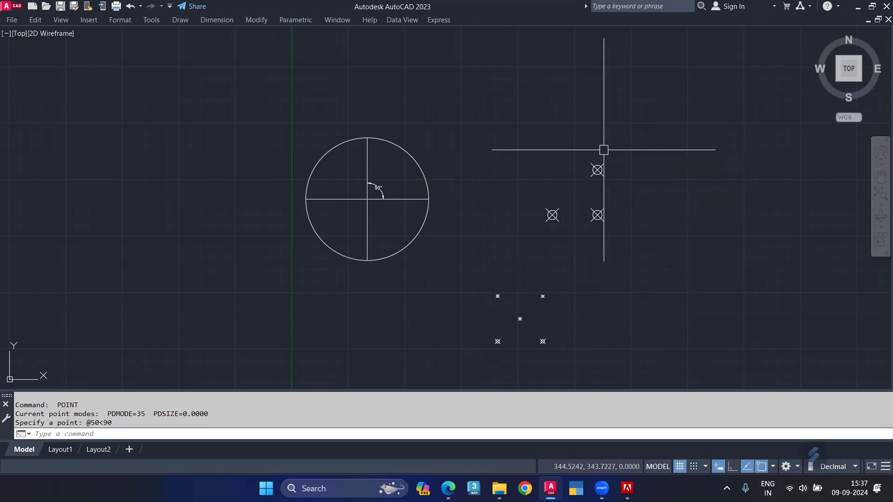
scroll(571, 166, "up", 2)
scroll(571, 166, "up", 2)
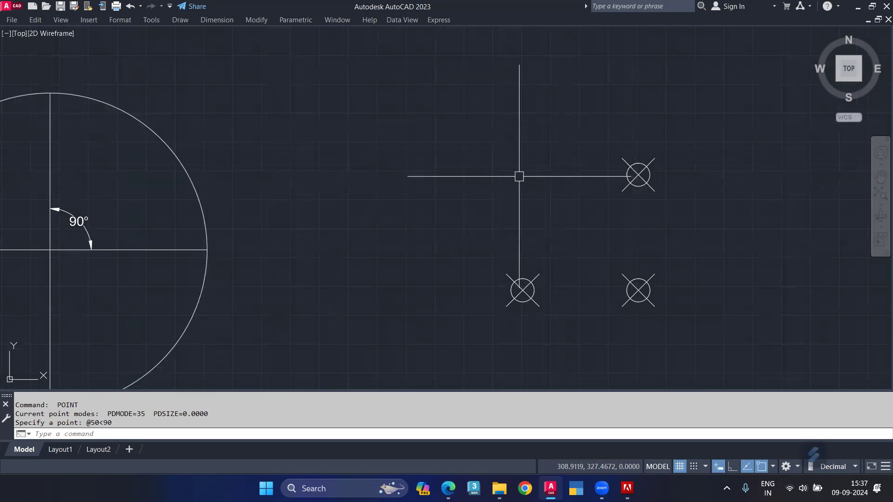
key("Return")
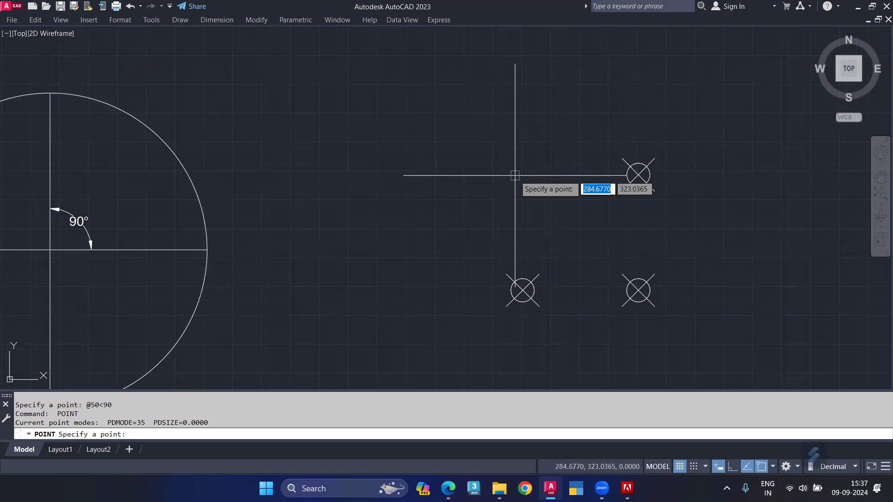
type("po")
key("BackSpace")
key("BackSpace")
type("@")
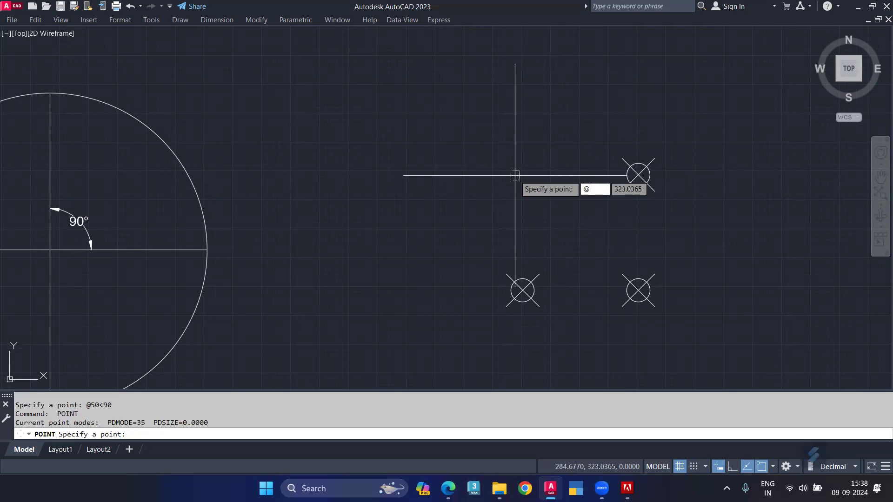
type("50")
type("<")
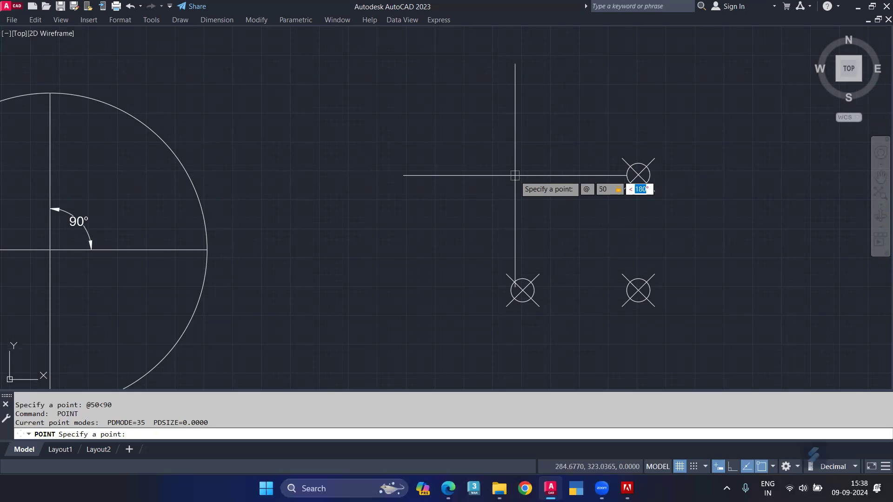
key("Return")
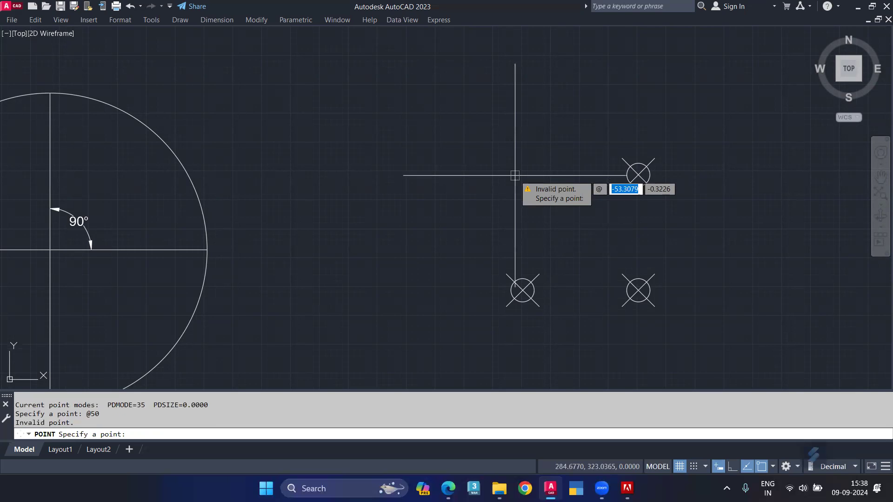
type("50<")
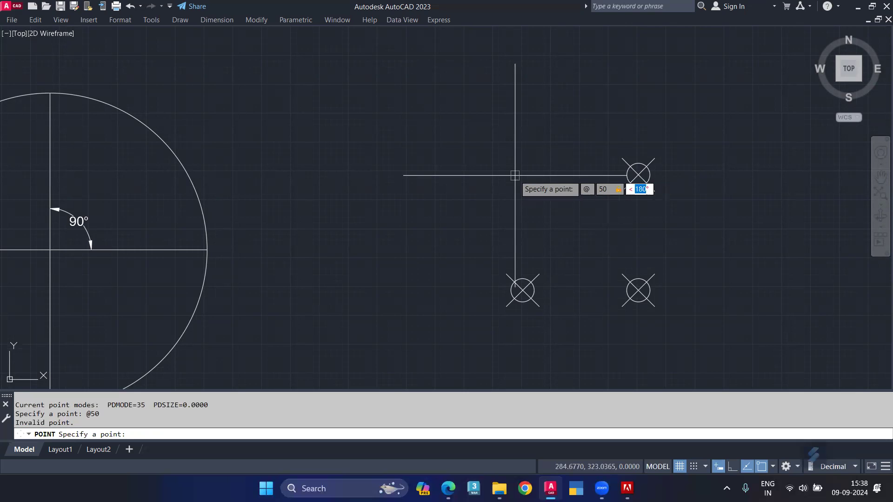
type("18")
type("0")
key("Return")
type("re")
key("Return")
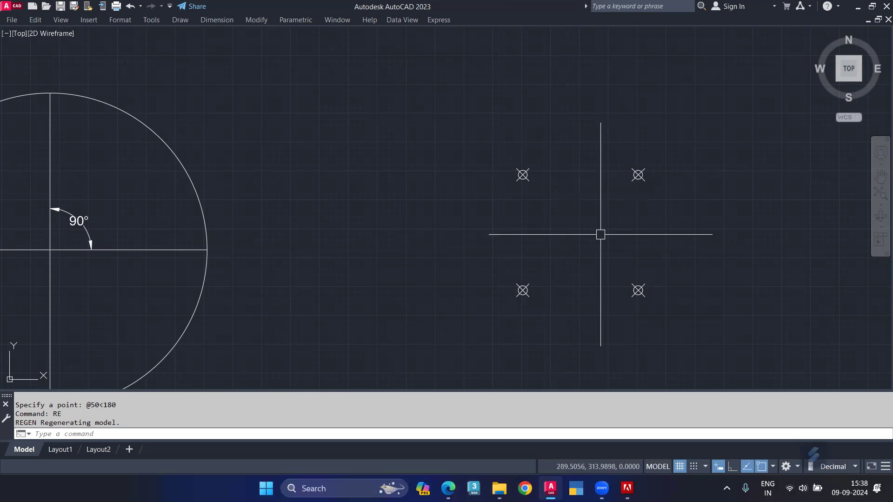
Step: Reframe the view on the circle and points, then bring up the co-ordinate methods PDF
scroll(600, 235, "down", 2)
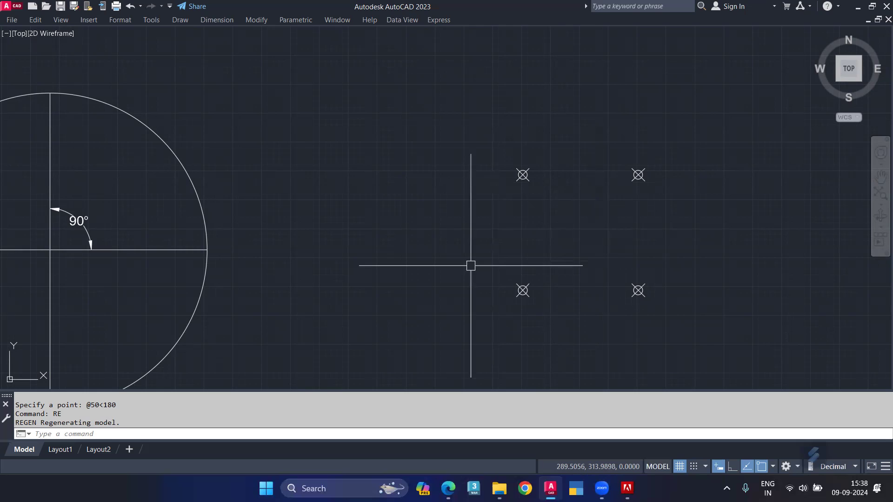
scroll(470, 263, "down", 3)
scroll(509, 229, "down", 2)
mouse_move(470, 249)
middle_mouse_down()
mouse_move(446, 261)
mouse_move(488, 251)
middle_mouse_up()
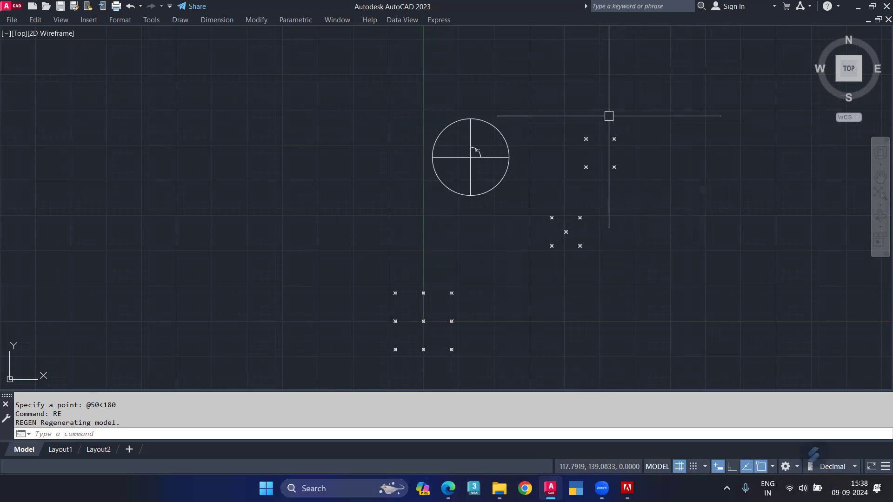
scroll(570, 162, "up", 2)
mouse_move(568, 153)
middle_mouse_down()
mouse_move(538, 193)
mouse_move(603, 179)
middle_mouse_up()
scroll(578, 167, "up", 2)
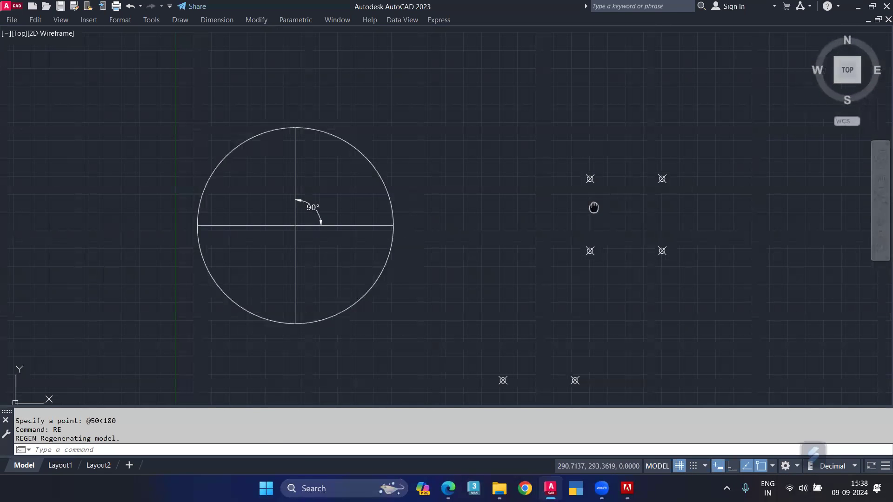
left_click(452, 487)
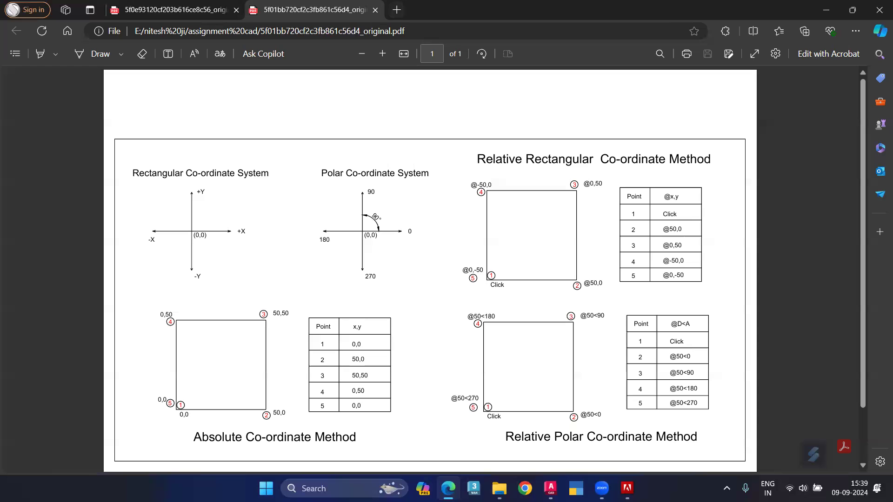
left_click(550, 488)
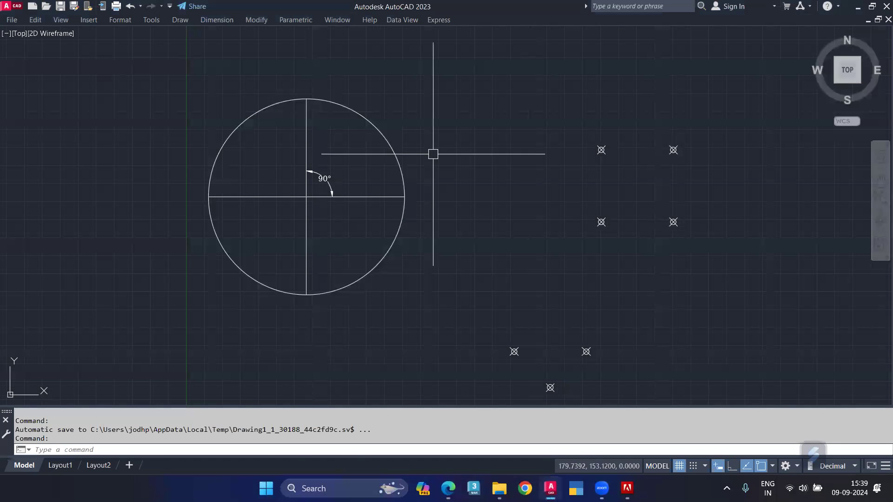
type("po")
key("Return")
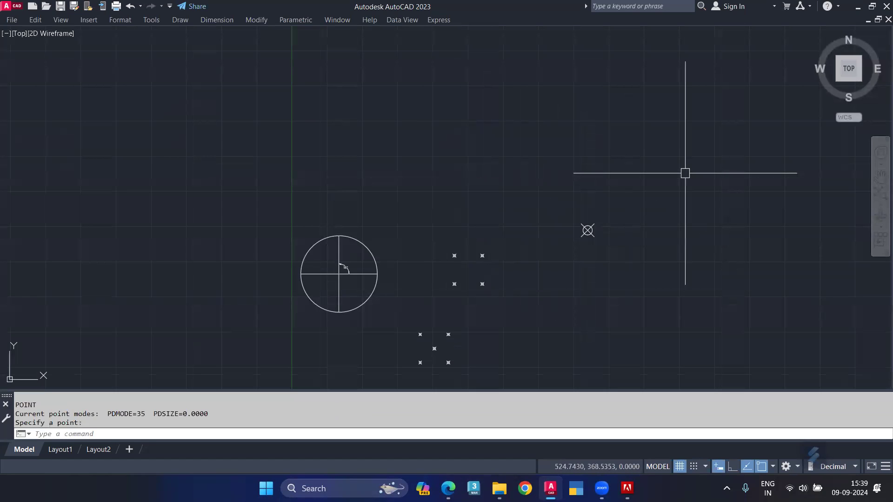
key("Return")
key("Return")
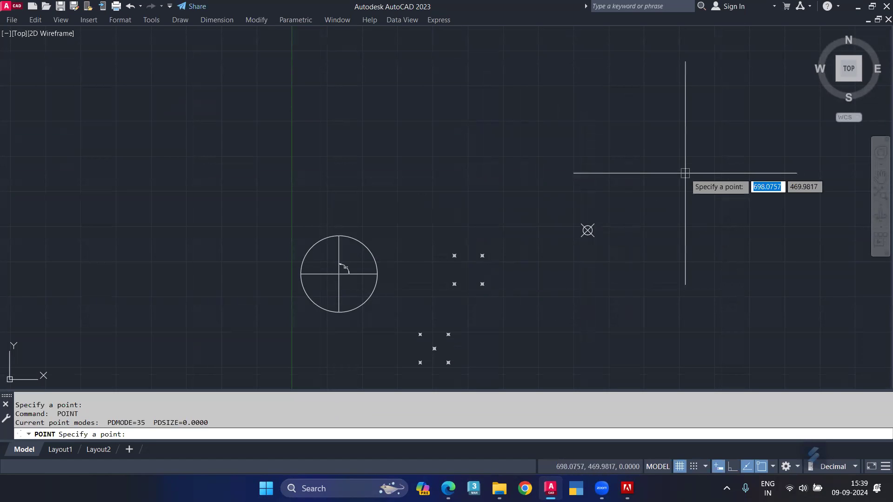
type("@")
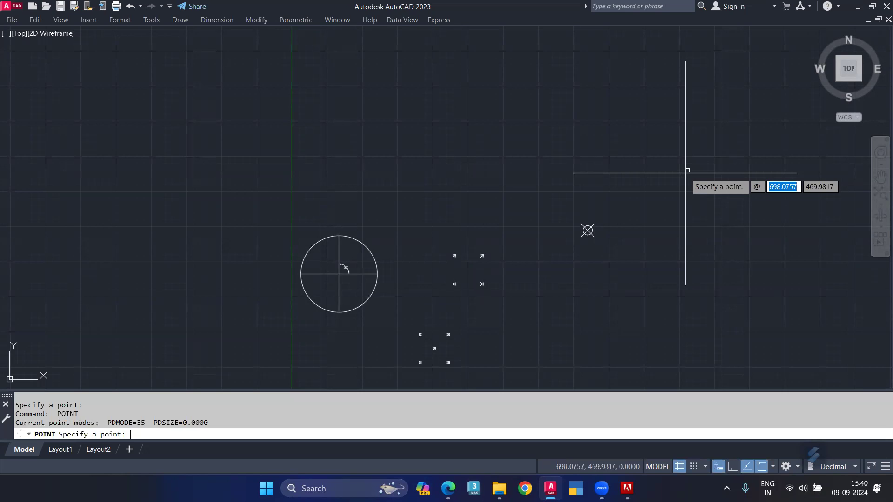
type("100")
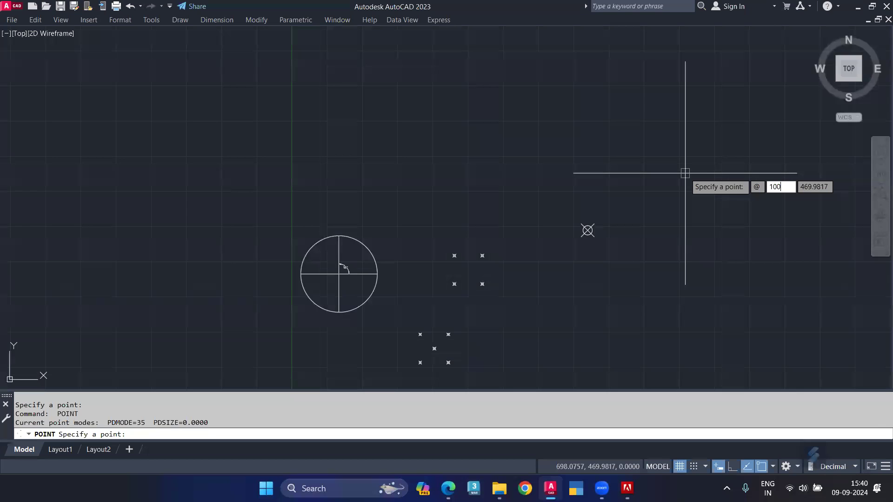
key("Tab")
type("0")
key("Return")
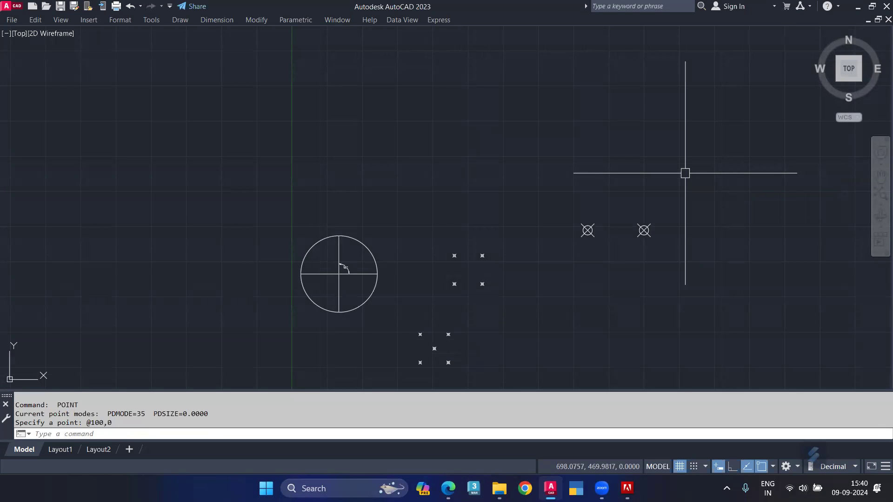
scroll(598, 197, "up", 4)
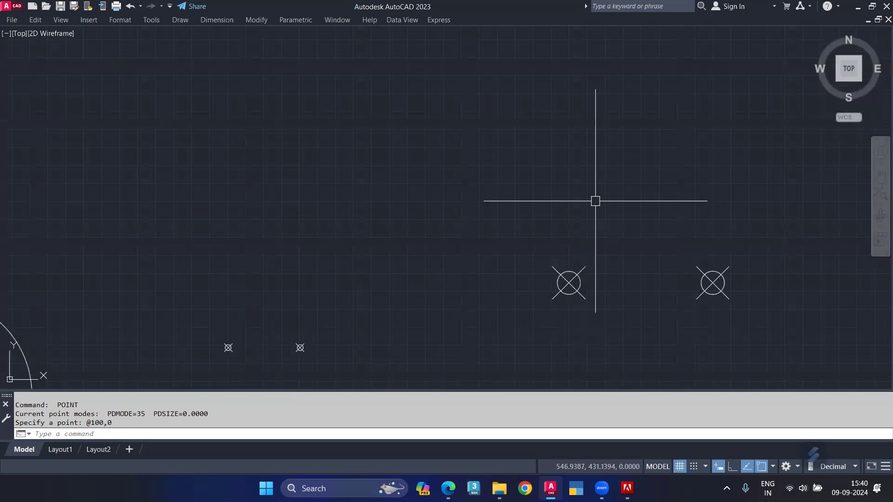
middle_click_drag(568, 283, 496, 281)
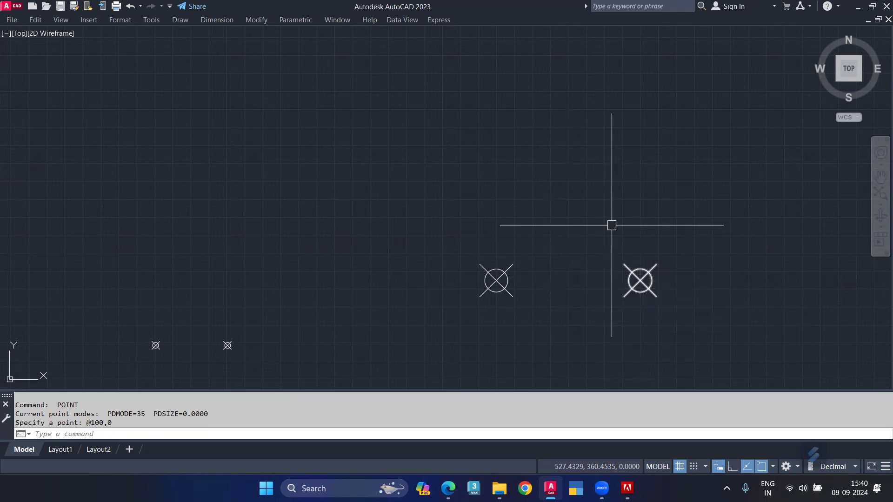
scroll(595, 223, "down", 4)
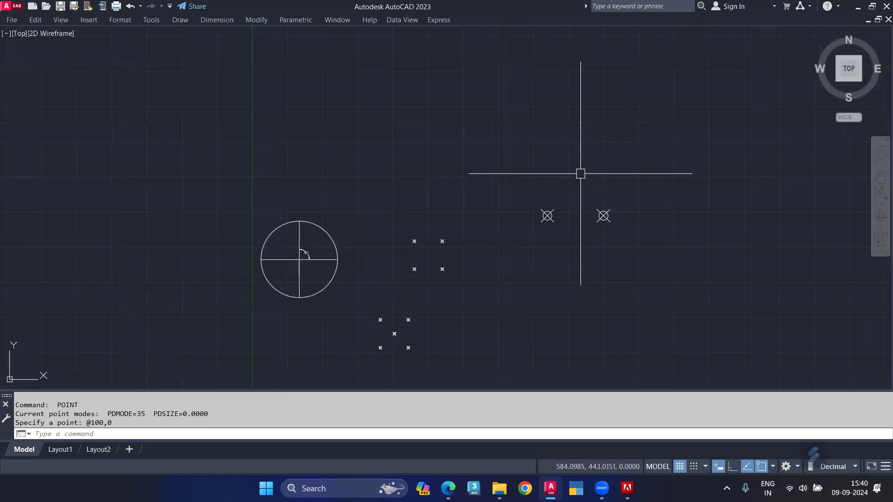
middle_click_drag(566, 215, 708, 87)
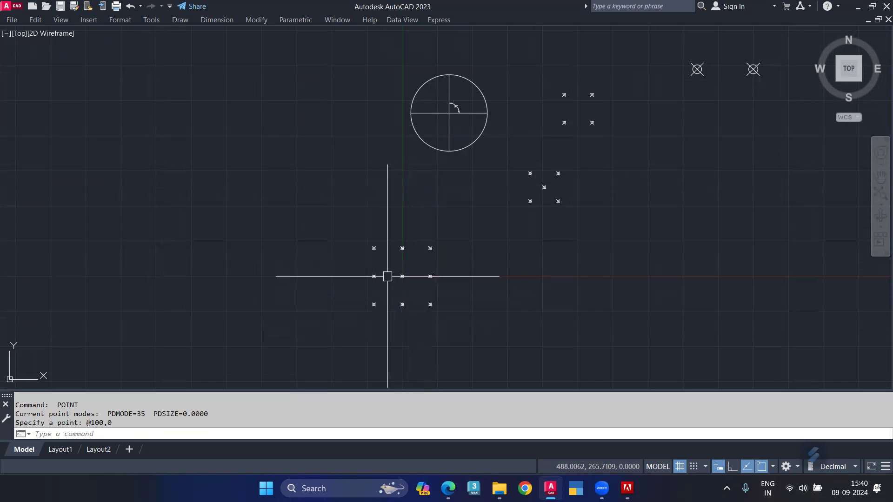
scroll(527, 272, "down", 2)
mouse_move(528, 272)
middle_mouse_down()
mouse_move(524, 247)
mouse_move(460, 325)
middle_mouse_up()
scroll(582, 225, "up", 3)
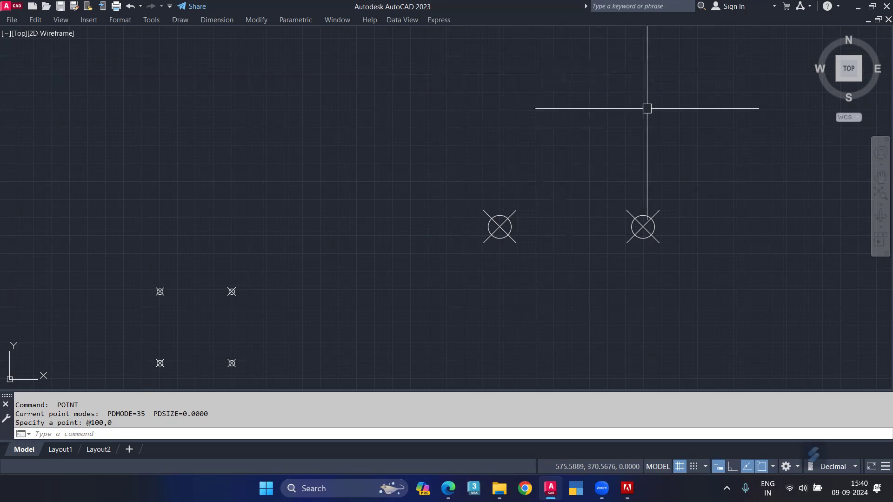
middle_click_drag(635, 248, 598, 143)
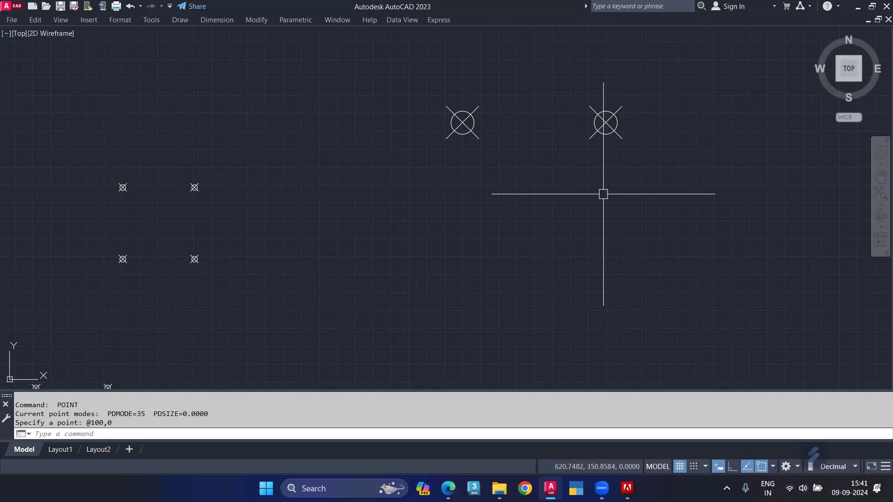
middle_click_drag(564, 106, 580, 160)
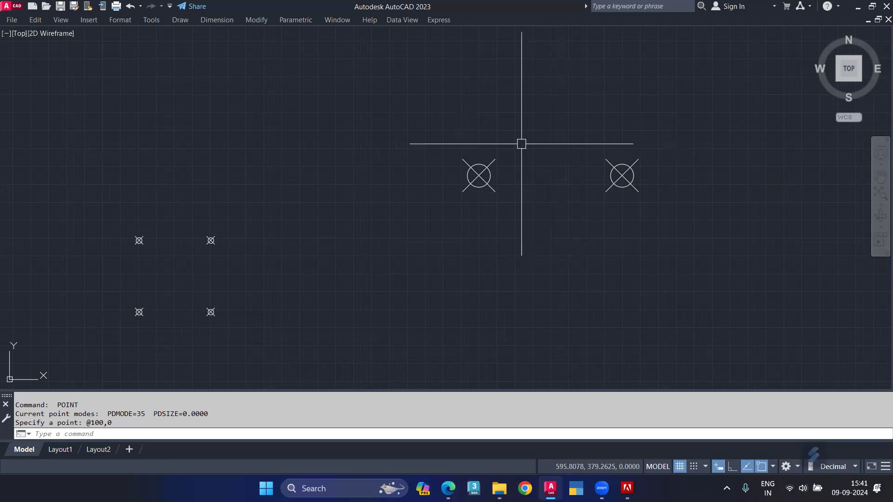
scroll(522, 144, "down", 6)
scroll(509, 159, "down", 2)
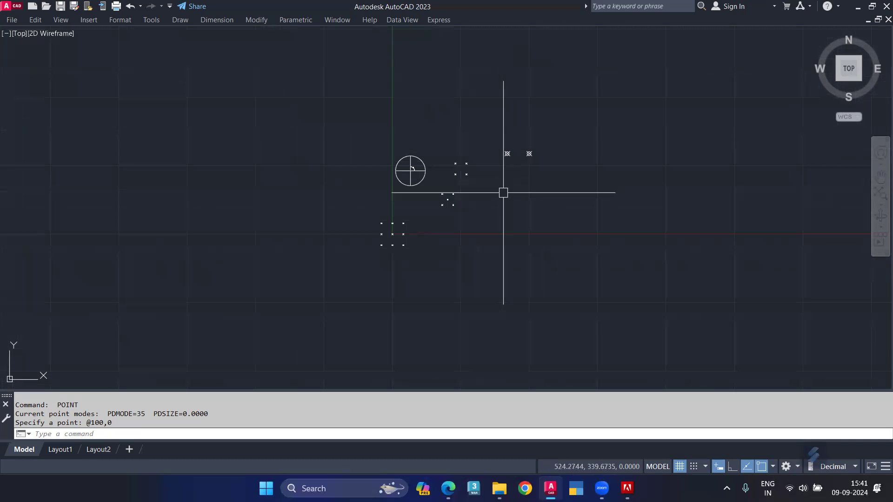
middle_click_drag(446, 261, 478, 240)
scroll(426, 202, "up", 4)
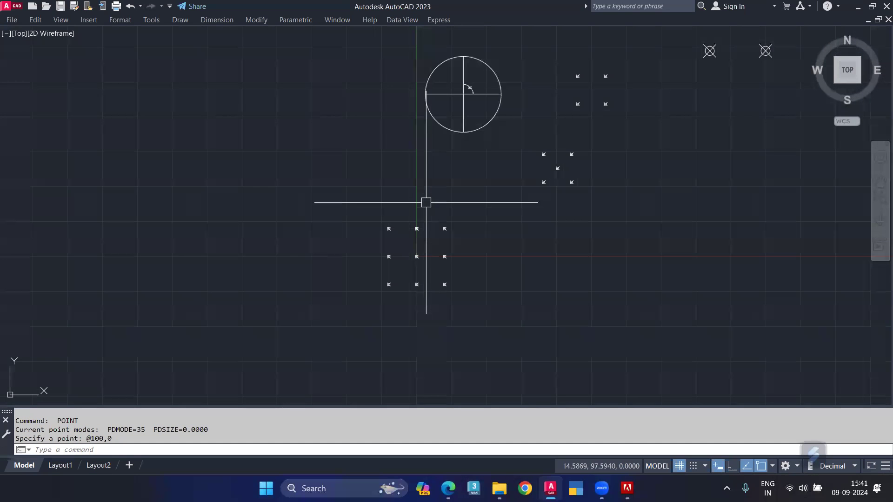
middle_click_drag(579, 104, 533, 209)
scroll(521, 159, "up", 4)
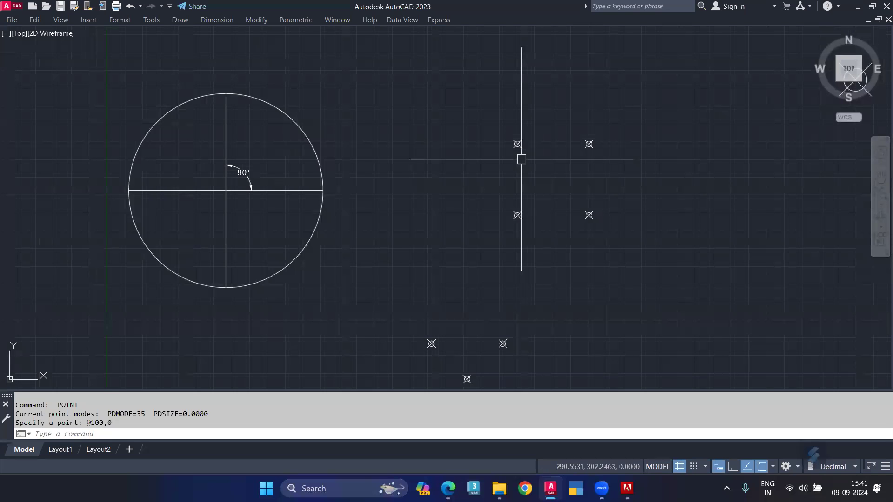
Step: Draw lines snapping from the lower-left point through the corner points, closing the square with C
type("l")
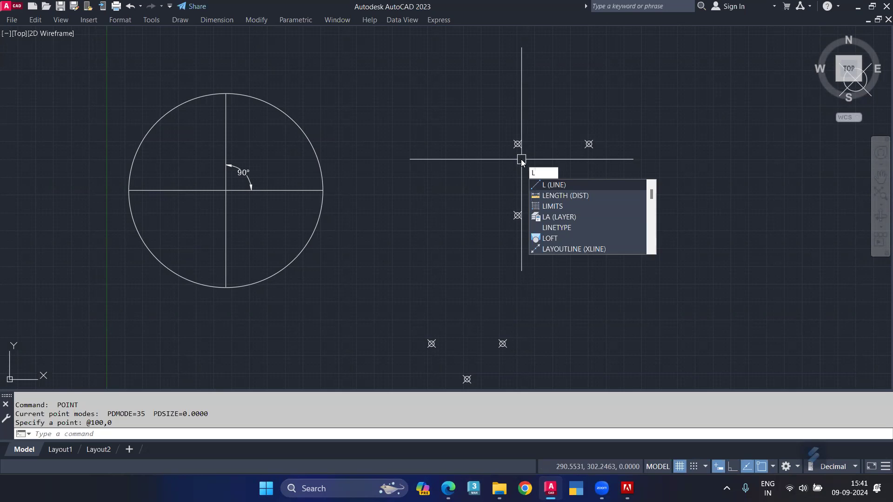
key("Return")
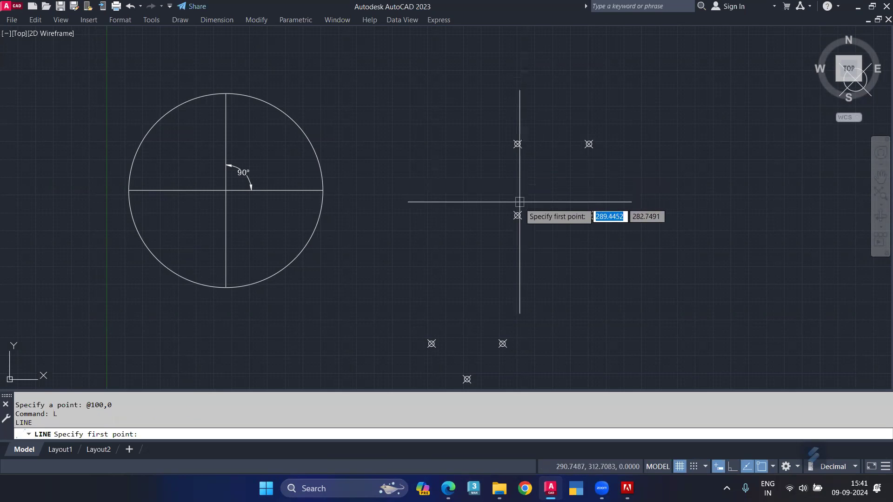
left_click(518, 215)
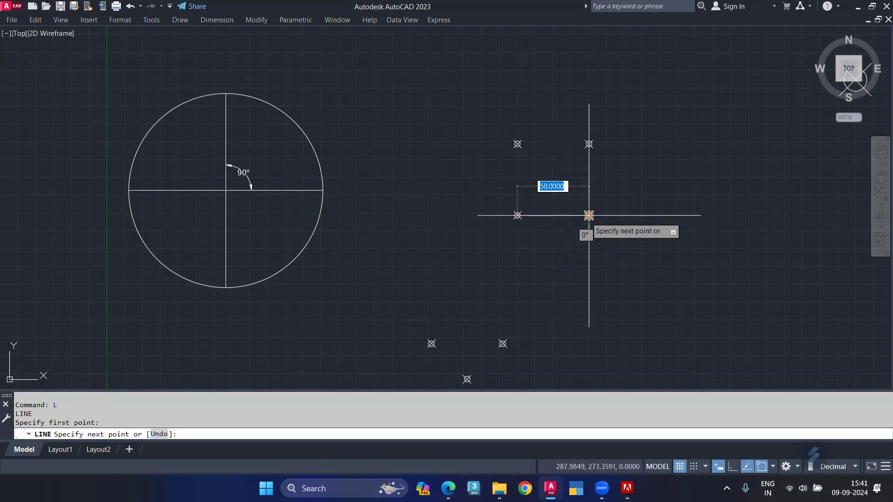
left_click(589, 144)
left_click(517, 144)
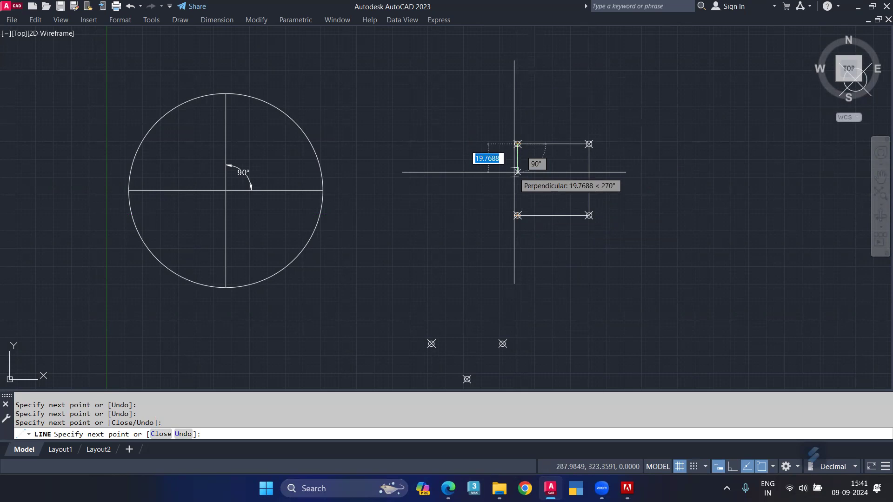
type("c")
key("Return")
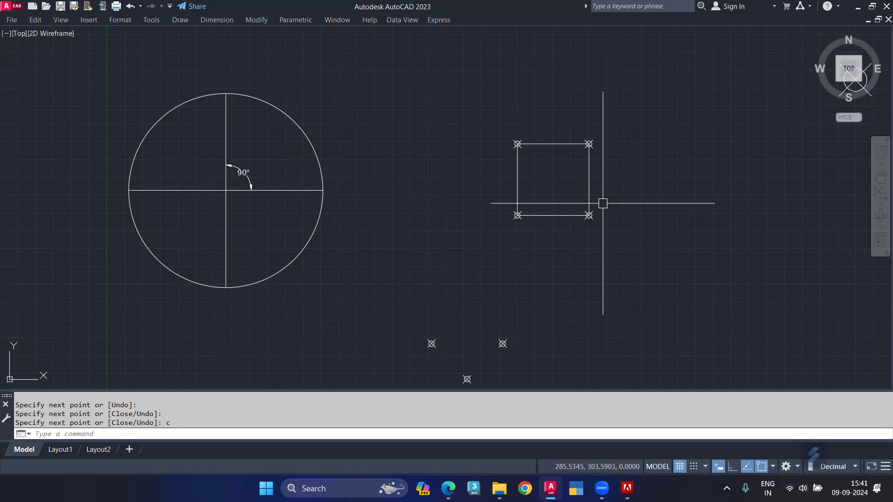
key("Return")
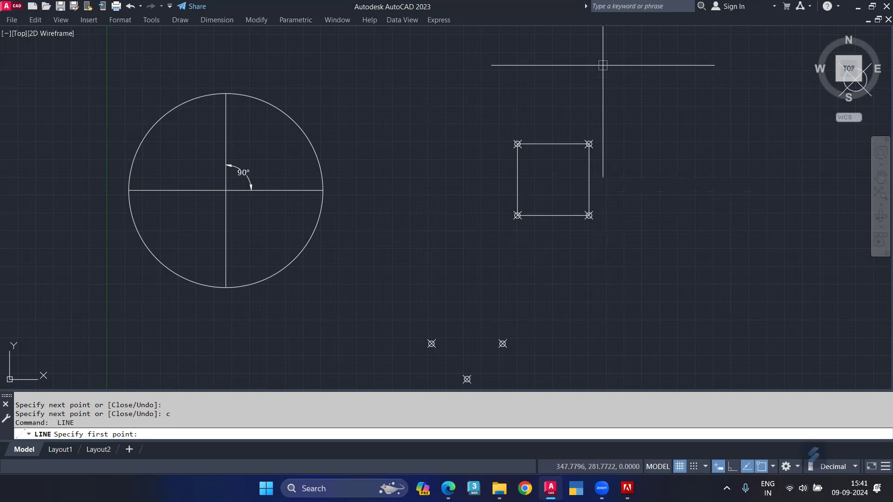
Step: Pan and zoom to review the circle and square drawing
middle_click_drag(555, 198, 544, 220)
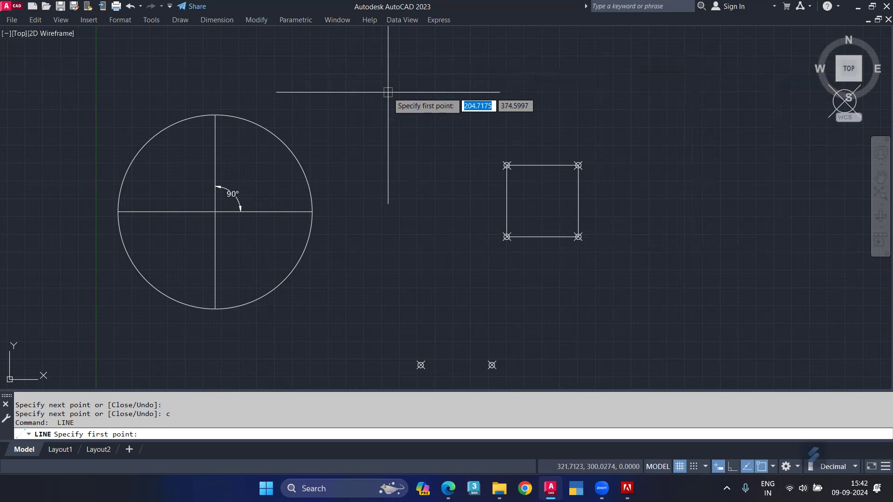
scroll(395, 130, "down", 1)
scroll(405, 177, "down", 1)
middle_click_drag(602, 142, 550, 187)
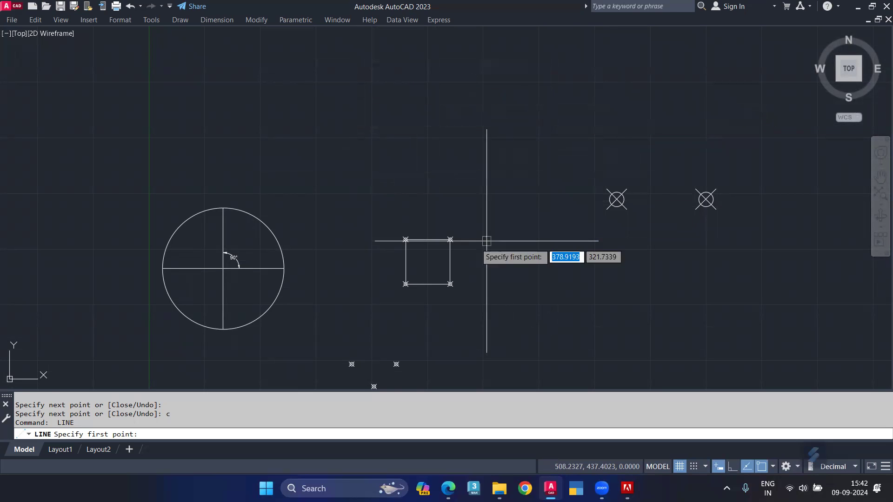
middle_click_drag(464, 243, 485, 269)
scroll(465, 240, "down", 2)
middle_click_drag(494, 210, 532, 257)
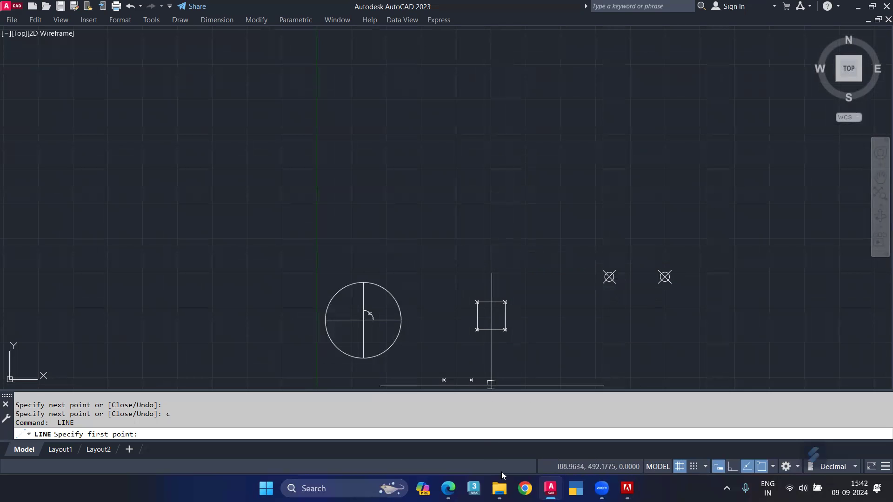
Step: View the coordinate-methods and dimensioned bracket PDFs from the assignment cad folder, then return to AutoCAD
mouse_move(499, 488)
left_click(499, 430)
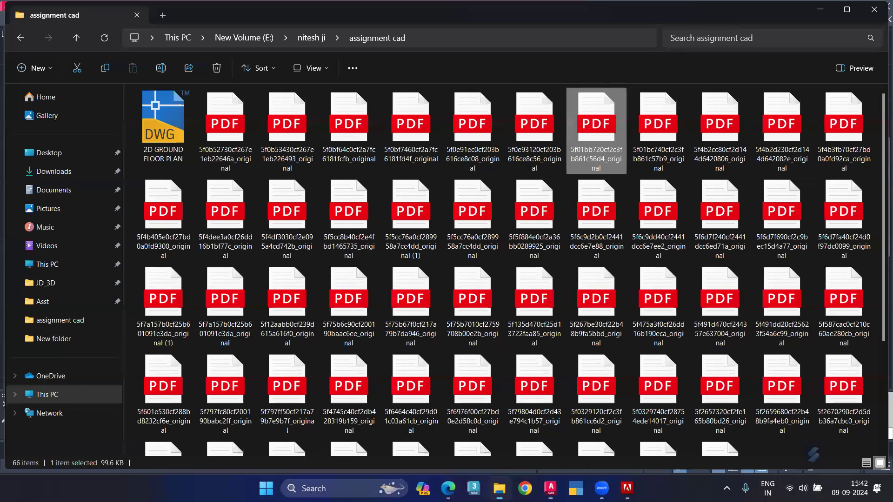
key("Return")
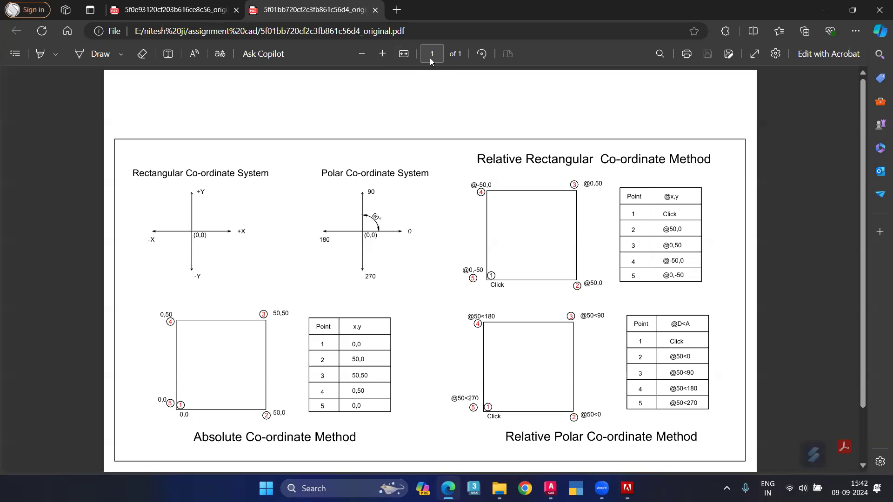
left_click(826, 10)
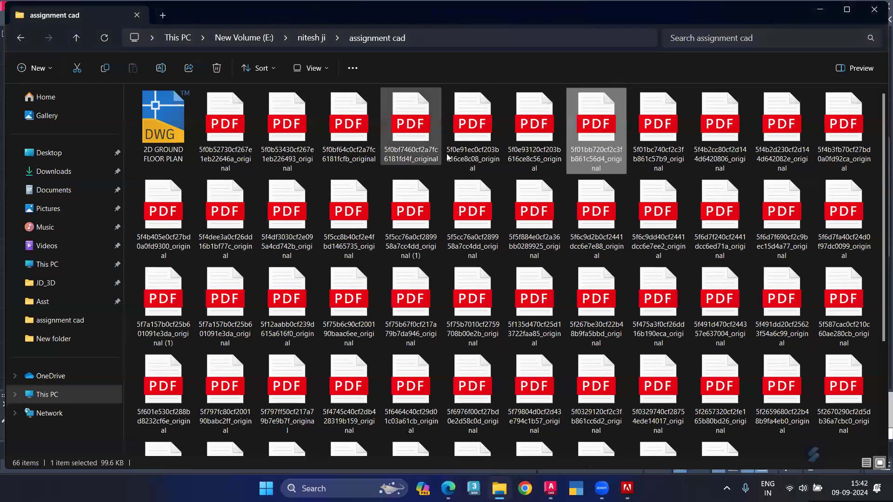
double_click(245, 153)
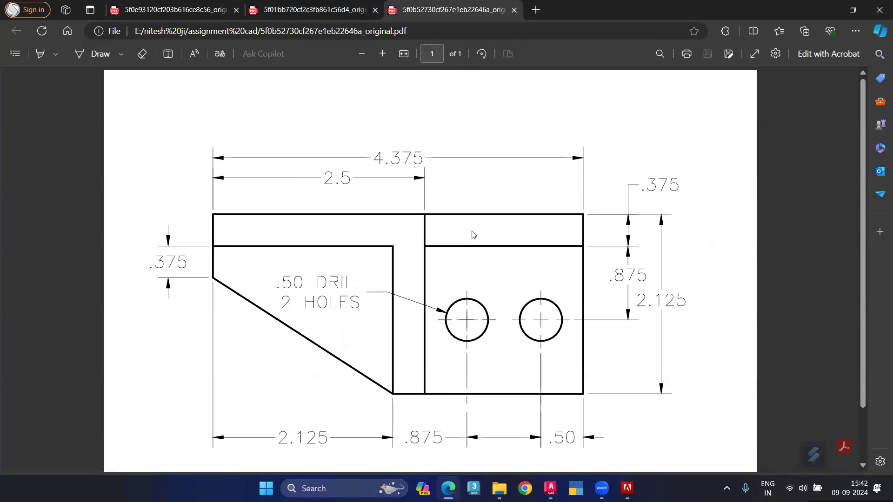
key("alt+Tab")
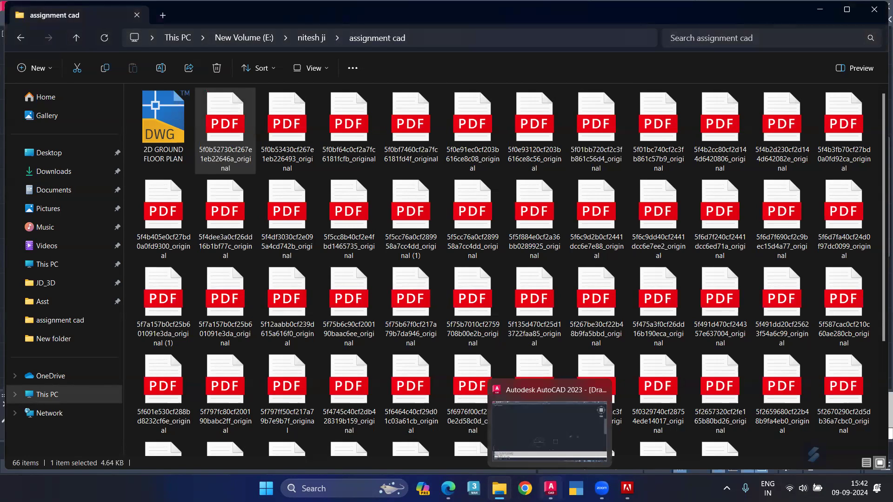
left_click(551, 488)
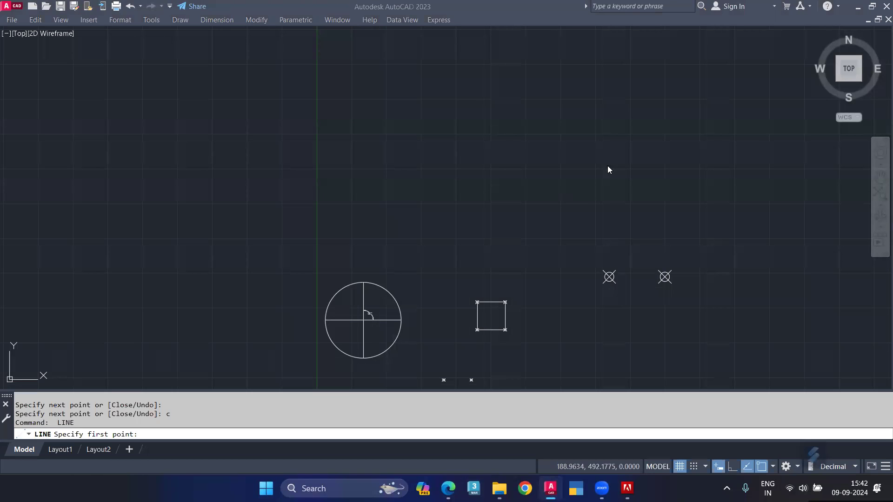
Step: Restart LINE in cleared space and draw the triangle's 15-unit horizontal base
left_click(624, 99)
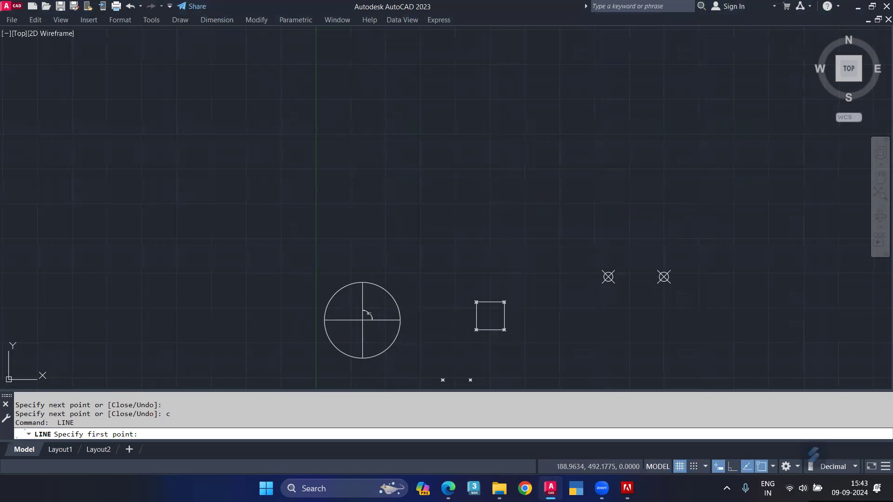
middle_click_drag(519, 173, 442, 270)
key("BackSpace")
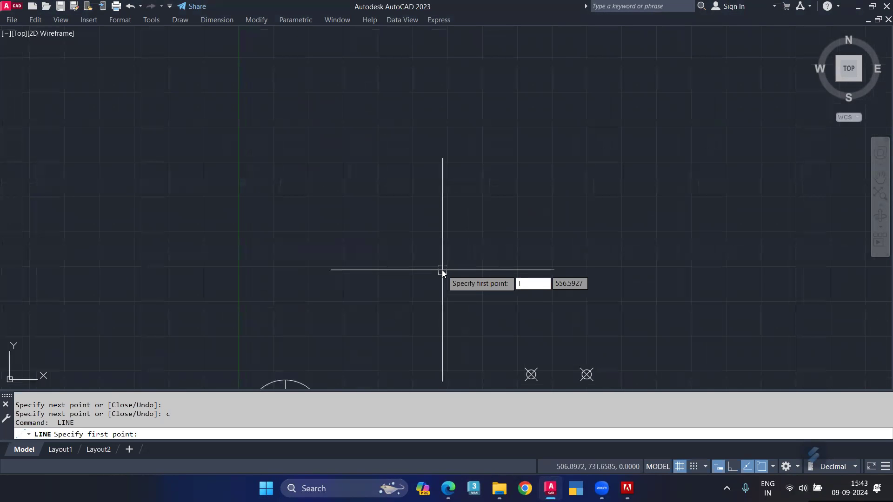
key("Escape")
type("l")
key("Return")
left_click(415, 255)
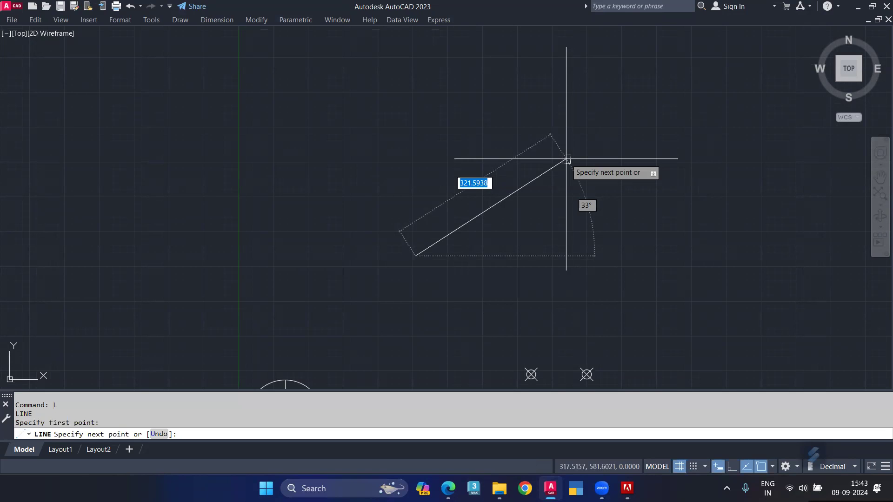
type("15")
key("Return")
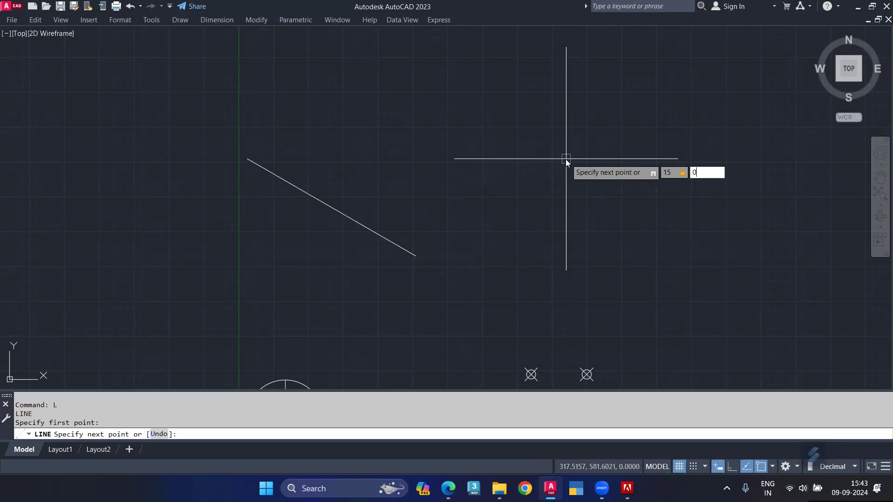
scroll(512, 242, "down", 3)
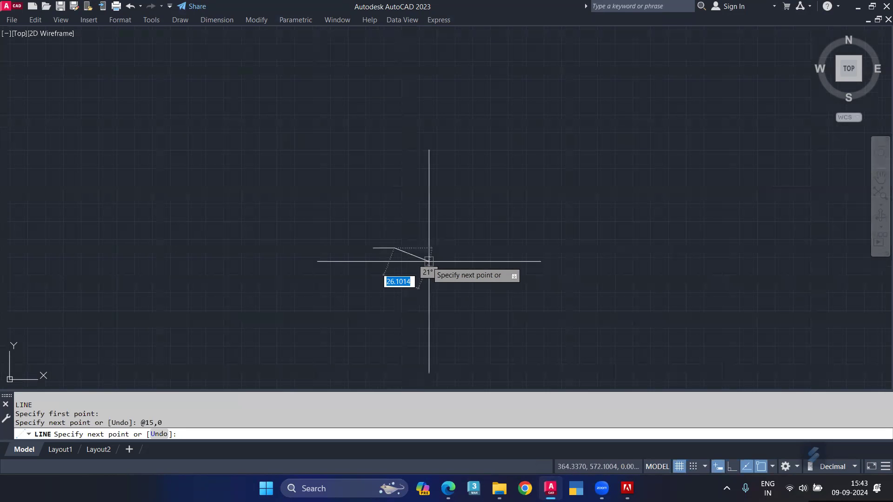
scroll(384, 256, "up", 2)
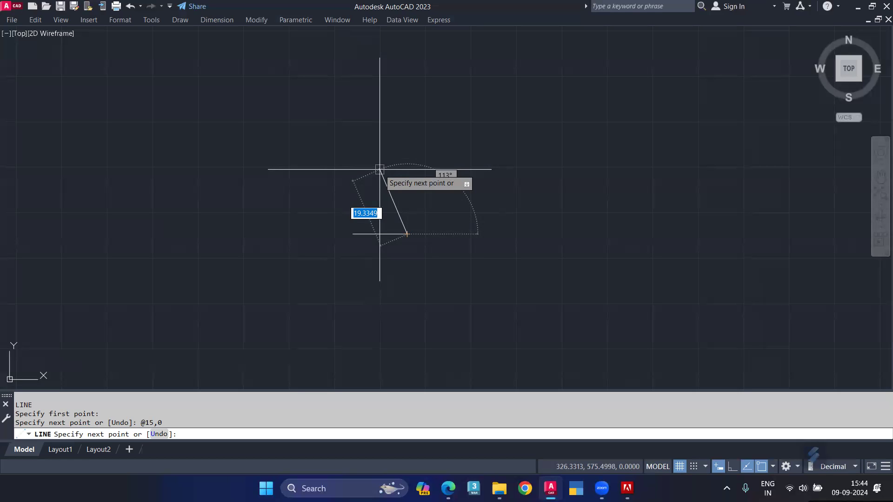
type("15")
key("Tab")
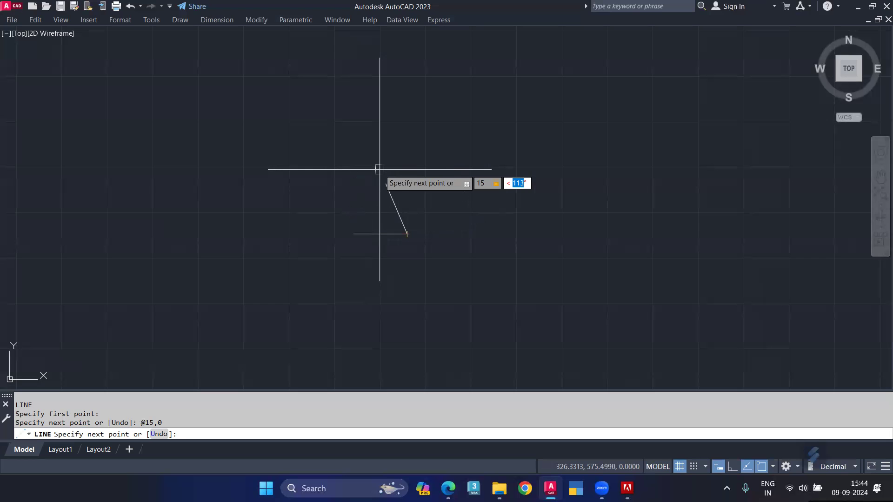
type("113")
key("Return")
type("@15<120")
key("Return")
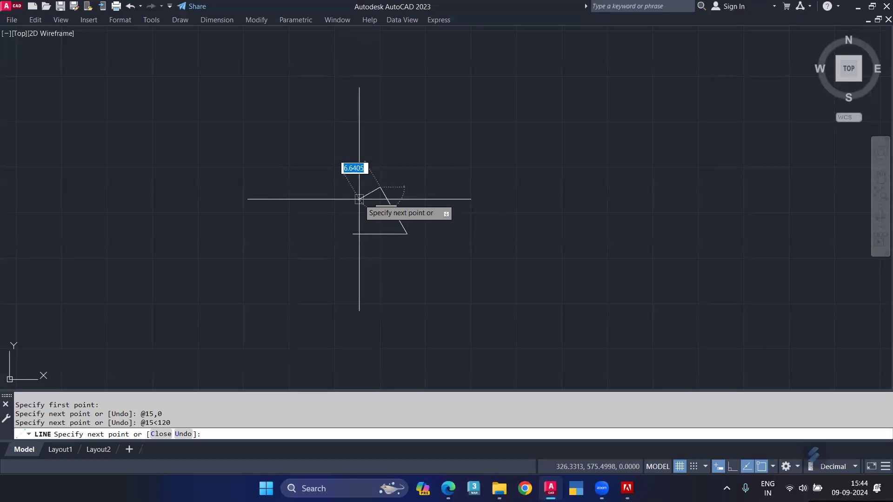
type("c")
key("Return")
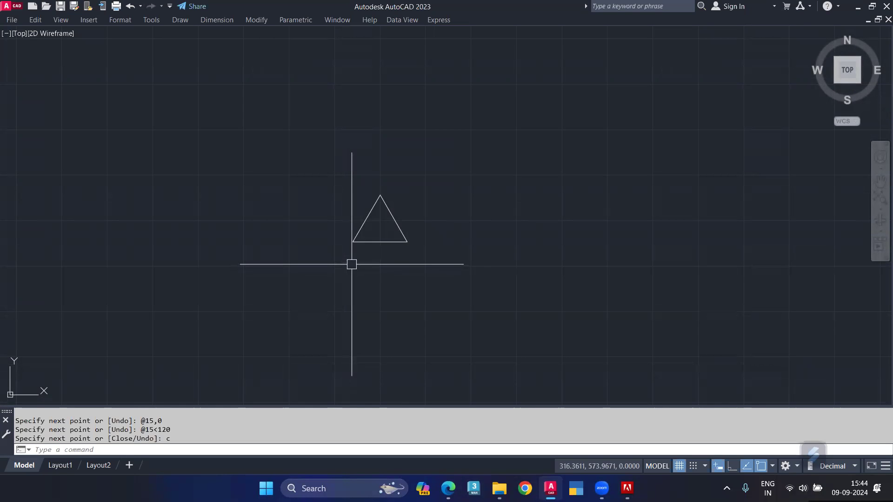
Step: Zoom in on the triangle and type MEA to list the measuring commands
scroll(368, 237, "up", 4)
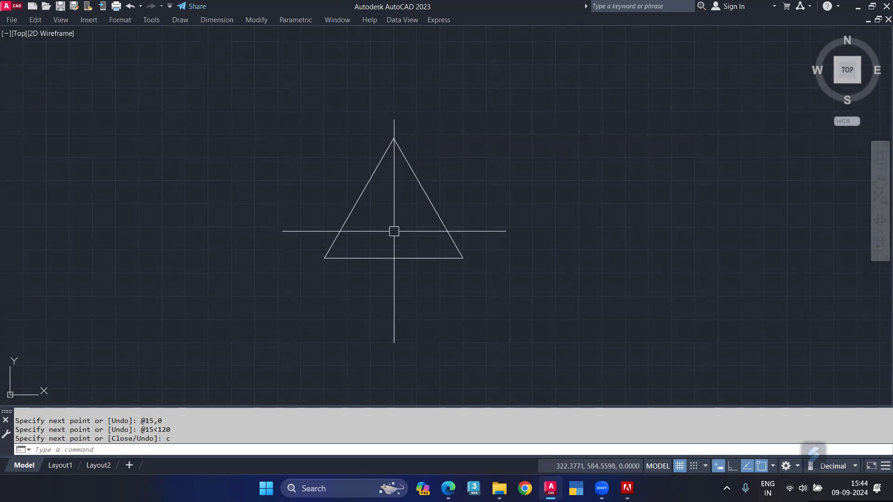
type("M")
type("EA")
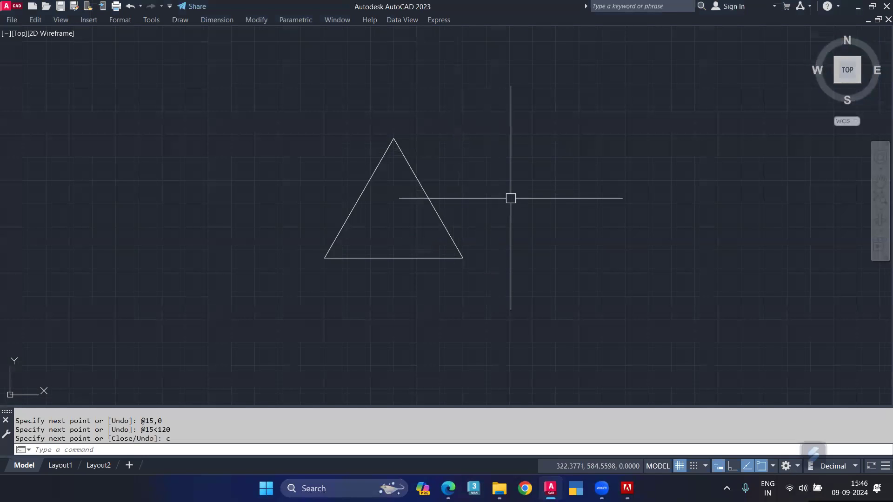
type("MEA")
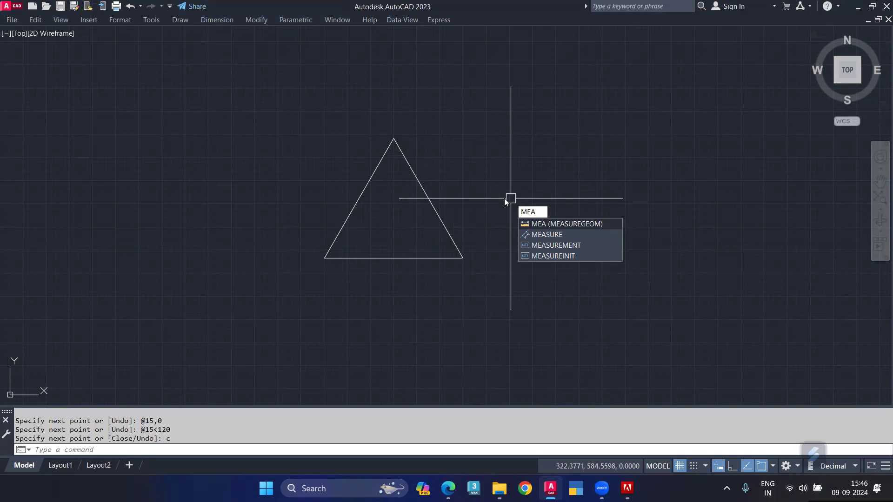
Step: Run MEASUREGEOM on the triangle to confirm 15.0000 sides and 60° angles, then cancel it
left_click(556, 226)
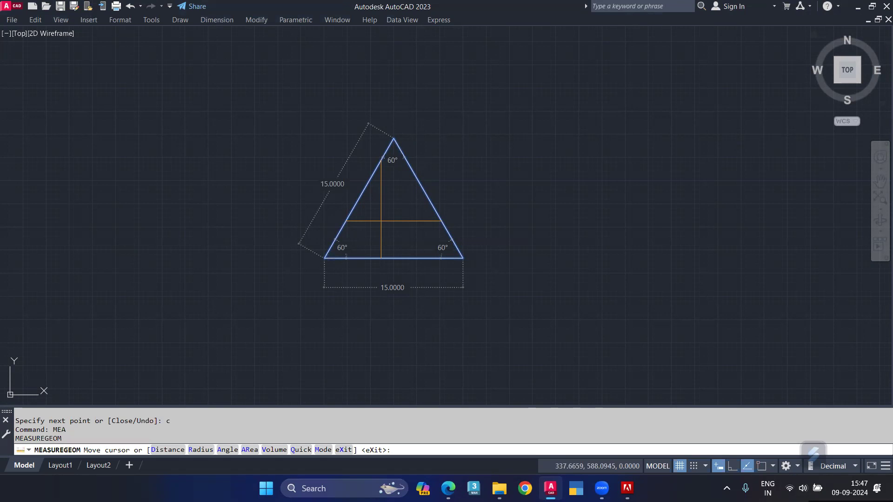
key("Escape")
middle_click_drag(391, 220, 278, 243)
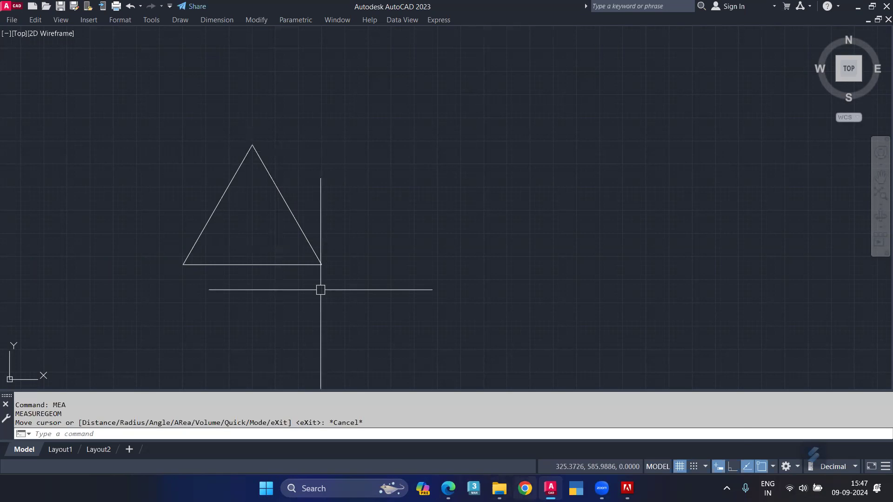
Step: In a new Chrome window, search for polygon shapes images
left_click(306, 346)
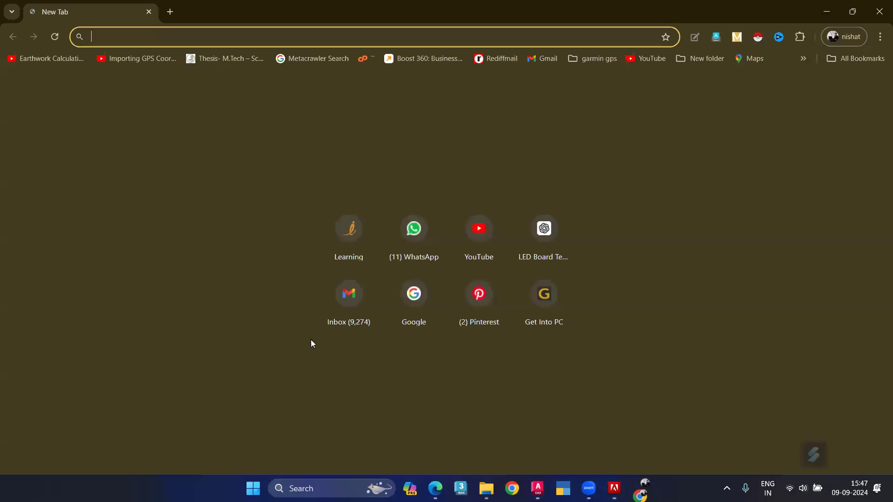
left_click(273, 36)
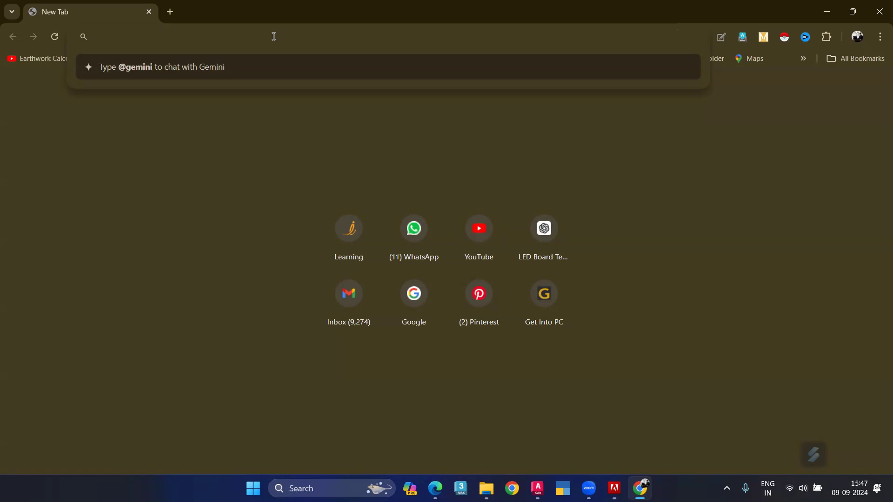
type("poly")
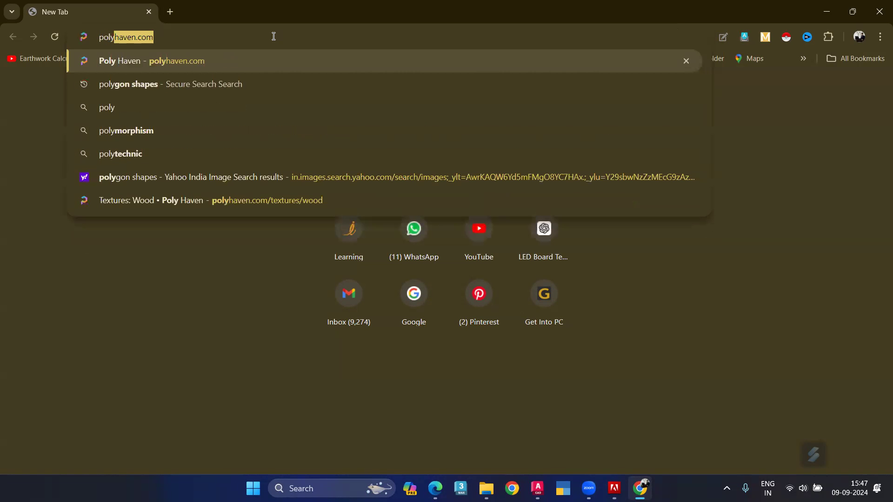
left_click(204, 89)
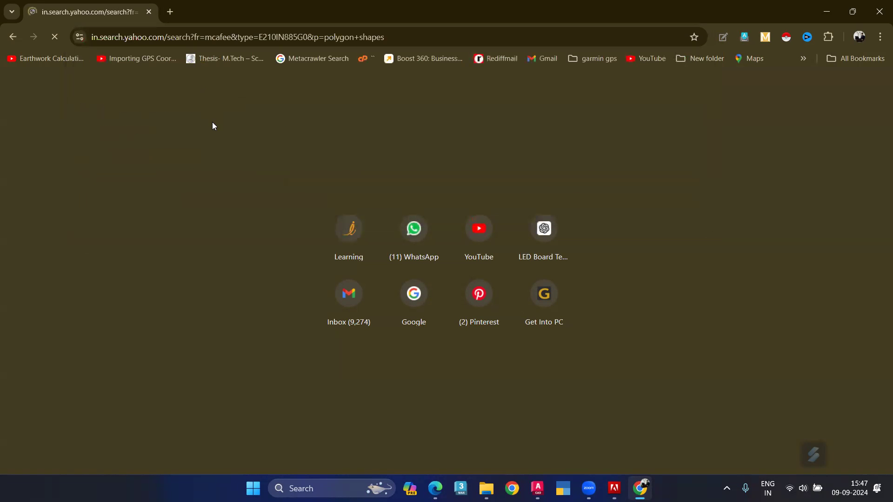
scroll(252, 245, "down", 2)
scroll(209, 210, "up", 2)
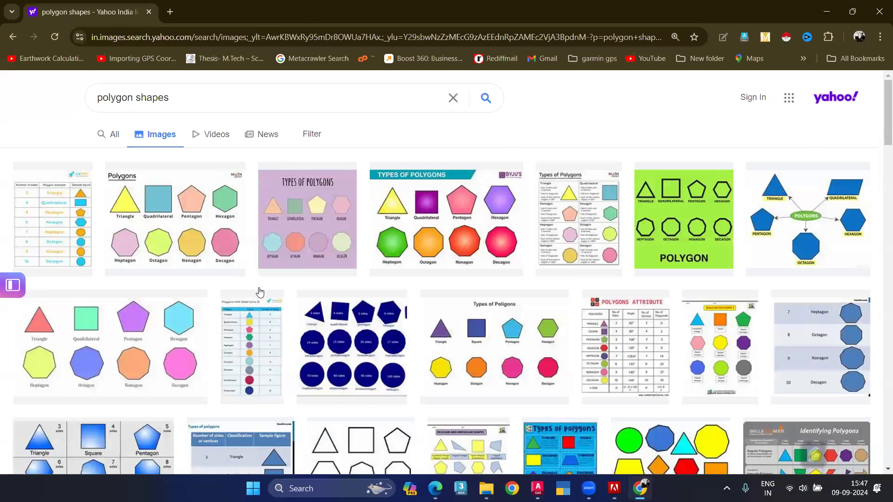
Step: Preview the regular-polygons fact chart, return, and scroll through more polygon results
scroll(240, 302, "down", 2)
scroll(209, 327, "down", 2)
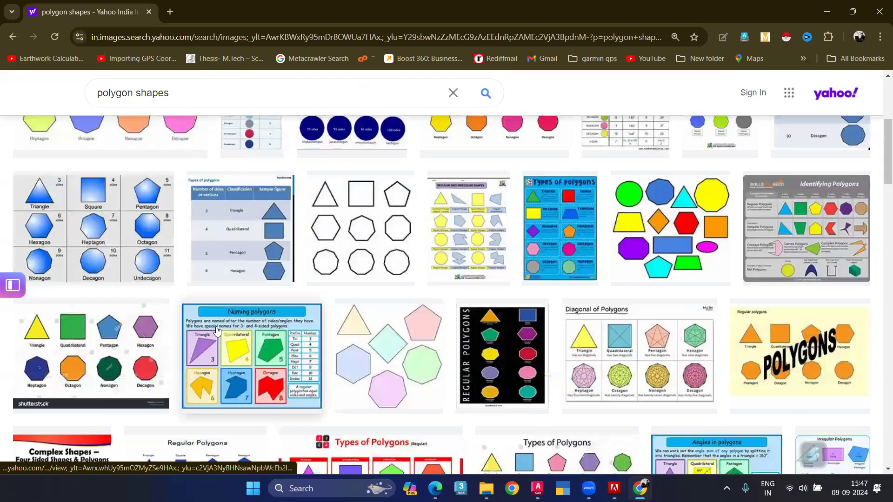
scroll(226, 324, "down", 1)
scroll(227, 324, "down", 1)
scroll(226, 324, "down", 3)
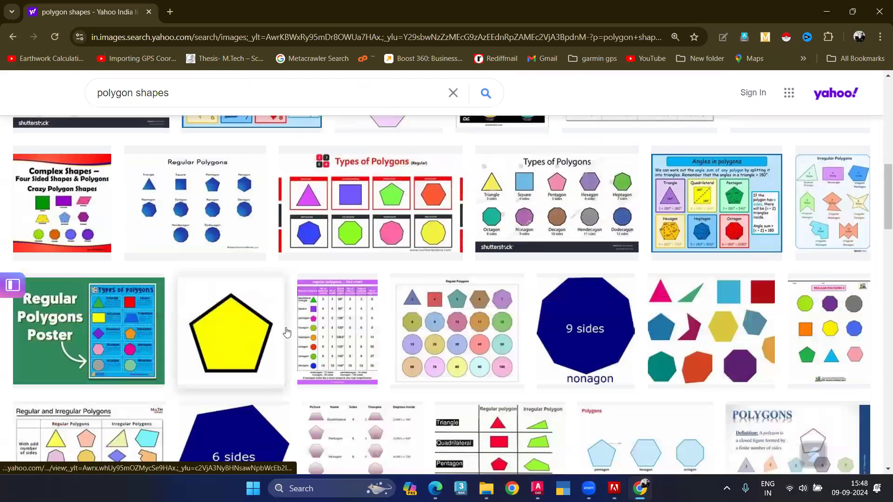
left_click(332, 335)
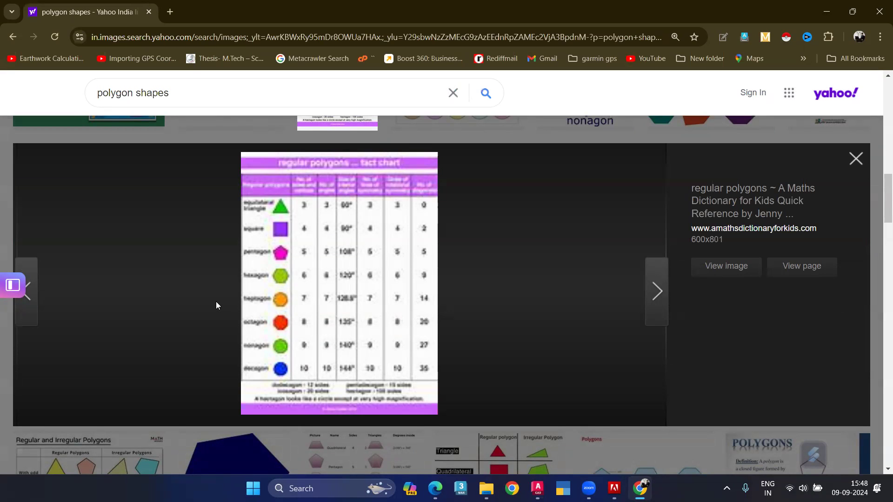
left_click(13, 37)
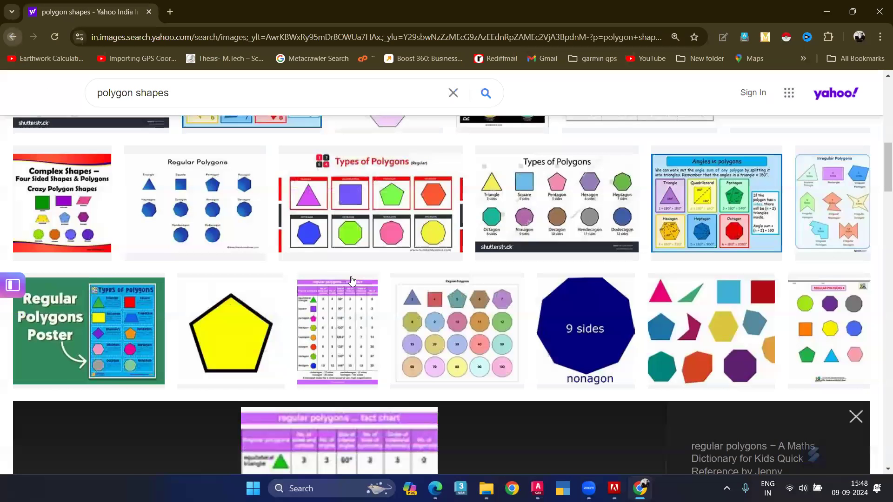
scroll(344, 285, "down", 3)
scroll(340, 289, "down", 2)
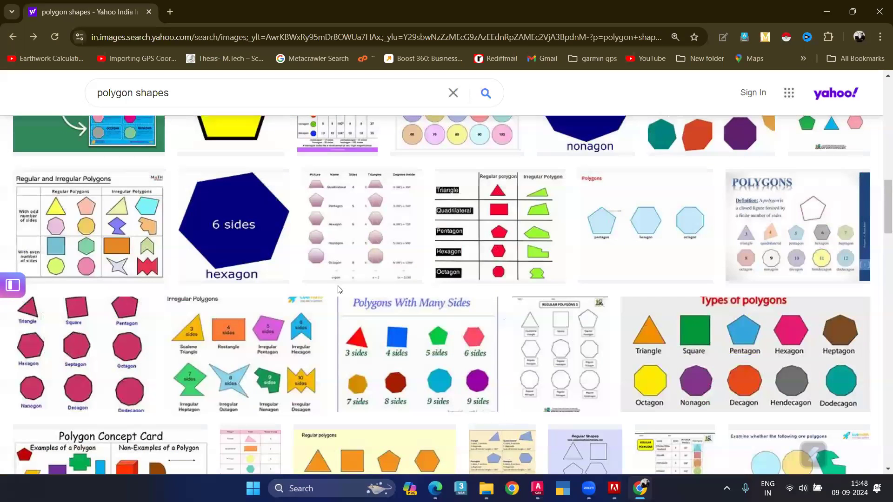
scroll(333, 295, "down", 1)
scroll(328, 300, "down", 2)
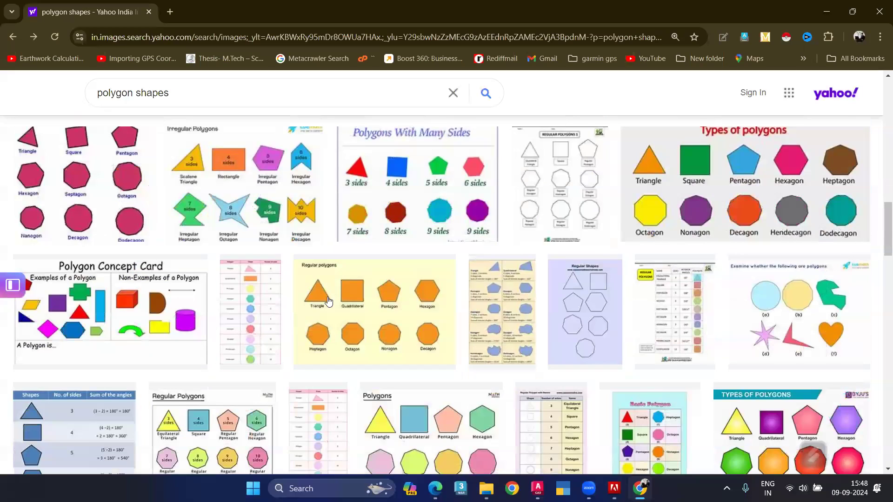
Step: Enlarge the Regular Polygons chart listing interior angles, including the pentagon's 108°
left_click(683, 304)
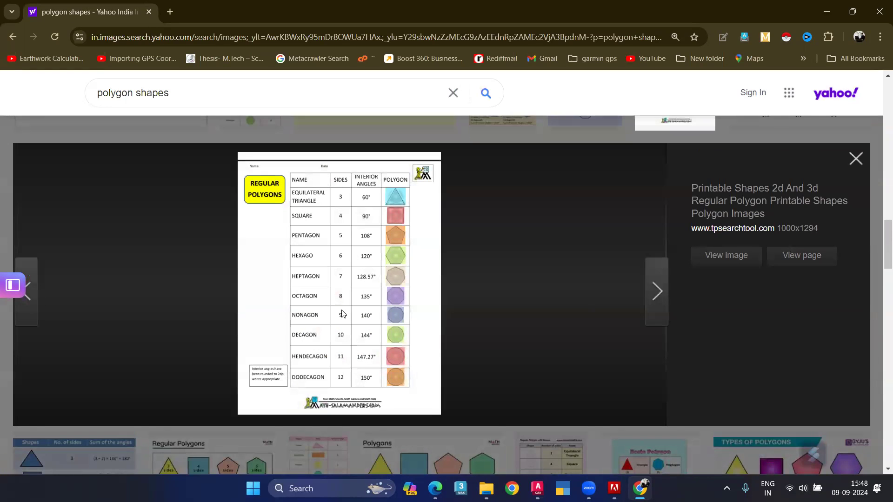
scroll(342, 313, "down", 1)
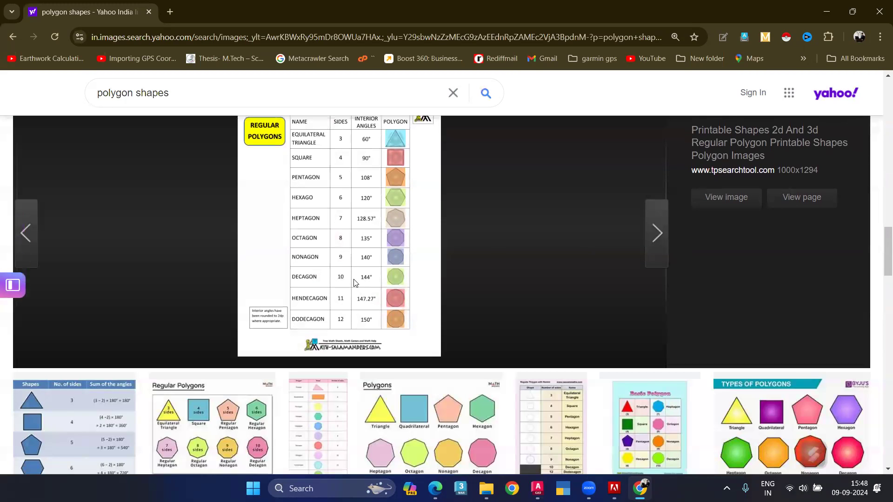
scroll(355, 284, "up", 1)
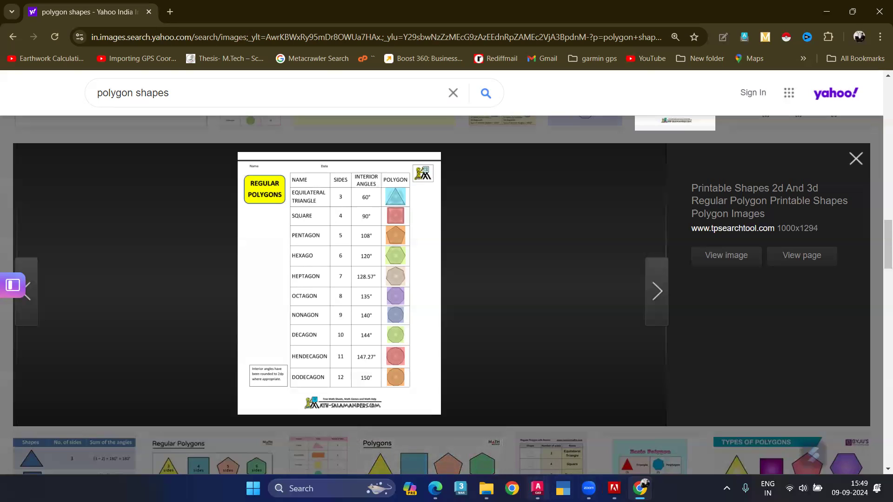
left_click(537, 489)
Step: Start a line beside the triangle and draw the pentagon's first 15-unit side at 0°
middle_click_drag(364, 265, 327, 290)
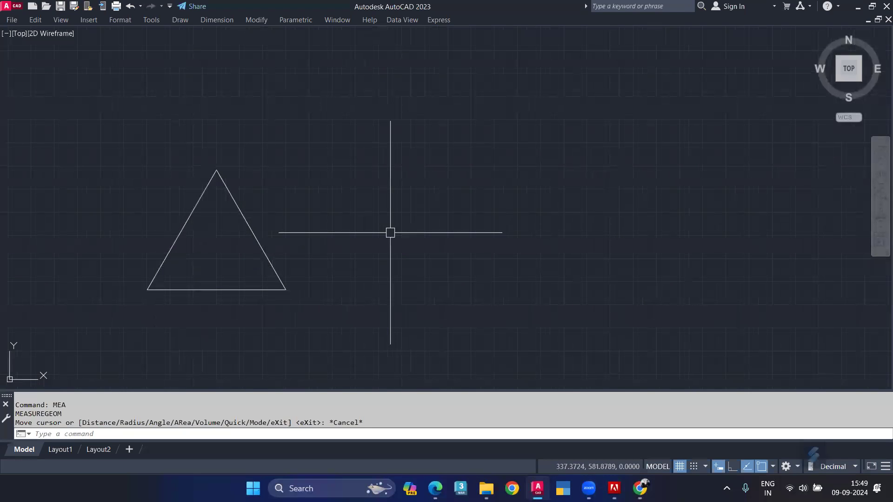
type("po")
key("Escape")
key("Escape")
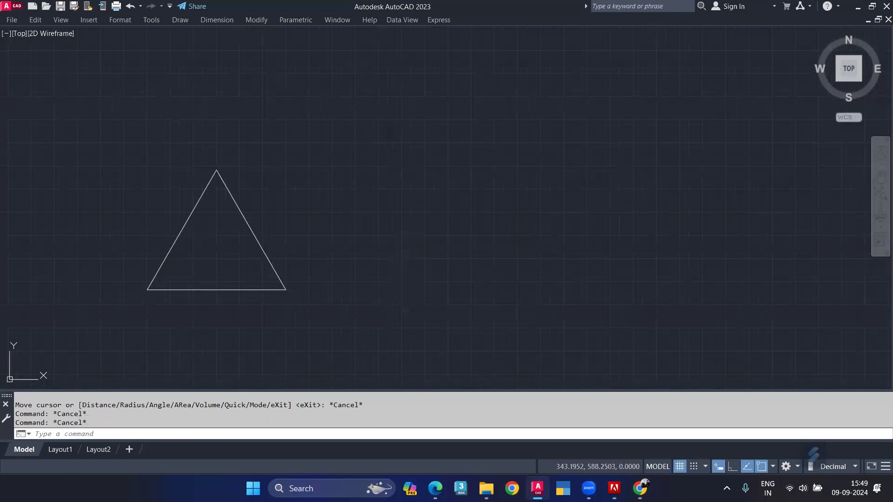
type("l")
key("Return")
left_click(448, 242)
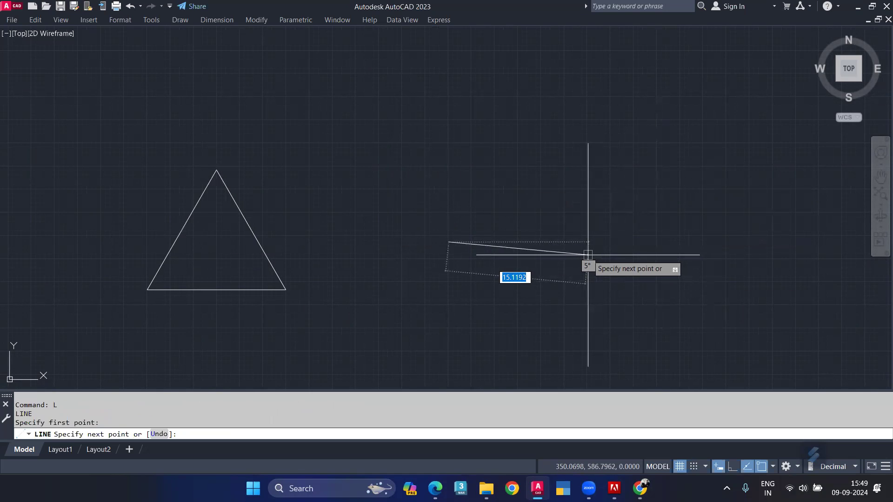
key("F8")
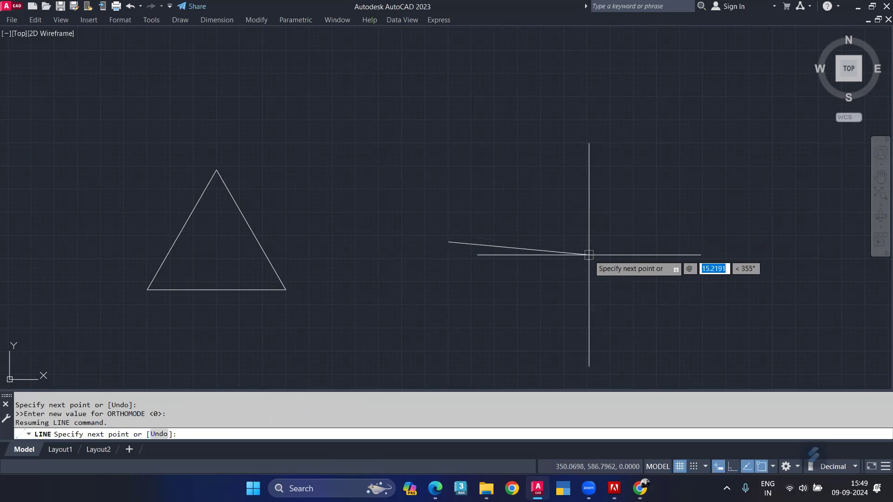
type("15")
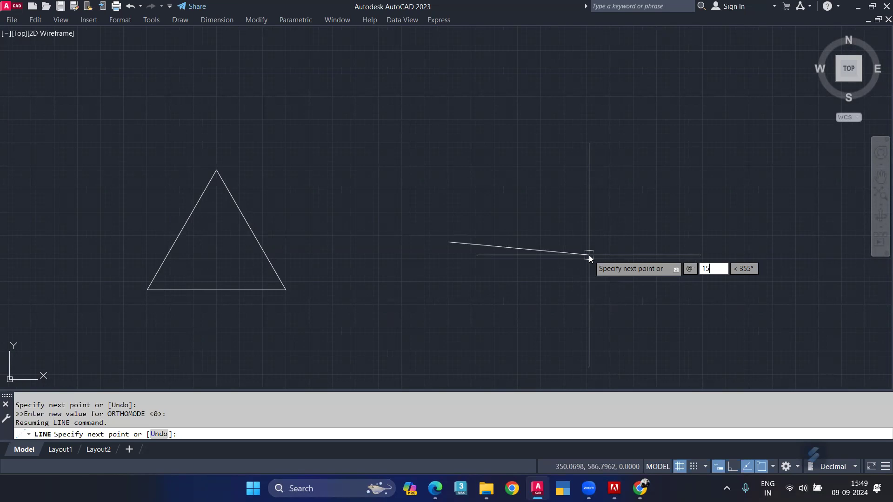
key("Tab")
type("0")
key("Return")
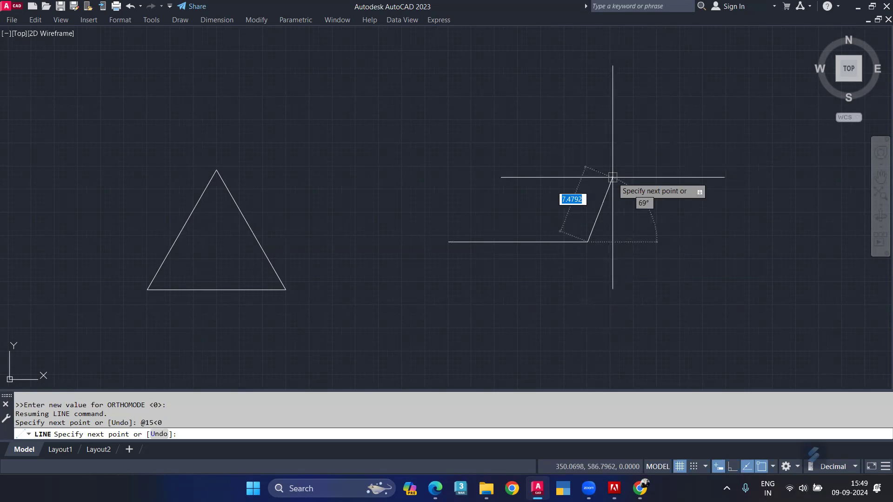
Step: Add the next two 15-unit pentagon sides at 72° and 144°
middle_click_drag(623, 175, 611, 241)
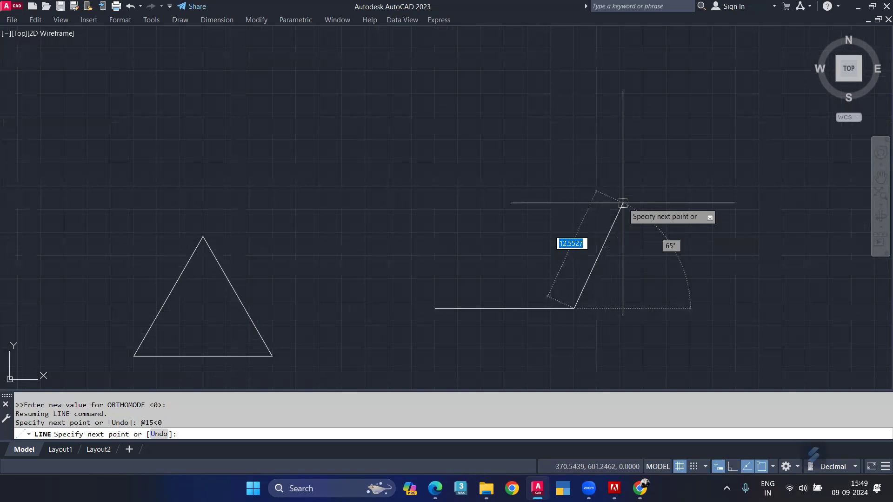
type("15")
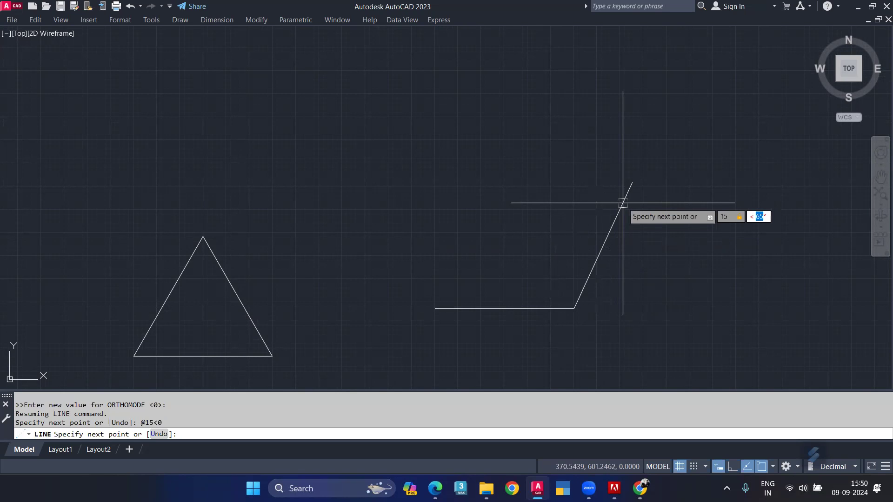
type("72")
key("Return")
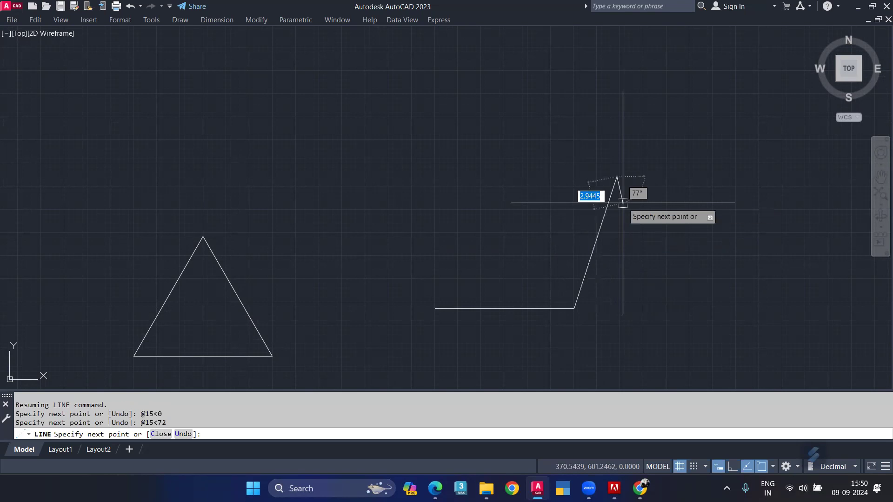
middle_click_drag(493, 132, 538, 207)
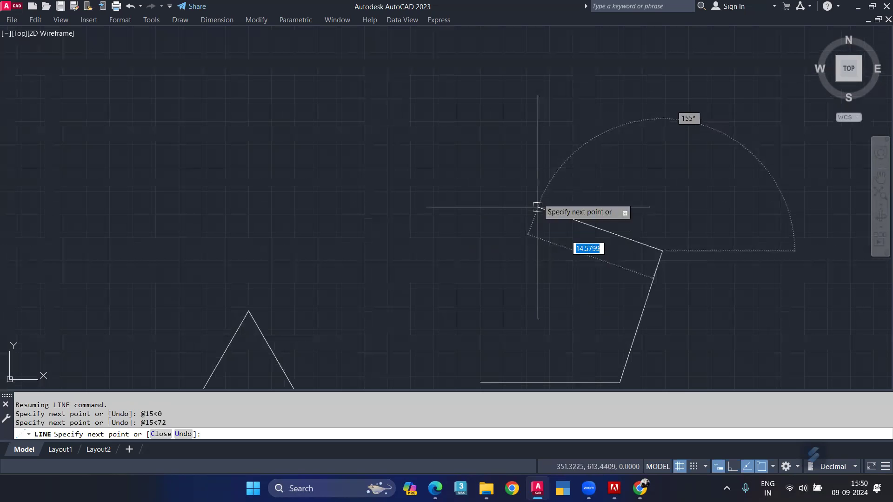
type("15")
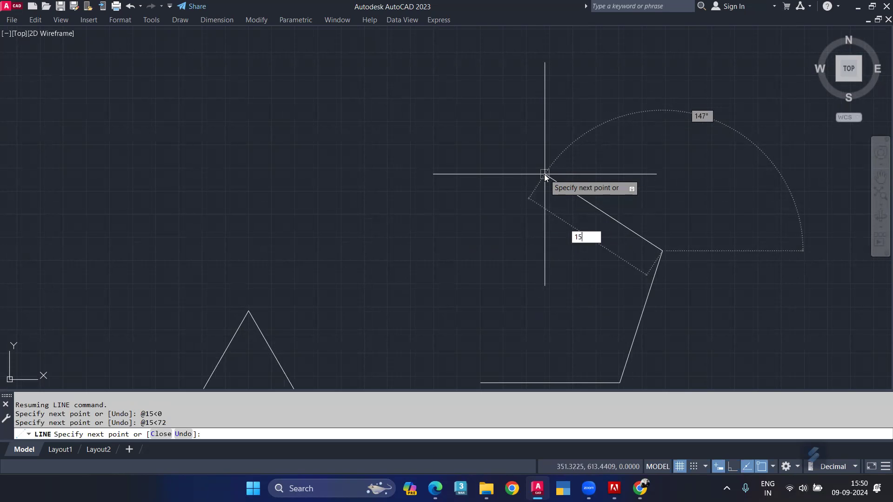
key("Tab")
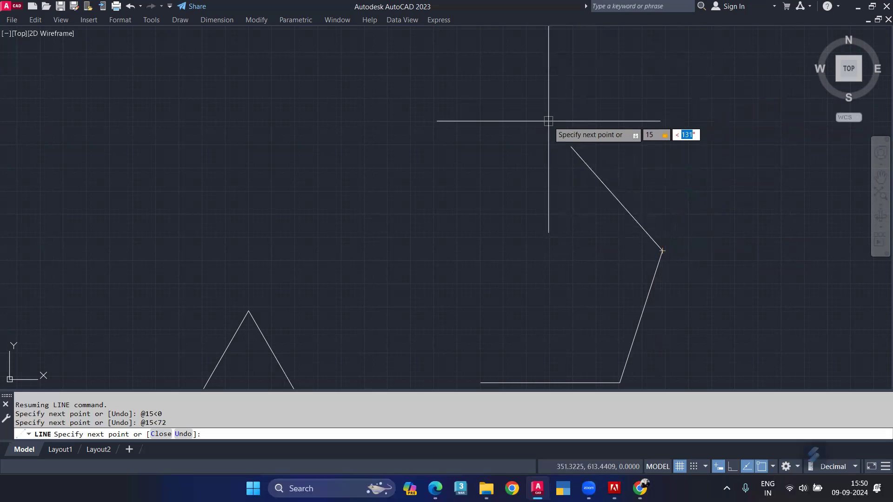
type("144")
key("Return")
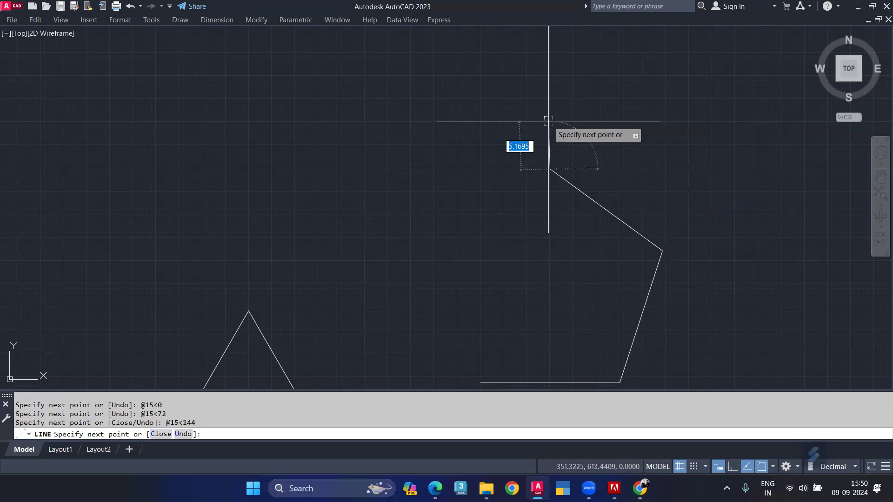
Step: Add the fourth 15-unit side at 216° and close the pentagon
type("15")
key("Tab")
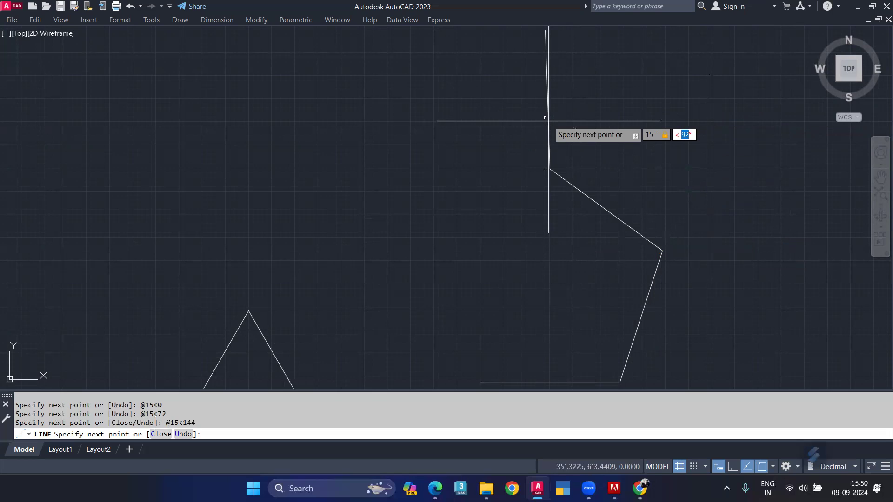
type("21")
type("0")
type("6")
key("Return")
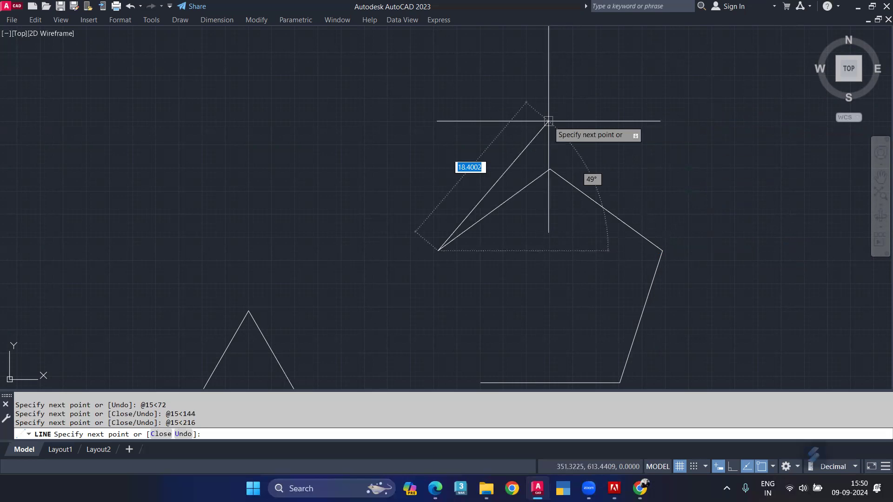
middle_click_drag(517, 308, 513, 250)
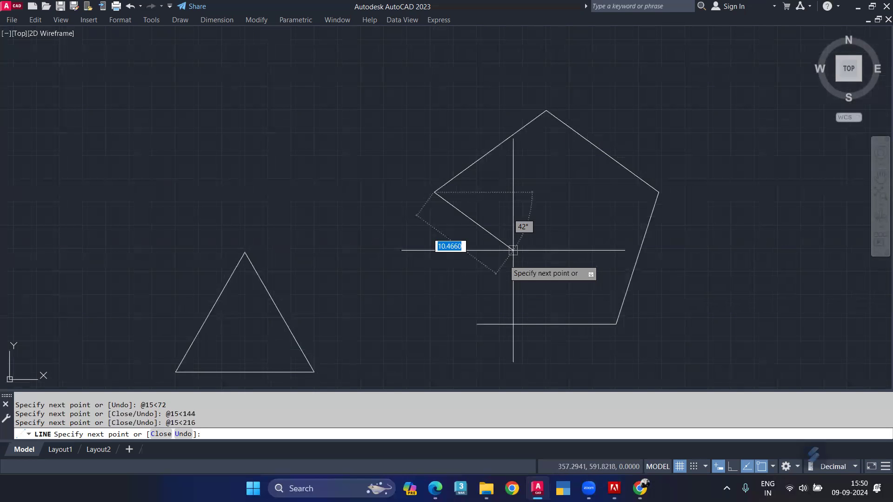
type("c")
key("Return")
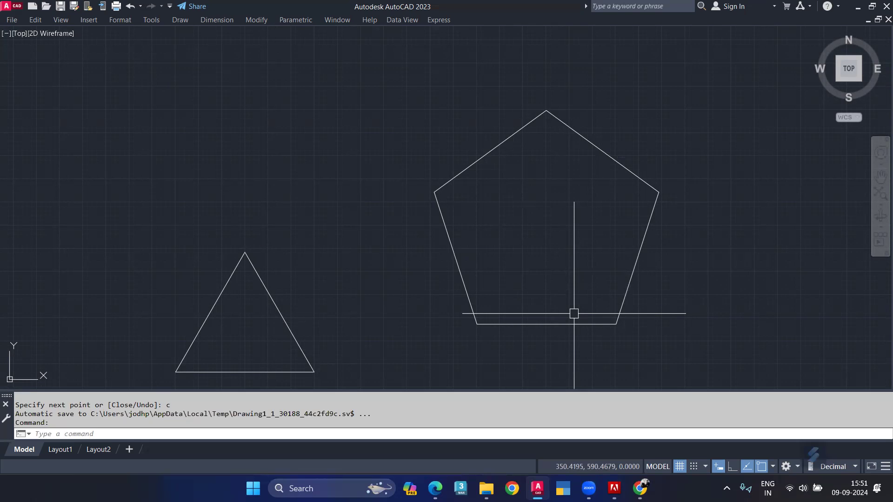
scroll(540, 226, "down", 2)
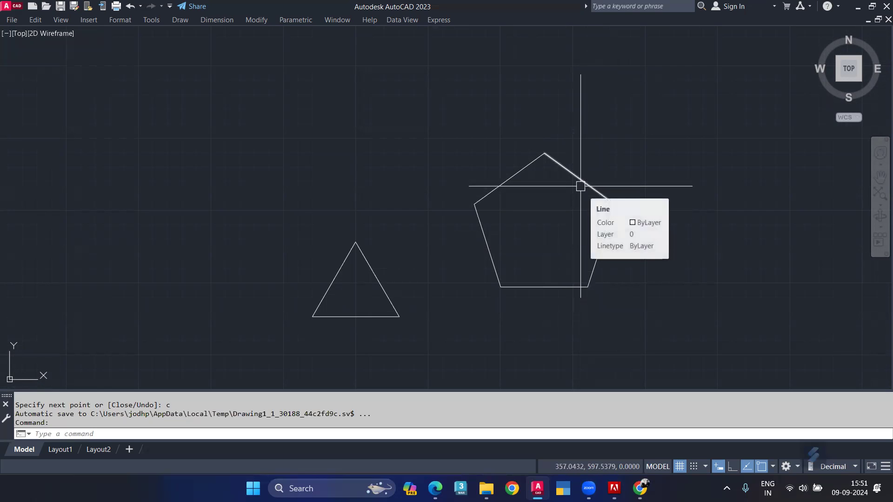
left_click(580, 186)
left_click(512, 179)
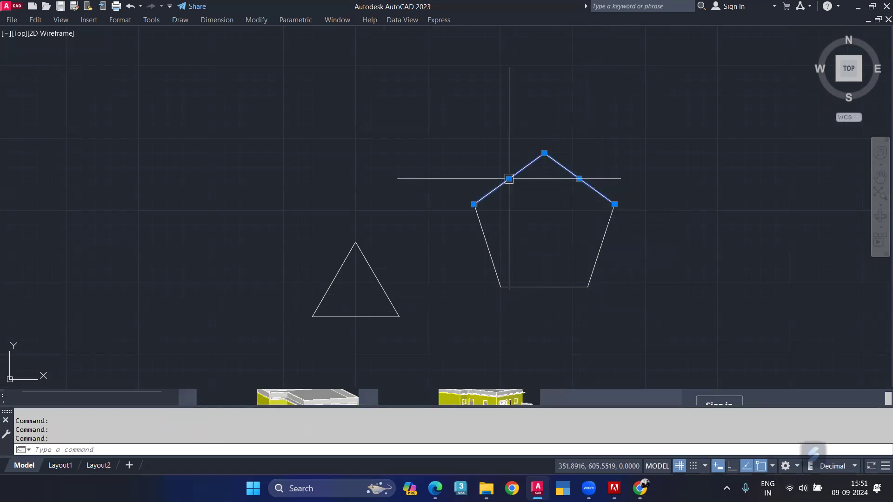
left_click(487, 246)
left_click(534, 296)
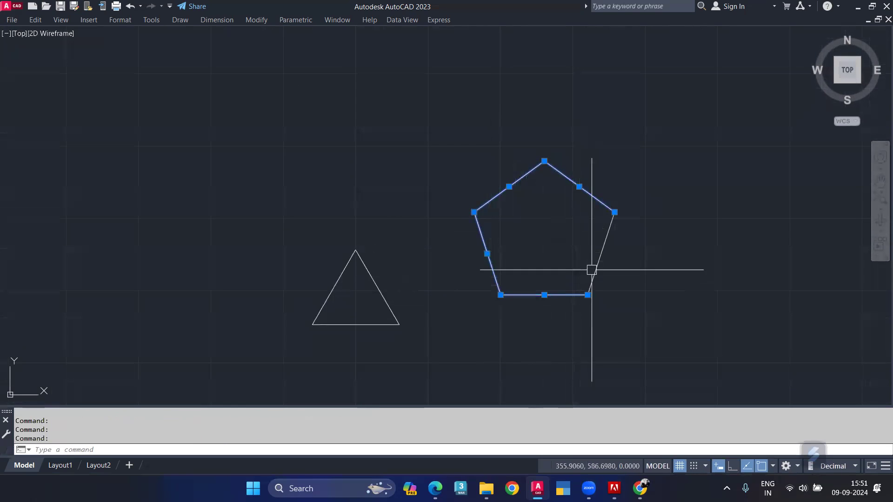
key("Escape")
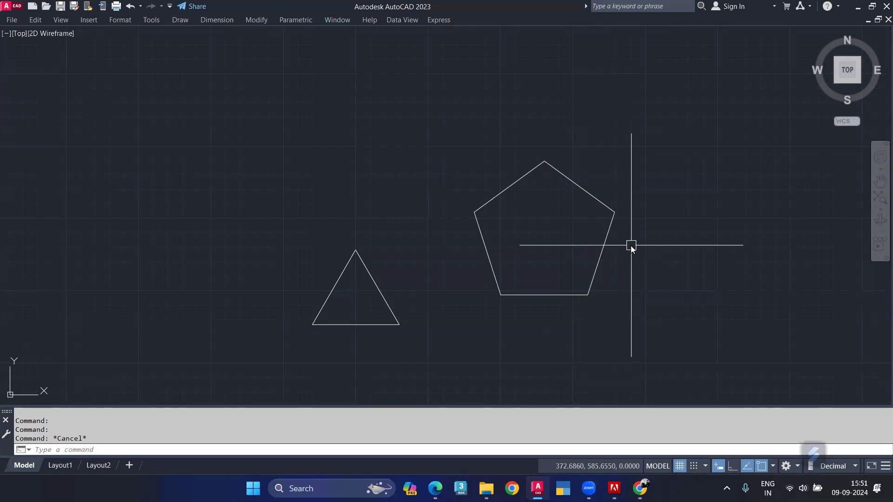
type("PL")
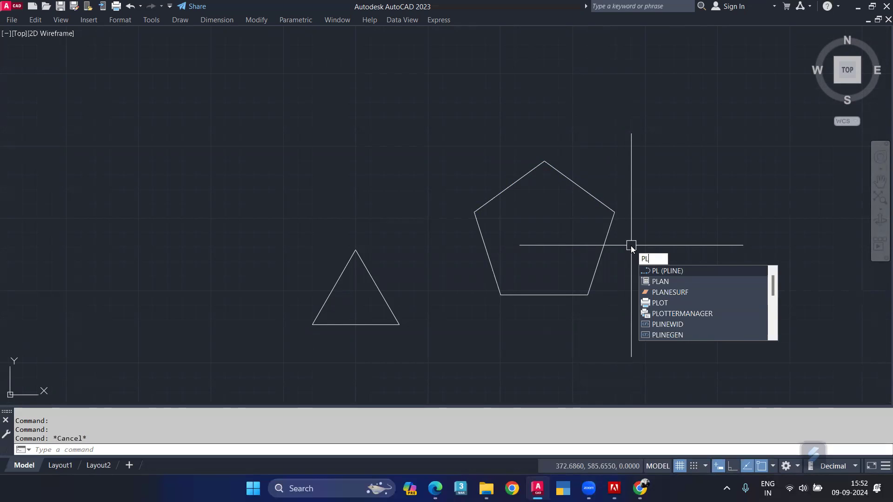
Step: Start a polyline right of the pentagon with Ortho on and draw a 100-unit horizontal side
key("Return")
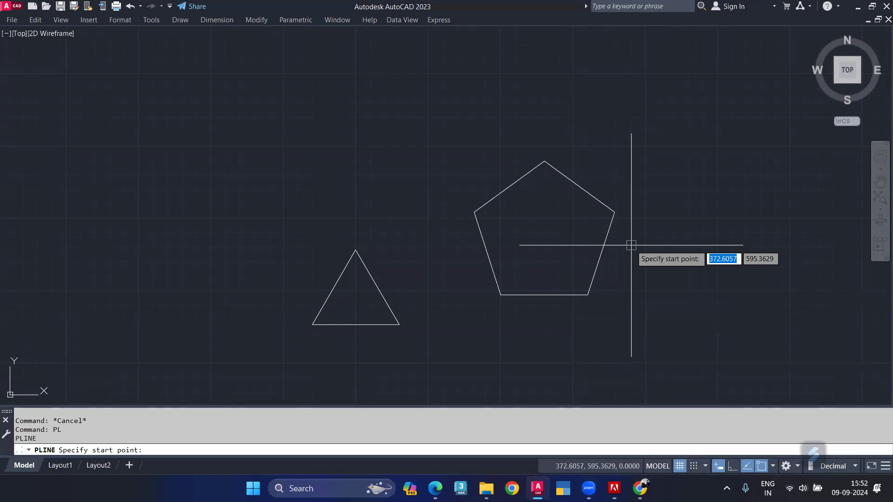
middle_click_drag(702, 241, 467, 297)
left_click(493, 274)
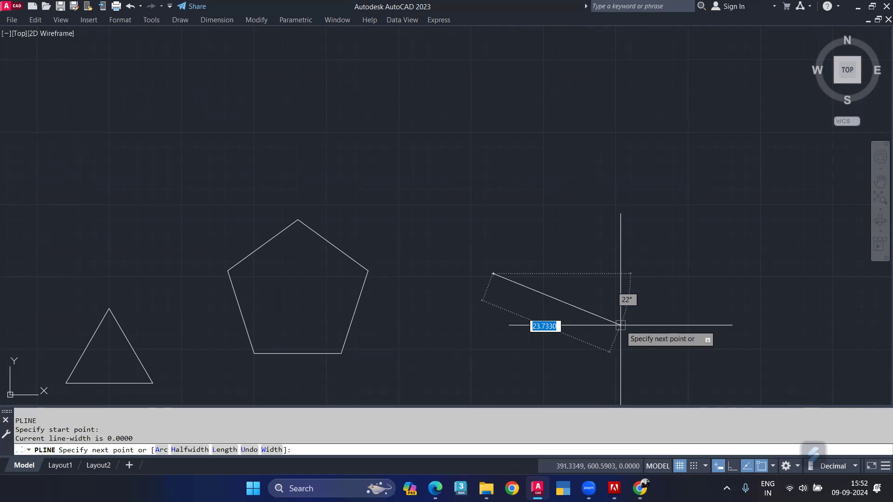
key("F8")
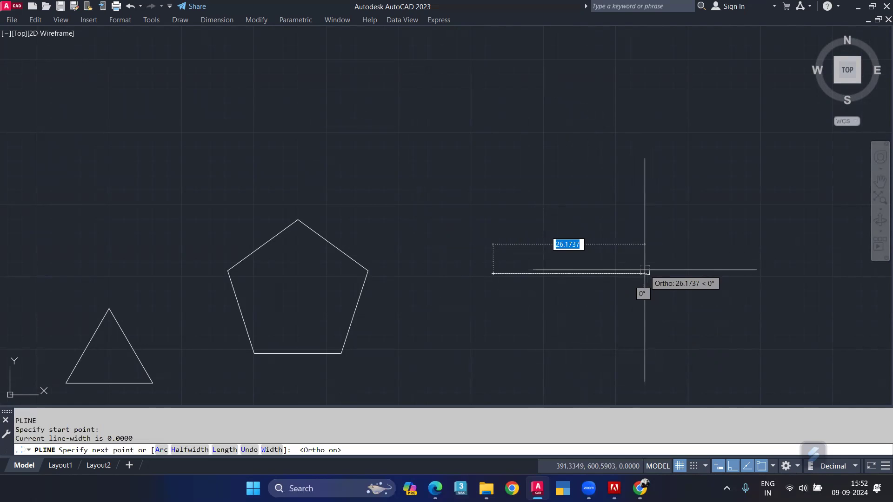
type("100")
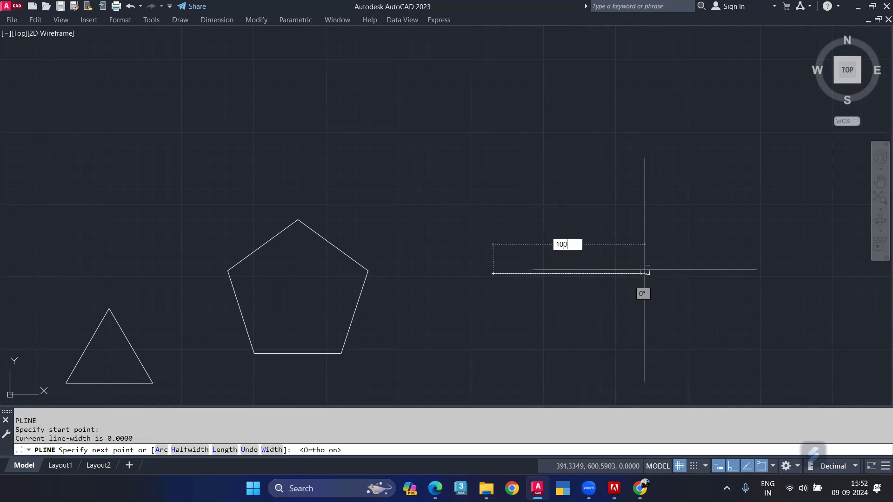
key("Return")
Step: Add a 50-unit side up and 100-unit side left, then close the rectangle
scroll(644, 266, "down", 5)
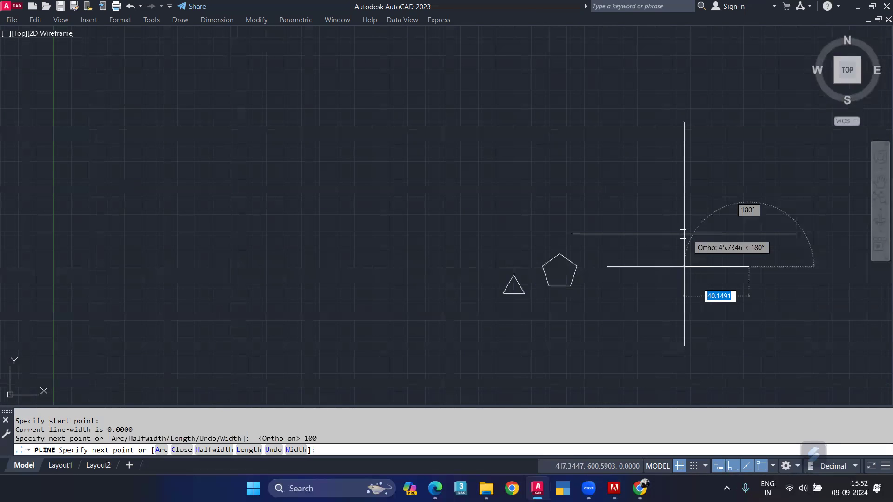
middle_click_drag(684, 234, 521, 229)
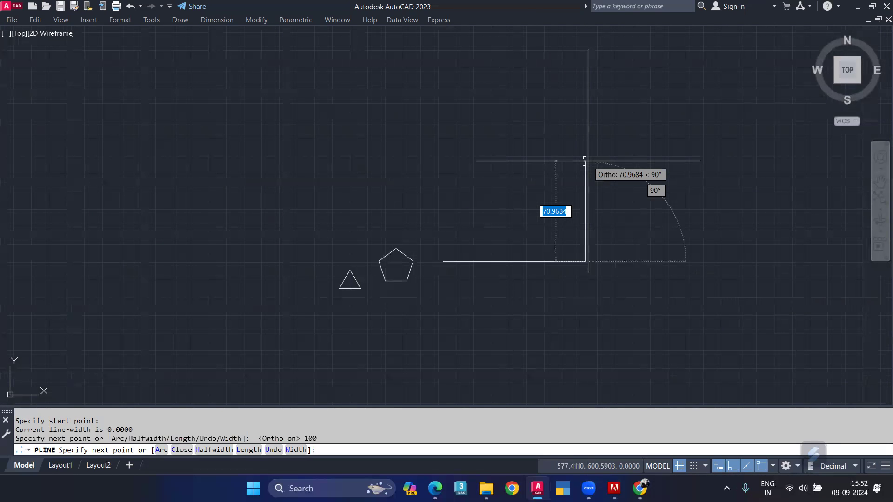
type("50")
key("Return")
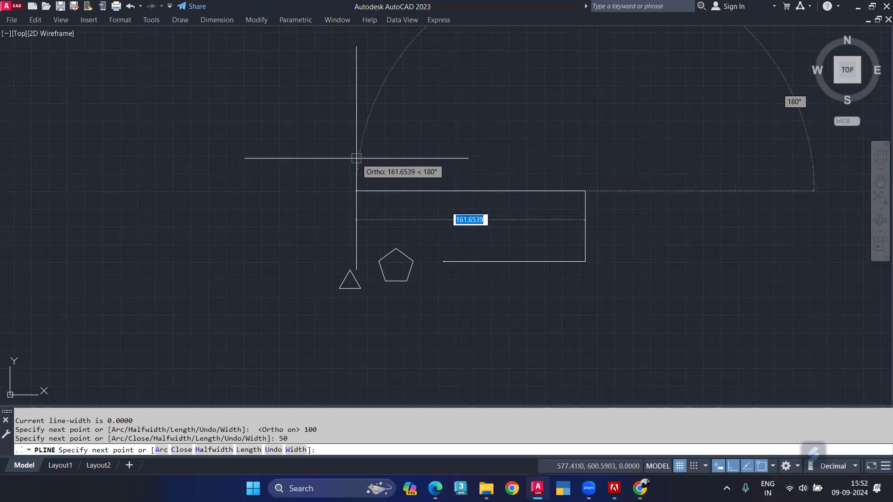
type("100")
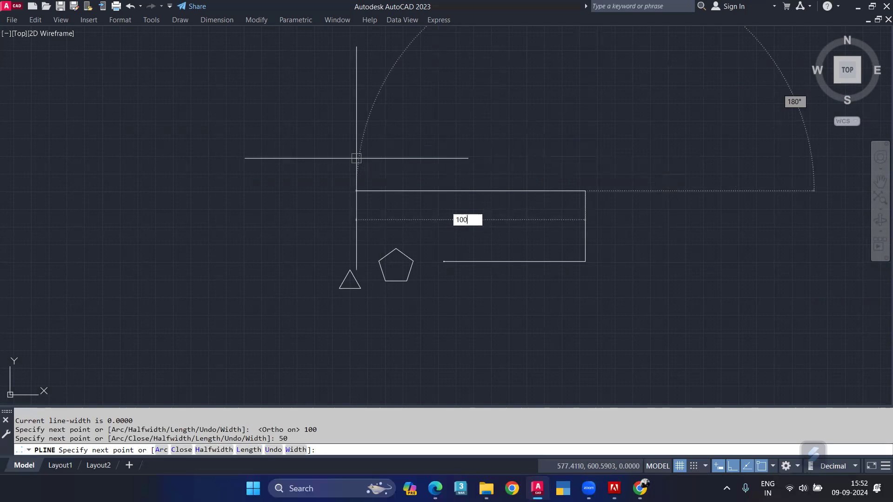
key("Return")
type("c")
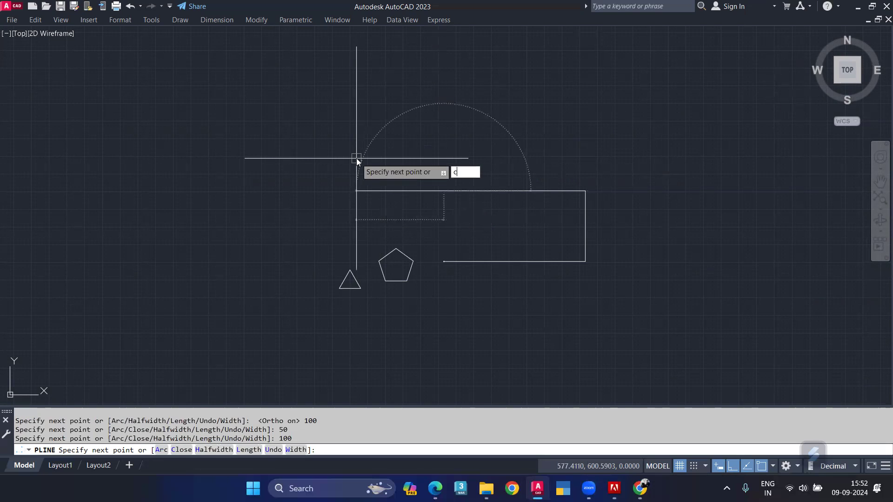
key("Return")
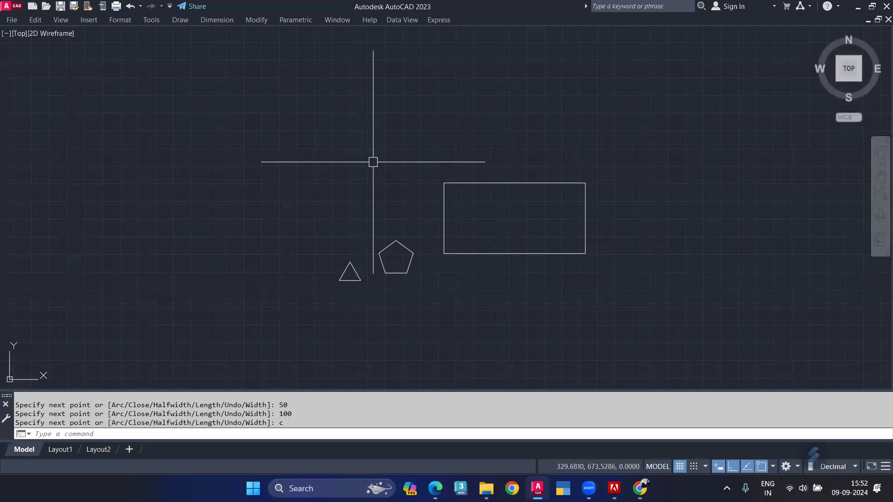
left_click(474, 185)
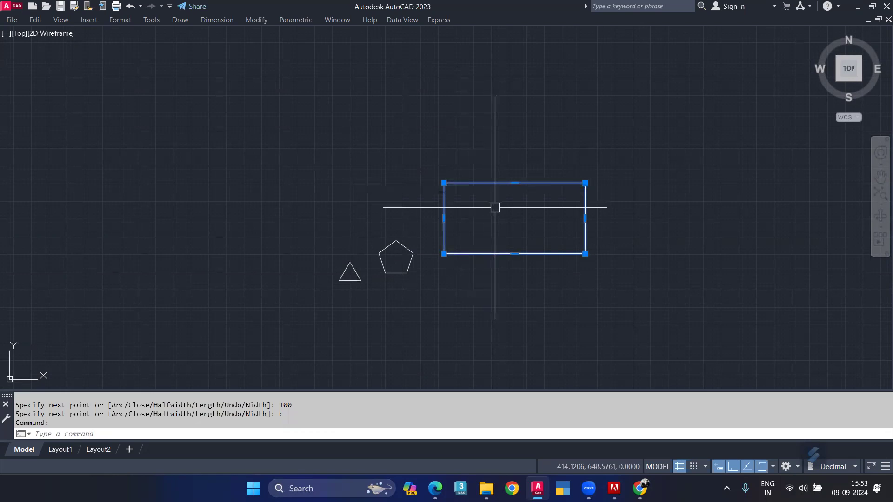
Step: JOIN the pentagon's upper-right, bottom, upper-left and lower-left edges into one polyline
key("Escape")
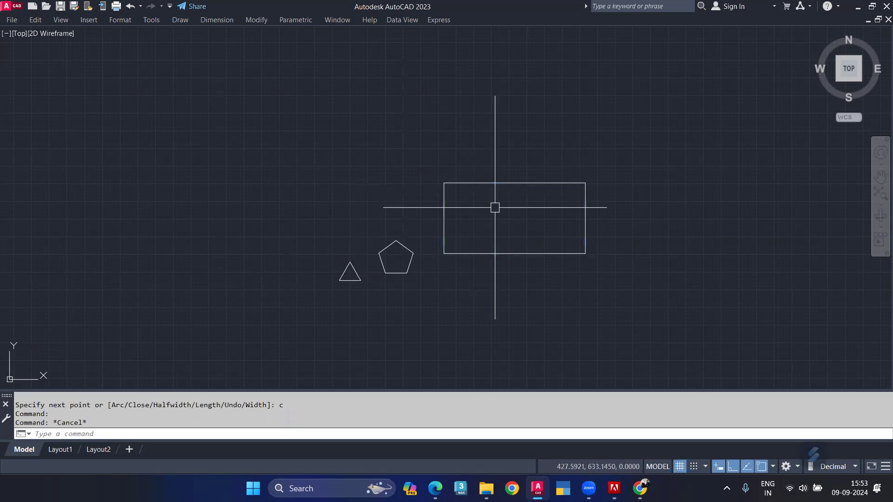
left_click(408, 251)
key("Escape")
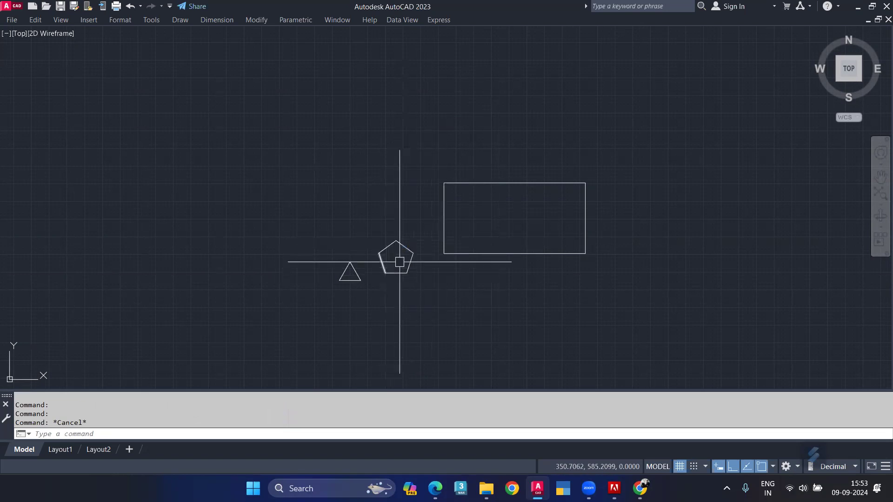
scroll(394, 264, "up", 4)
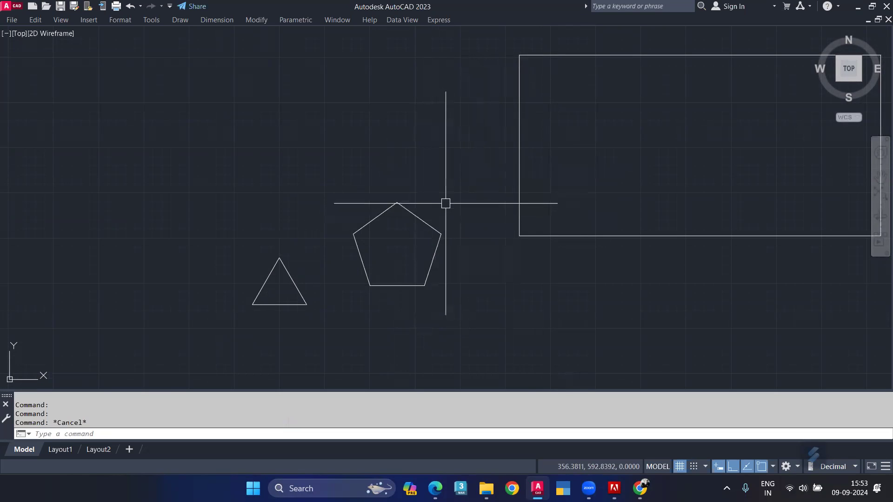
type("J")
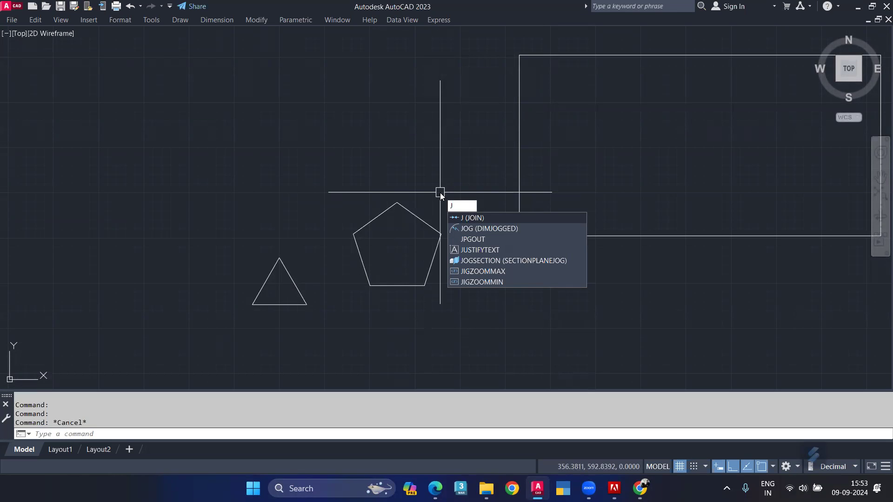
key("Return")
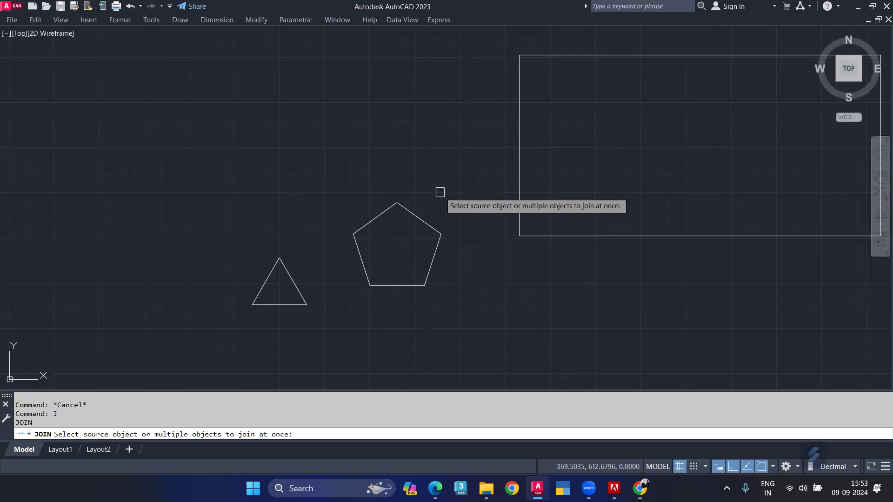
left_click(416, 214)
left_click(389, 281)
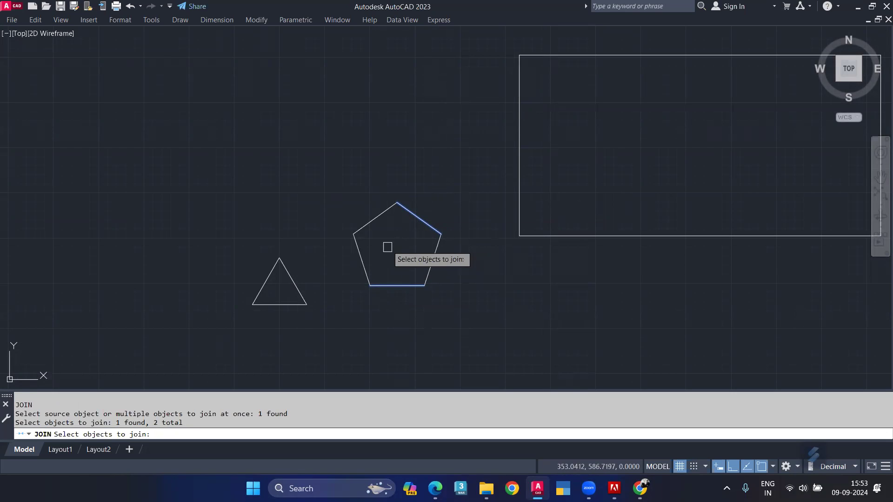
left_click(378, 217)
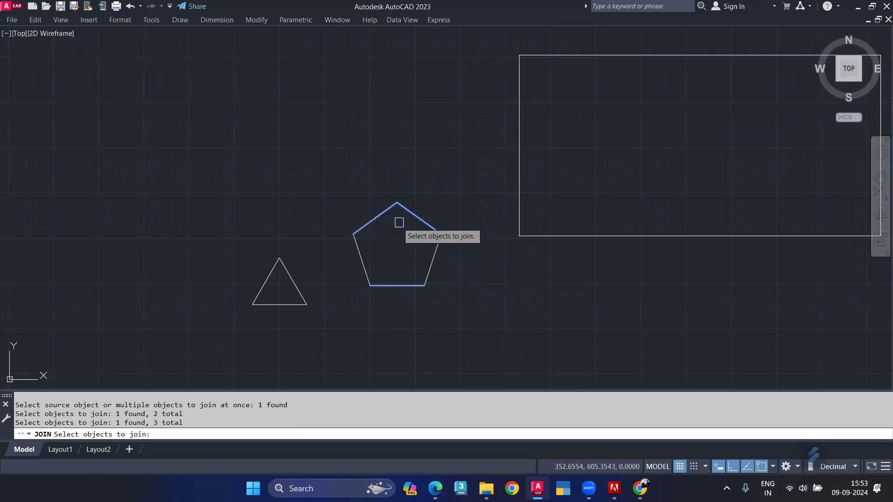
left_click(364, 271)
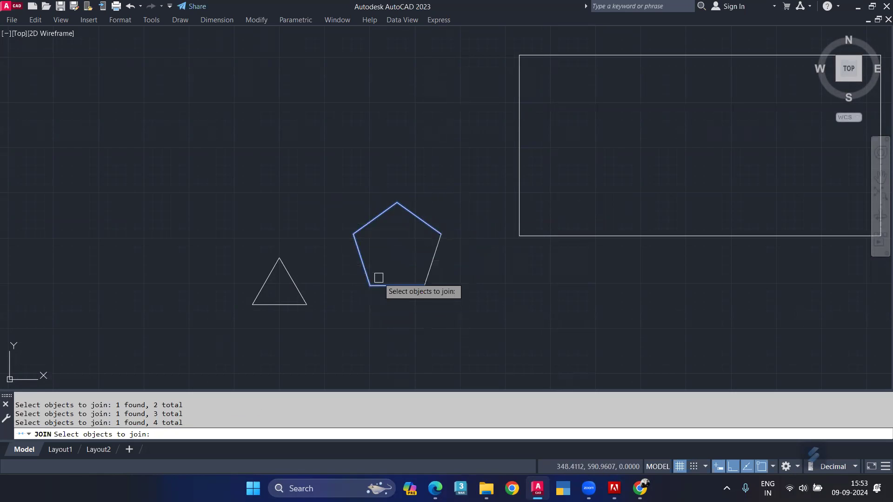
key("Return")
left_click(367, 225)
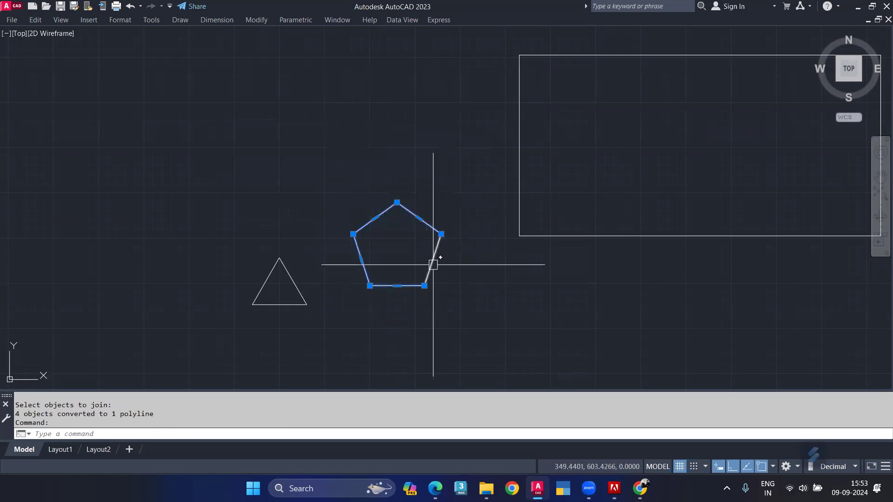
Step: Attempt several selection windows around the pentagon and its loose edge
left_click(454, 166)
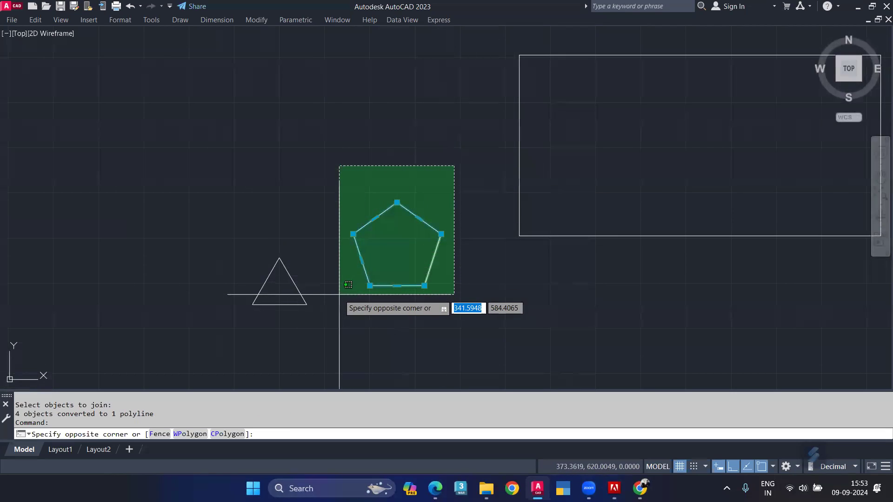
key("Escape")
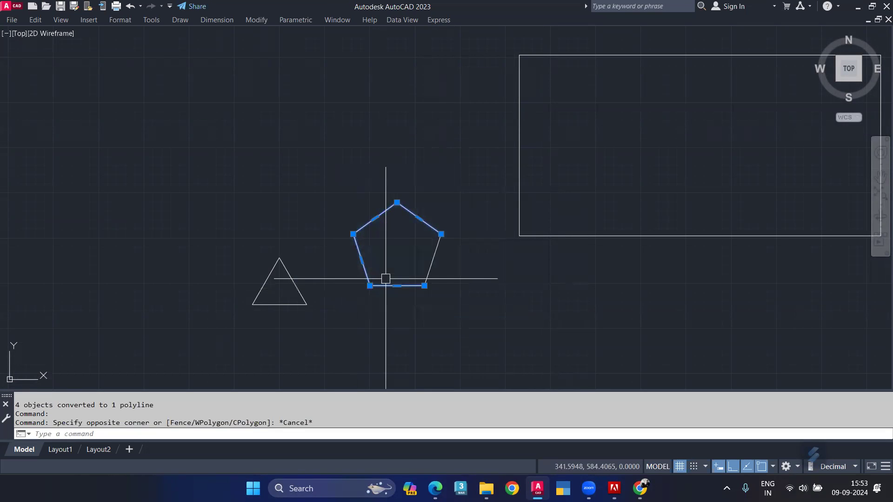
key("Escape")
scroll(425, 214, "up", 2)
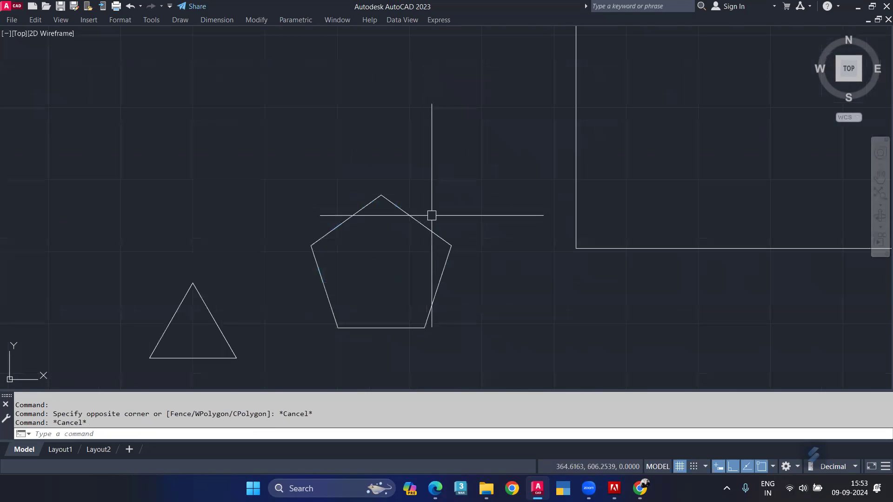
left_click(477, 171)
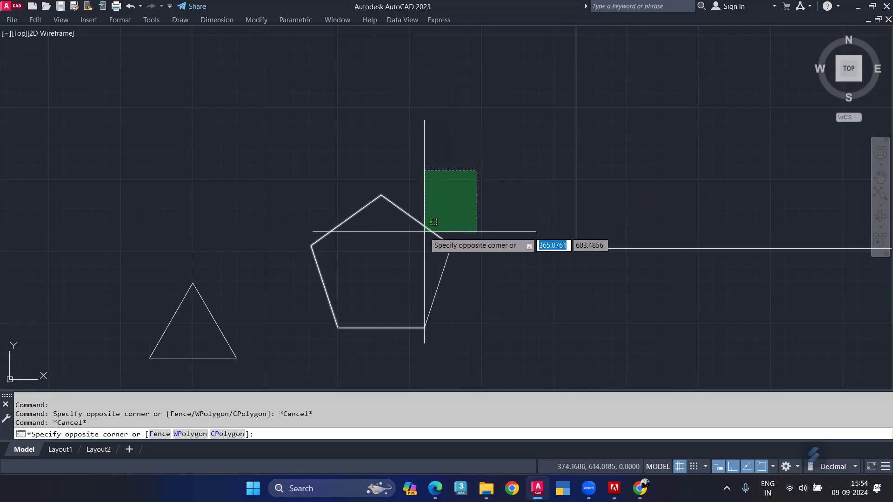
left_click(424, 231)
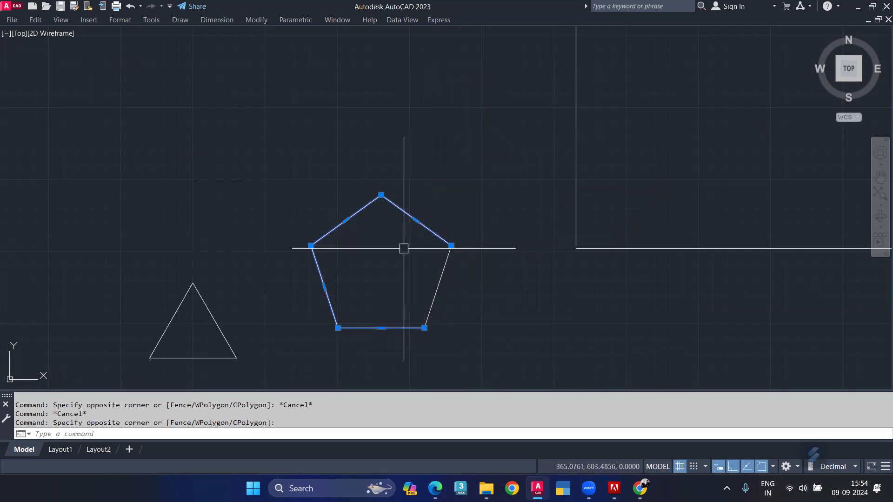
key("Escape")
left_click(221, 138)
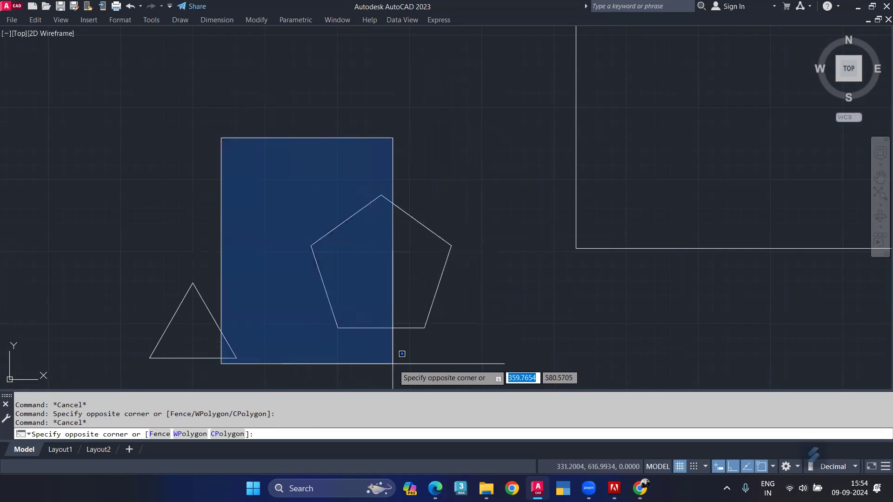
left_click(393, 363)
left_click(281, 146)
left_click(407, 343)
left_click(242, 133)
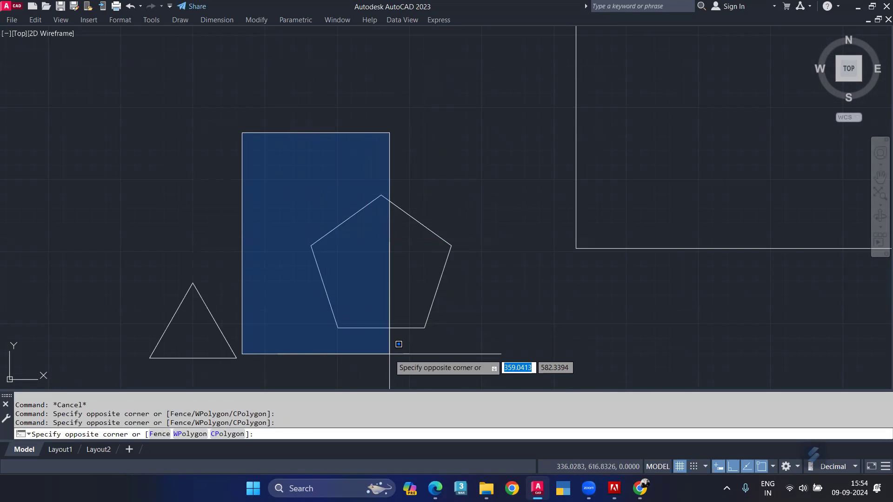
left_click(398, 344)
left_click(250, 116)
left_click(386, 350)
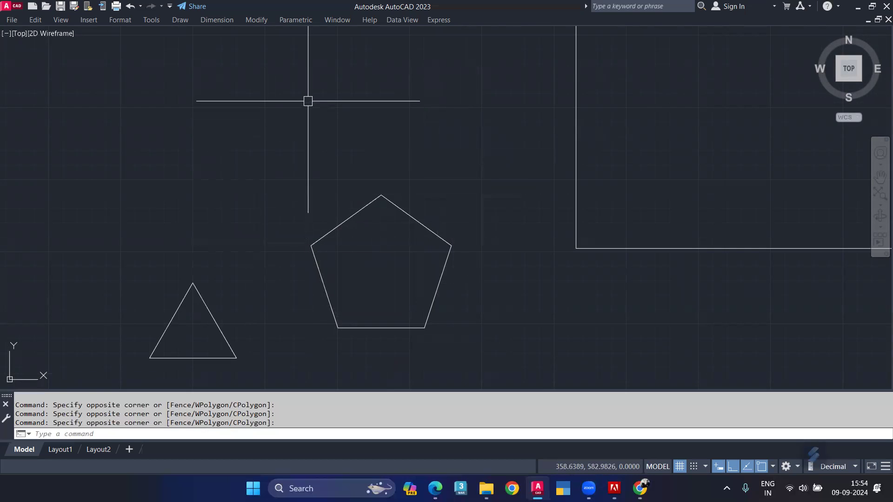
Step: Window-select the whole pentagon and JOIN its last edge into the polyline
left_click(275, 123)
left_click(454, 351)
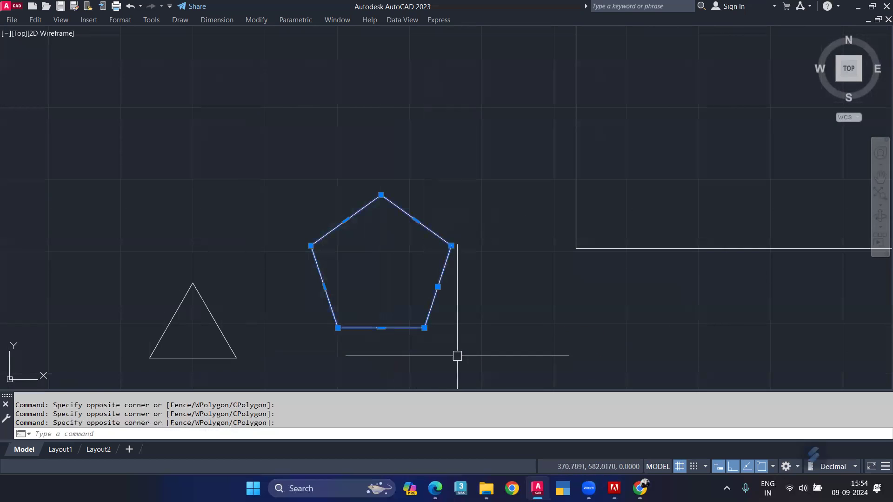
type("j")
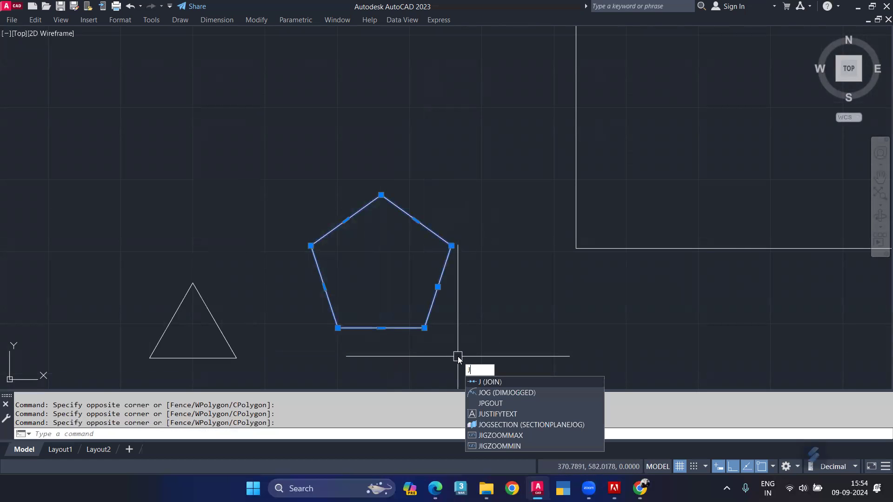
key("Return")
left_click(431, 307)
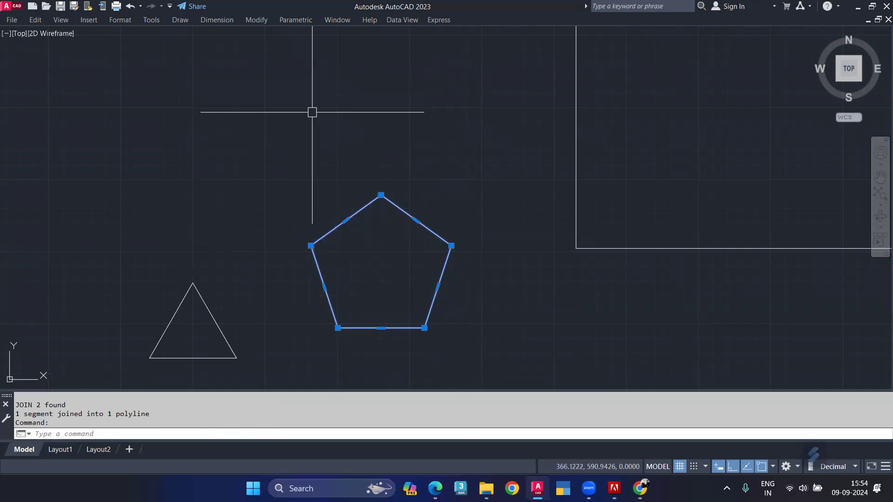
middle_click_drag(359, 299, 371, 248)
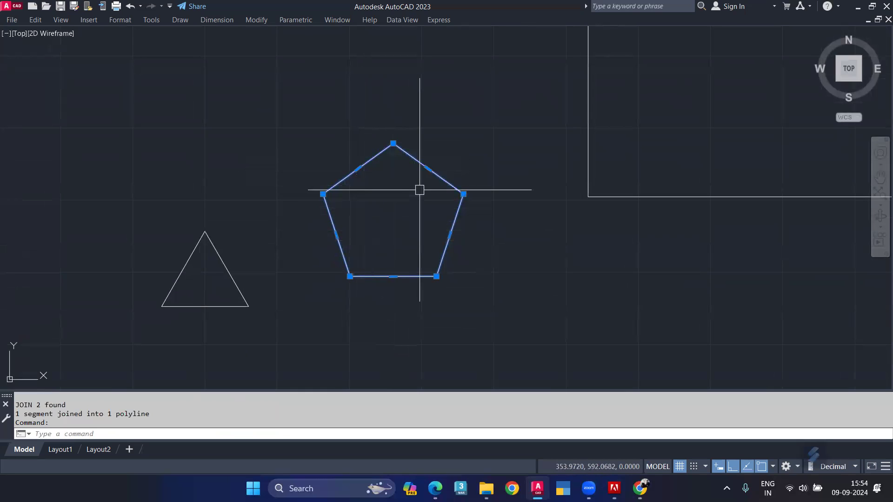
key("Escape")
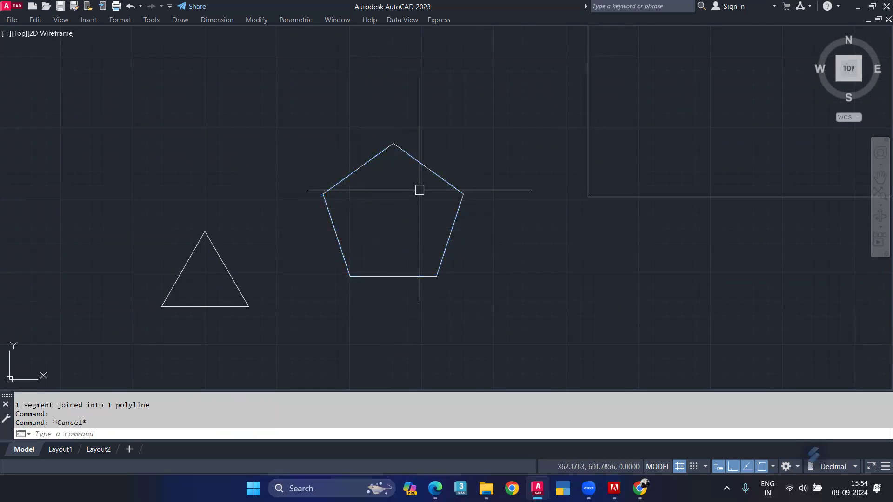
scroll(423, 186, "down", 2)
middle_click_drag(459, 141, 438, 147)
scroll(419, 178, "down", 2)
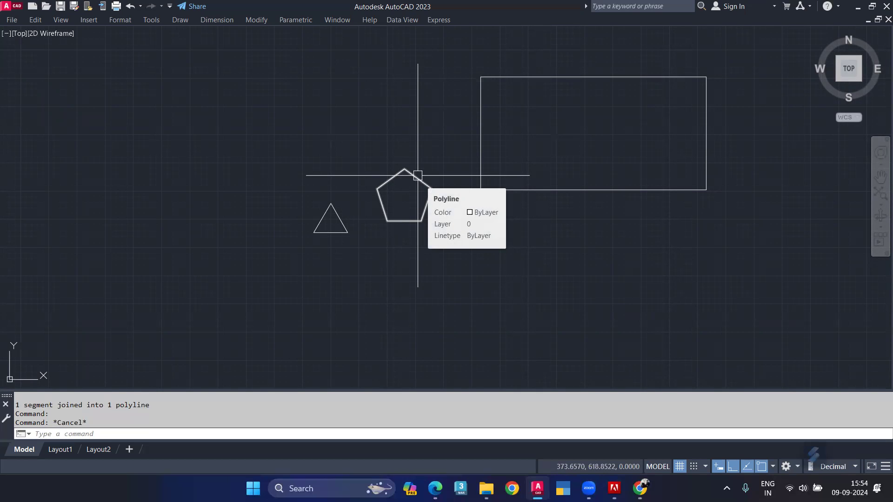
type("x")
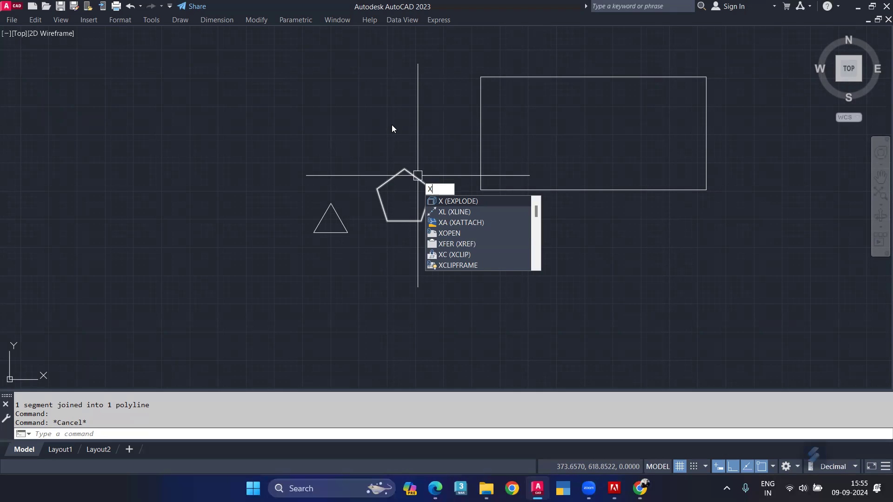
key("Return")
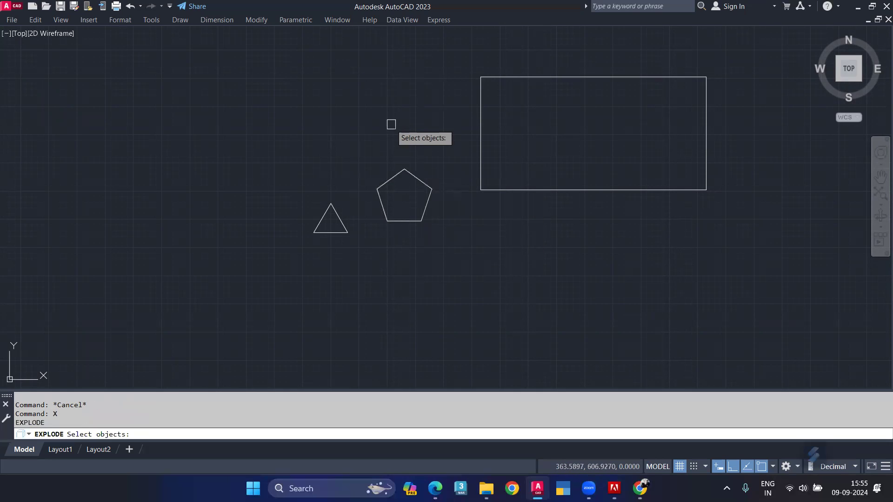
left_click(406, 175)
key("Return")
left_click(418, 181)
left_click(390, 180)
left_click(382, 205)
left_click(427, 205)
left_click(403, 221)
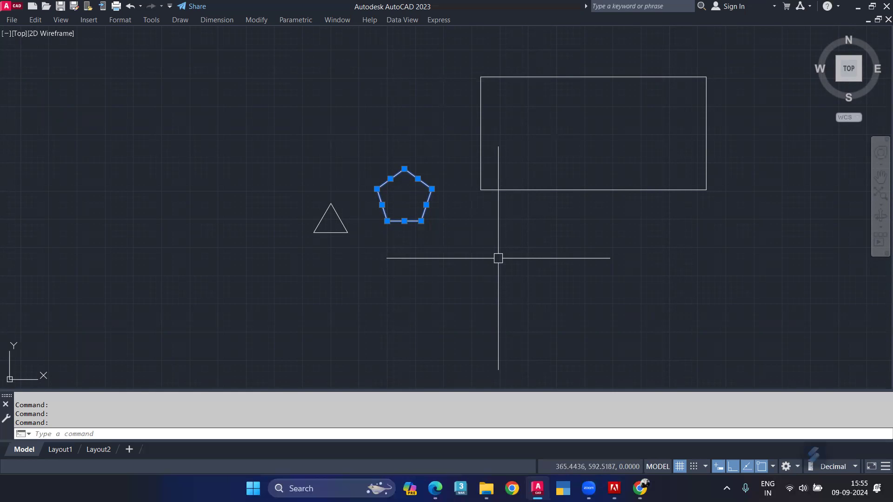
key("Escape")
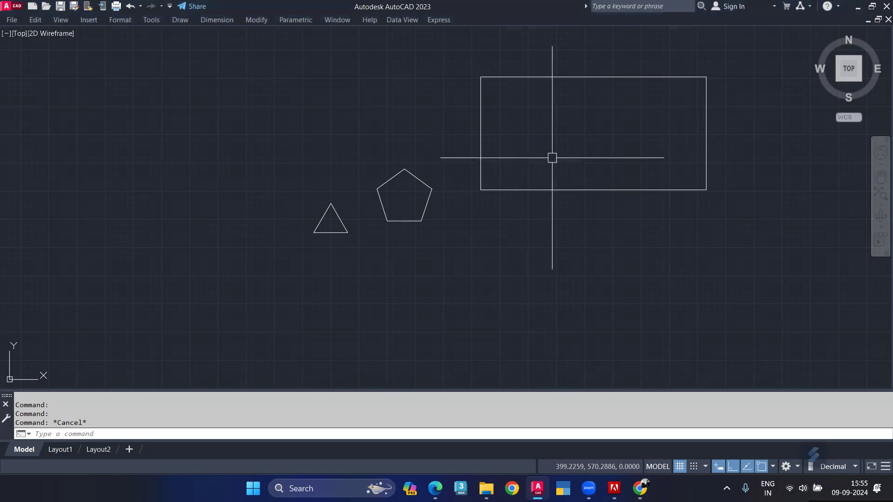
middle_click_drag(575, 147, 518, 219)
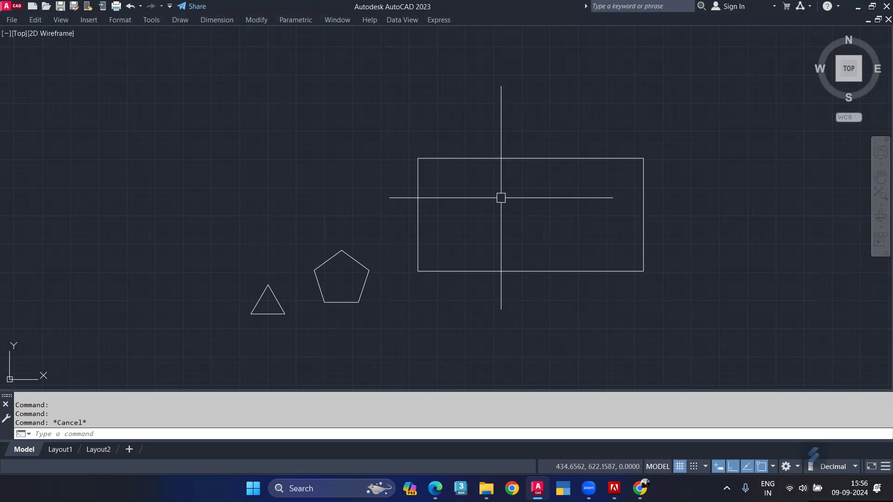
middle_click_drag(461, 224, 450, 219)
scroll(495, 195, "down", 2)
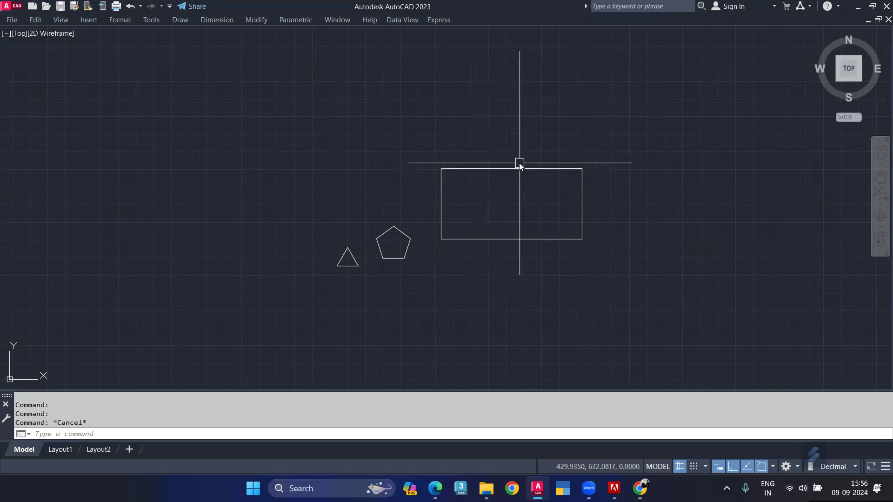
type("mea")
key("Return")
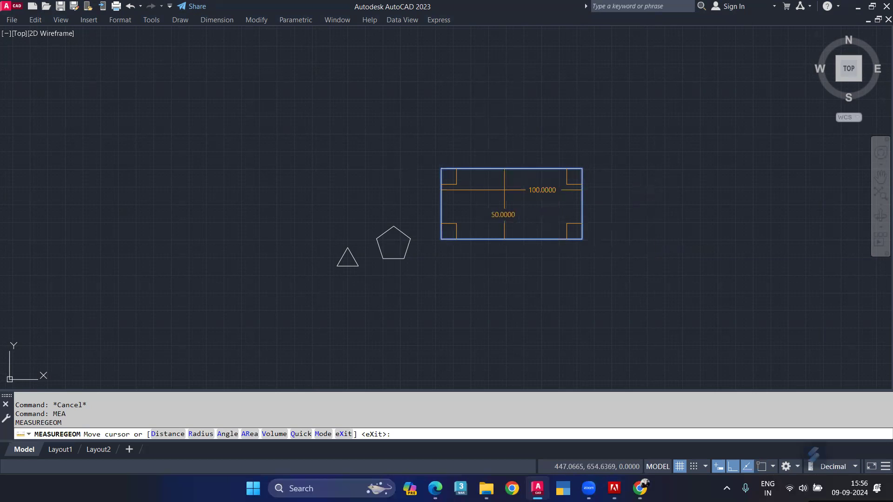
key("Escape")
scroll(477, 165, "up", 2)
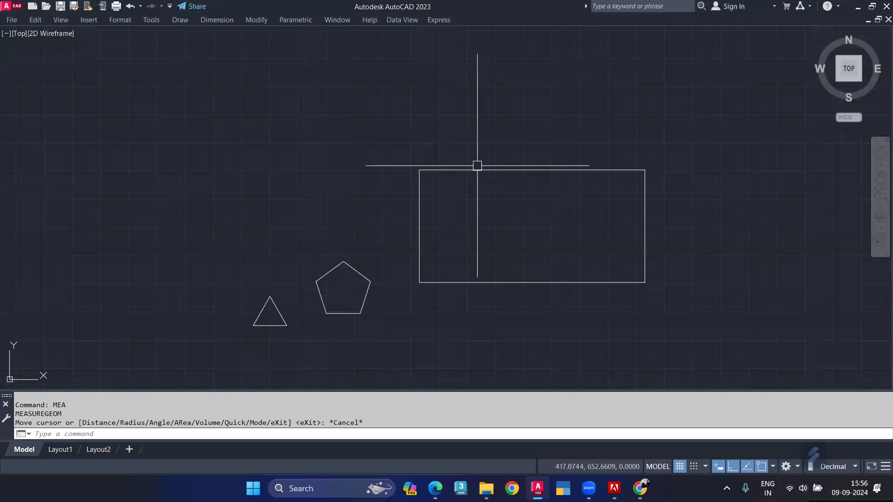
type("di")
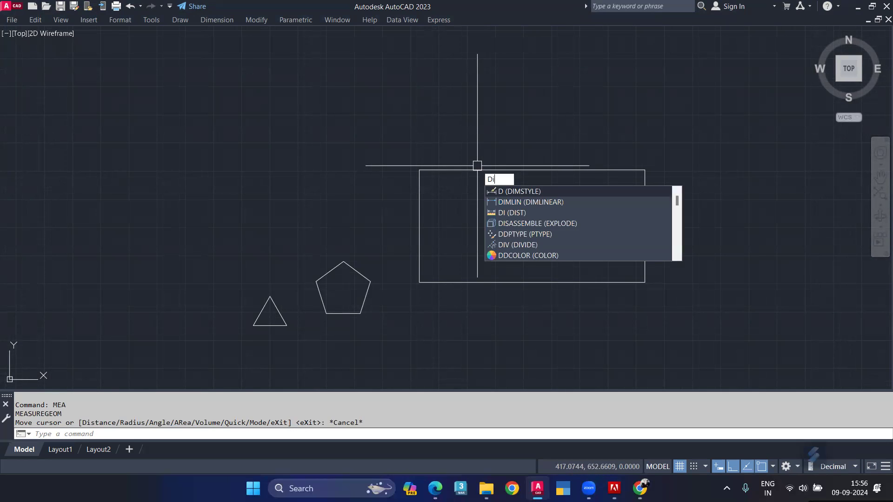
key("Return")
left_click(419, 170)
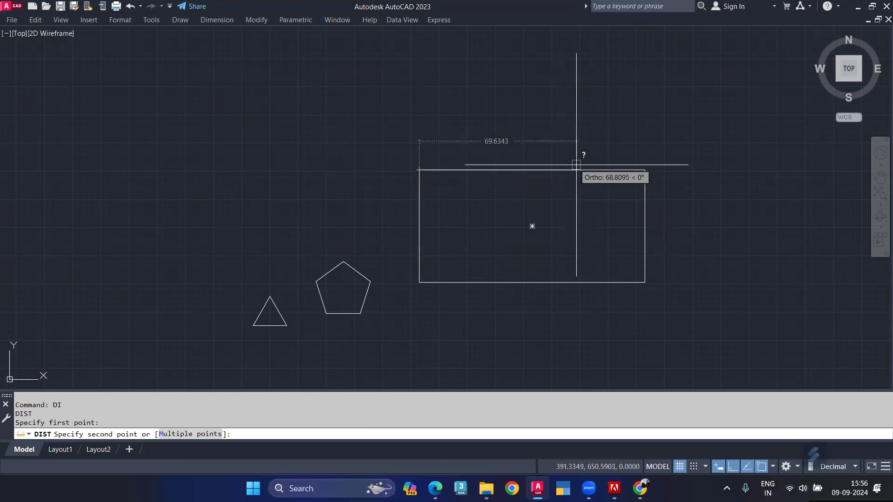
key("Escape")
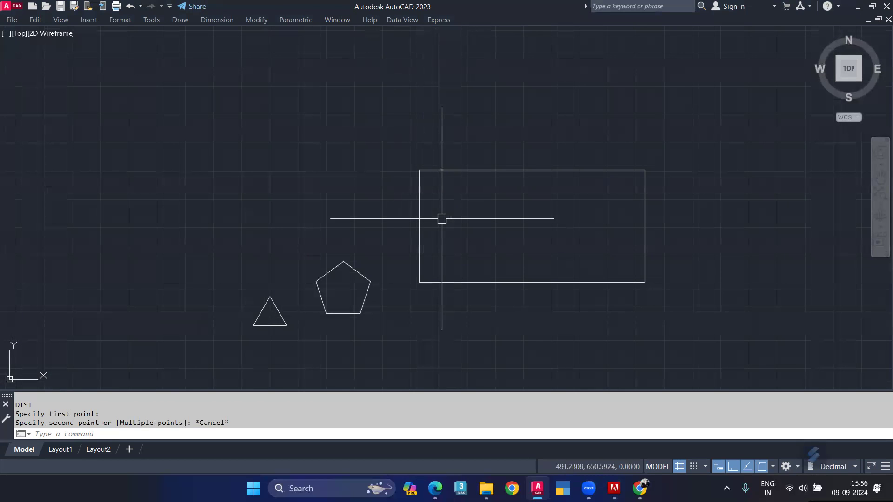
middle_click_drag(444, 234, 411, 241)
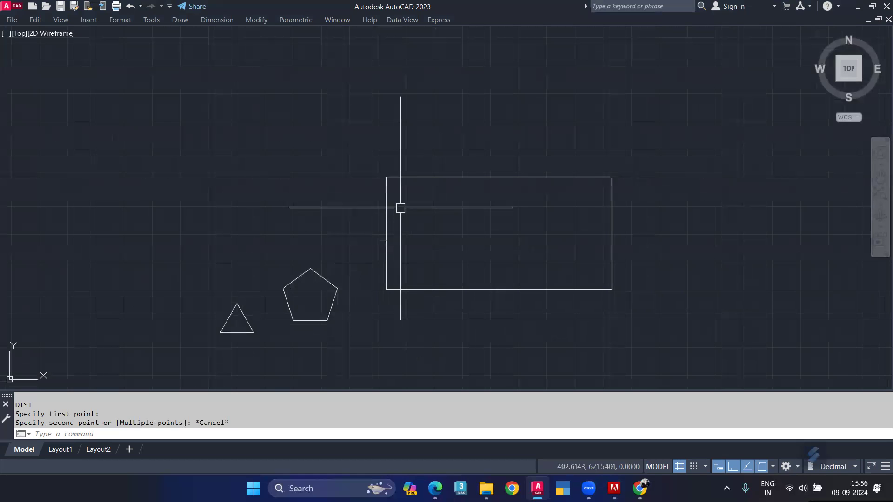
middle_click_drag(428, 239, 383, 244)
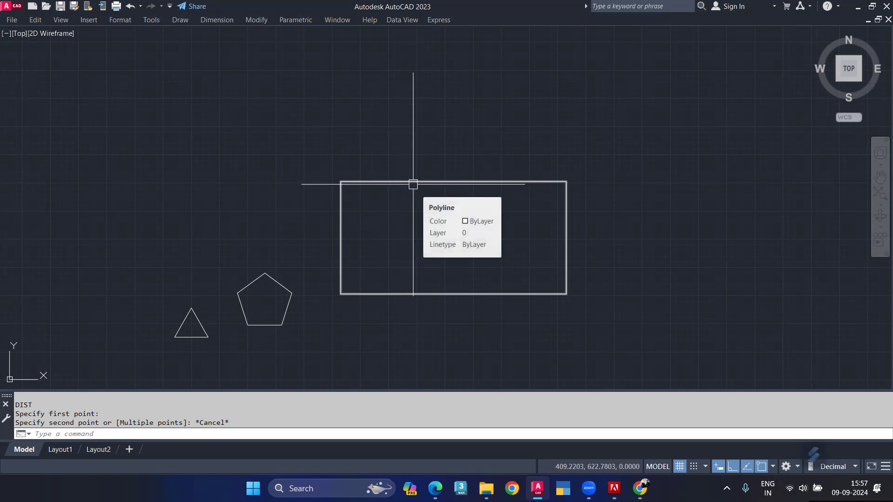
scroll(420, 207, "down", 2)
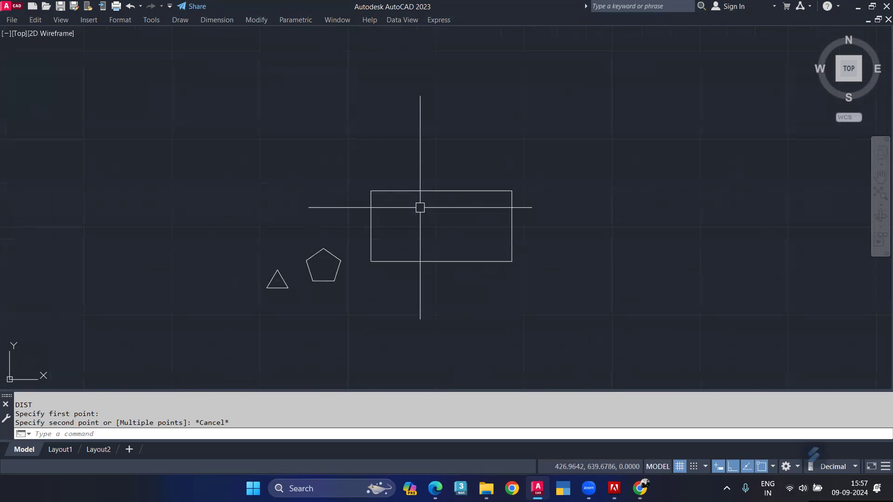
type("REC")
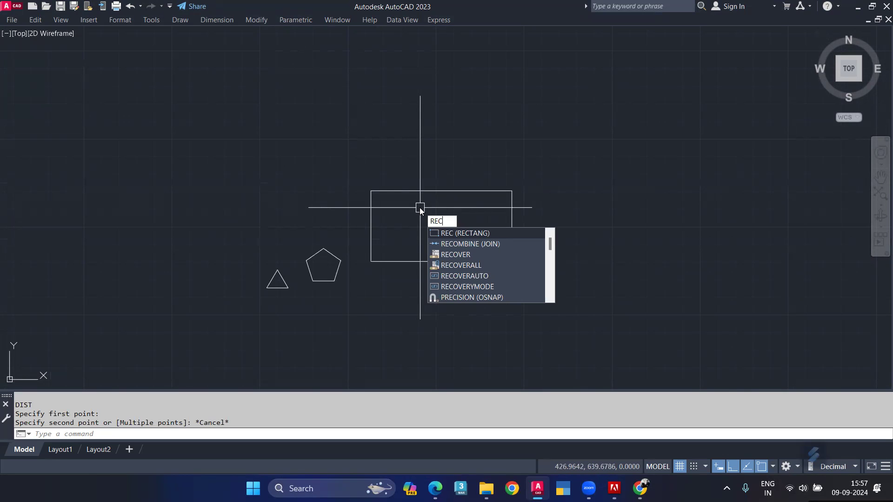
left_click(460, 234)
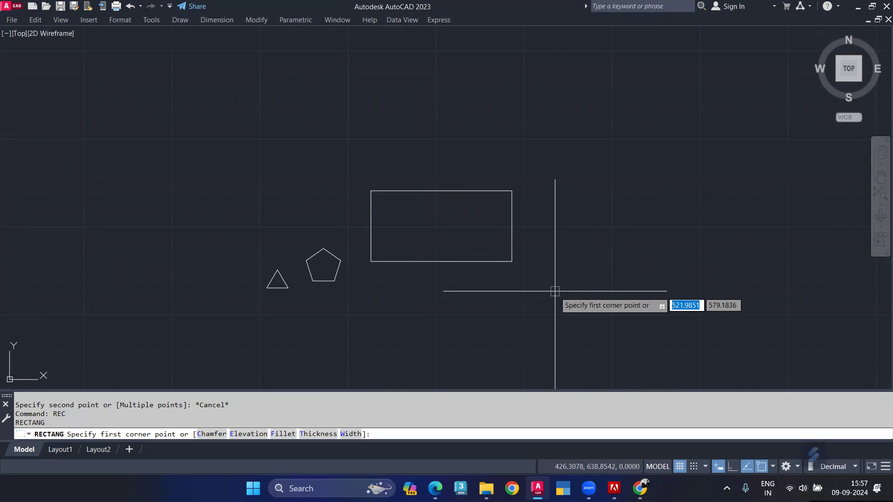
left_click(554, 292)
left_click(693, 169)
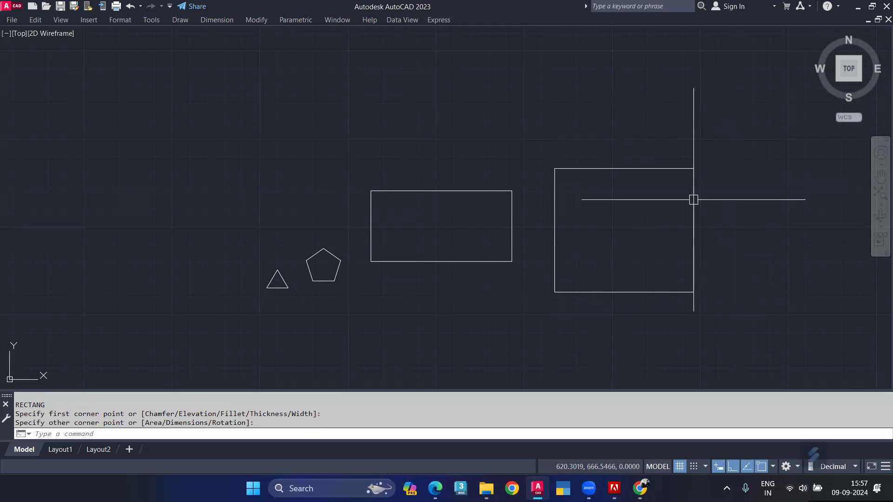
left_click(627, 168)
key("Delete")
Step: Draw a 100 by 50 rectangle with REC to the right of the first rectangle
type("R")
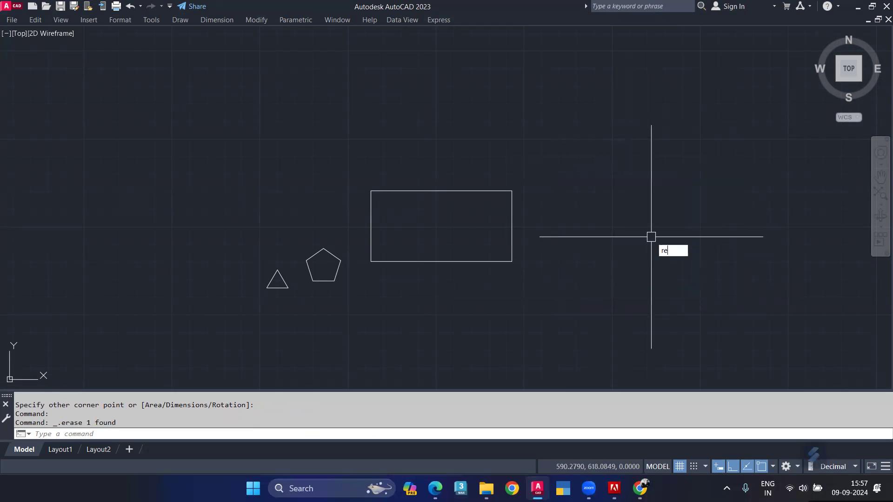
type("EC")
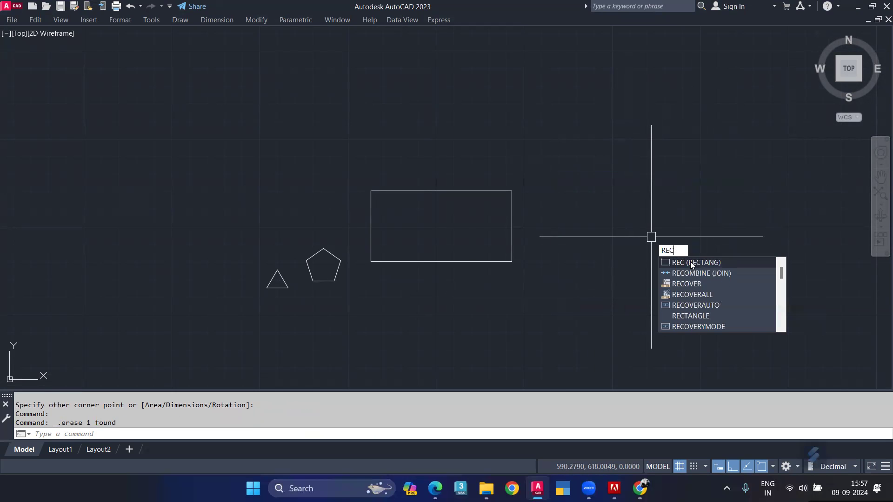
key("Return")
left_click(593, 261)
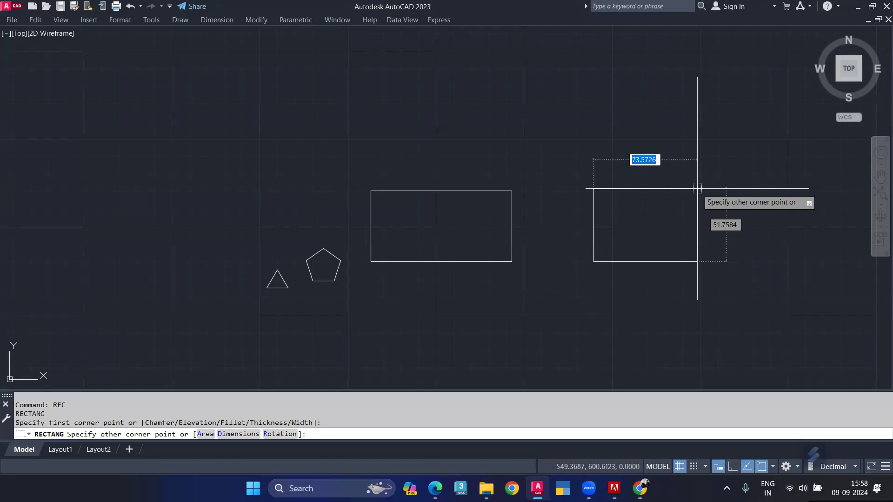
key("F8")
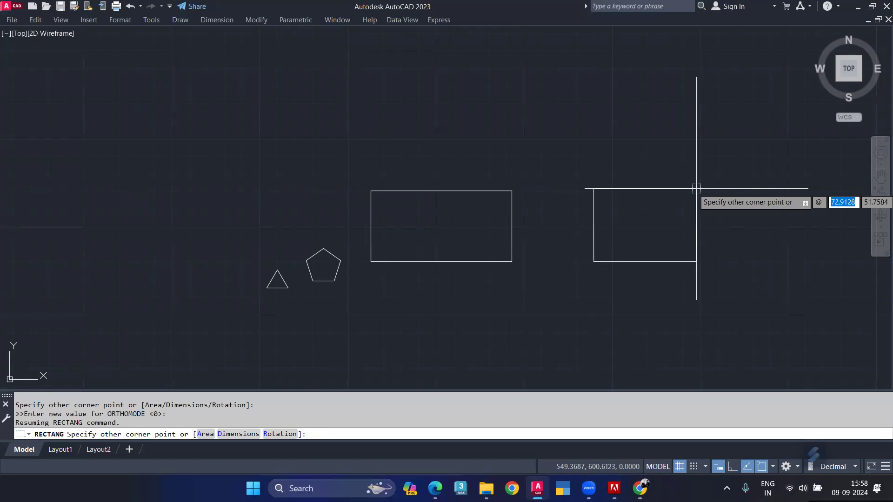
type("100")
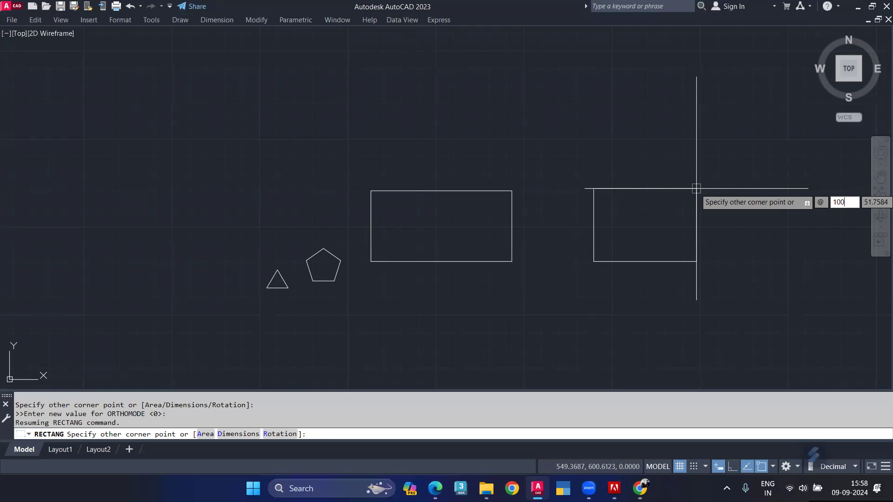
key("Tab")
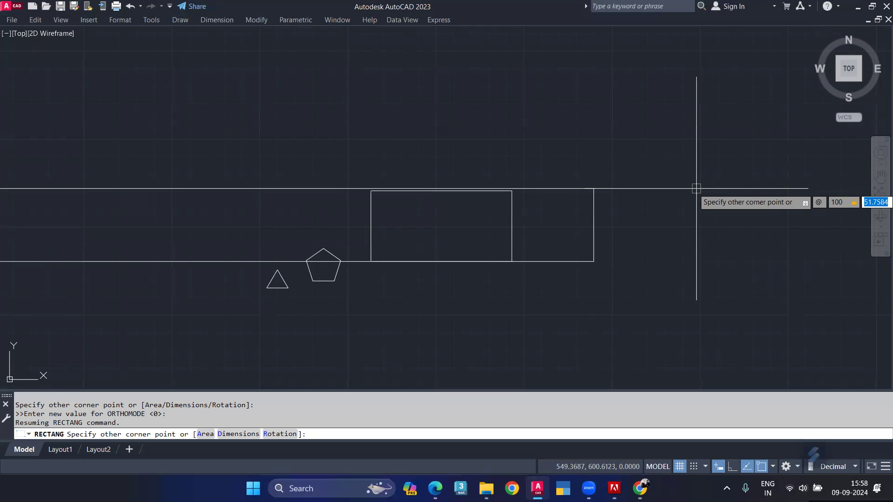
type("50")
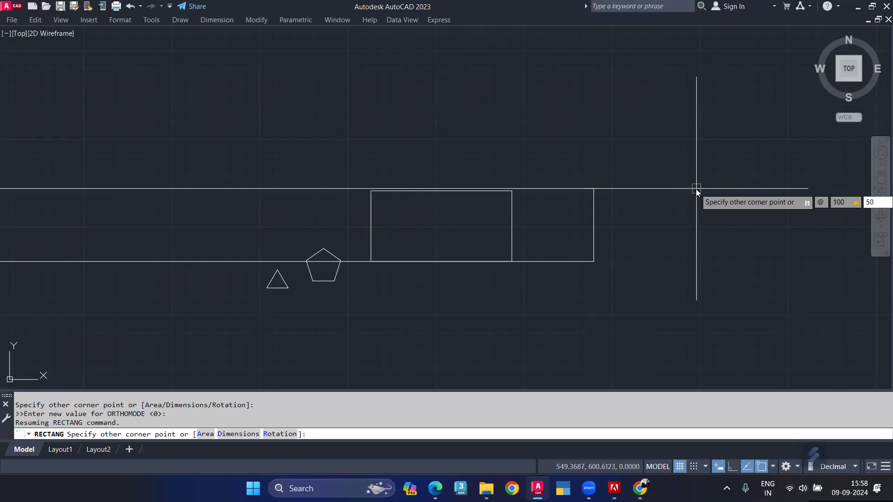
key("Return")
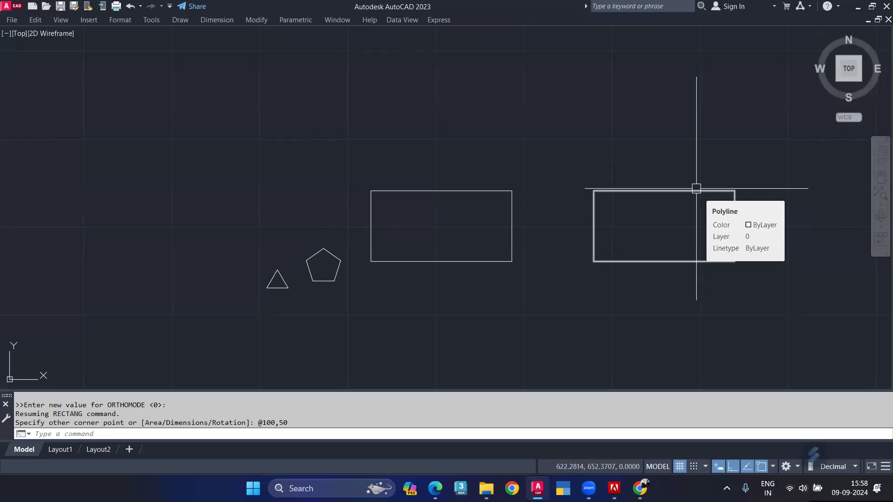
middle_click_drag(665, 204, 568, 208)
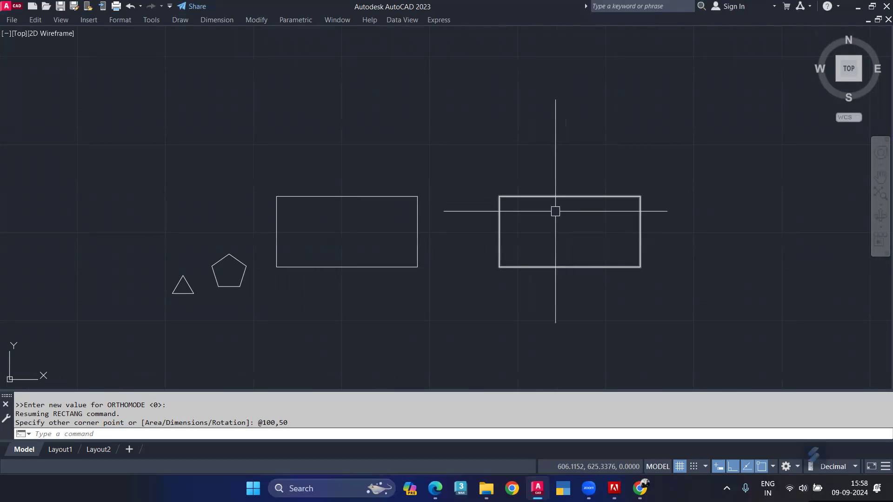
middle_click_drag(496, 250, 497, 240)
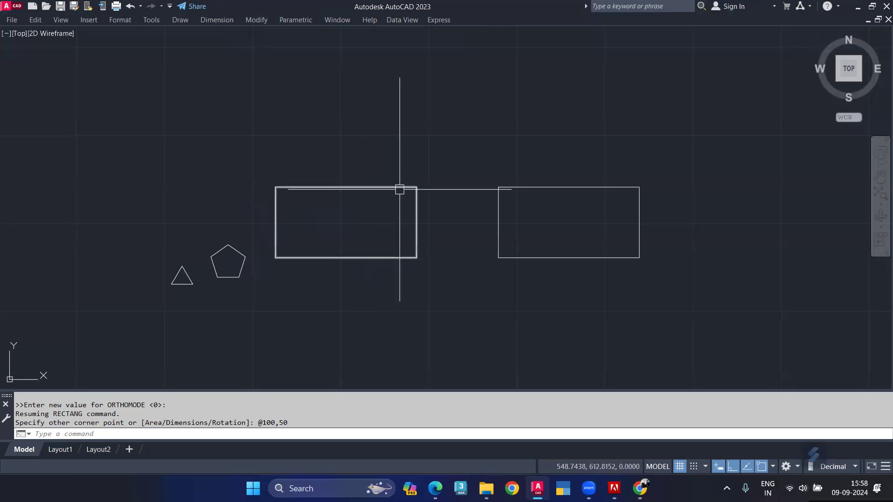
middle_click_drag(399, 188, 395, 196)
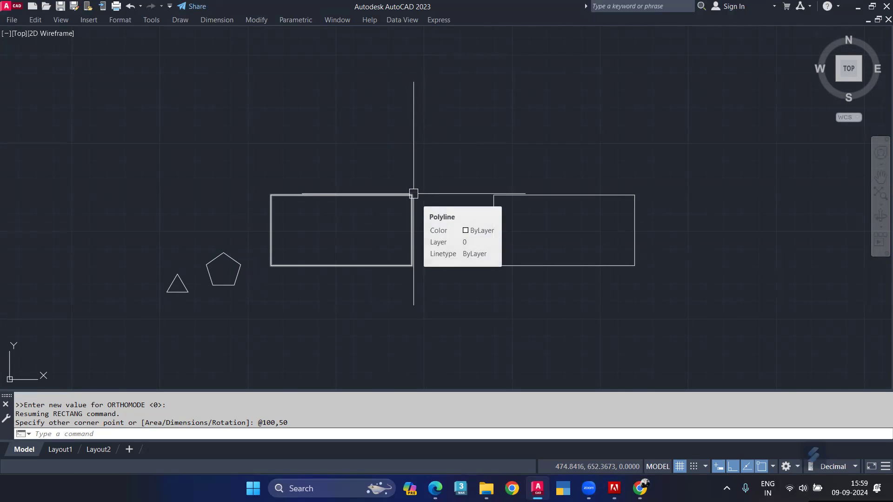
Step: Draw a 25 by 25 square with RECTANG's Dimensions option at the left rectangle's top-right corner
type("rec")
key("Return")
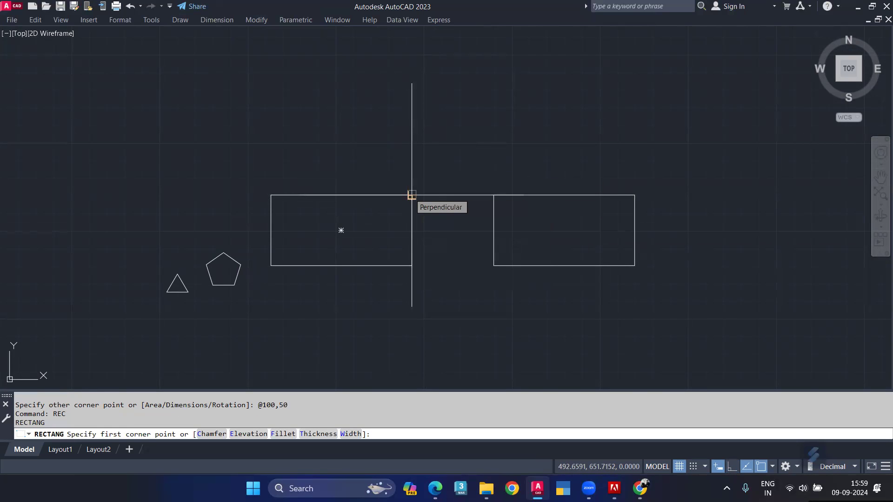
left_click(412, 195)
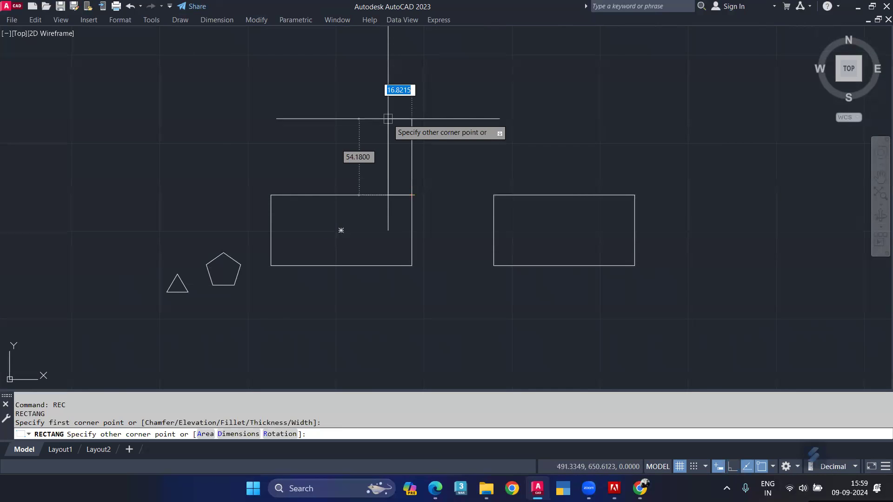
type("d")
key("Return")
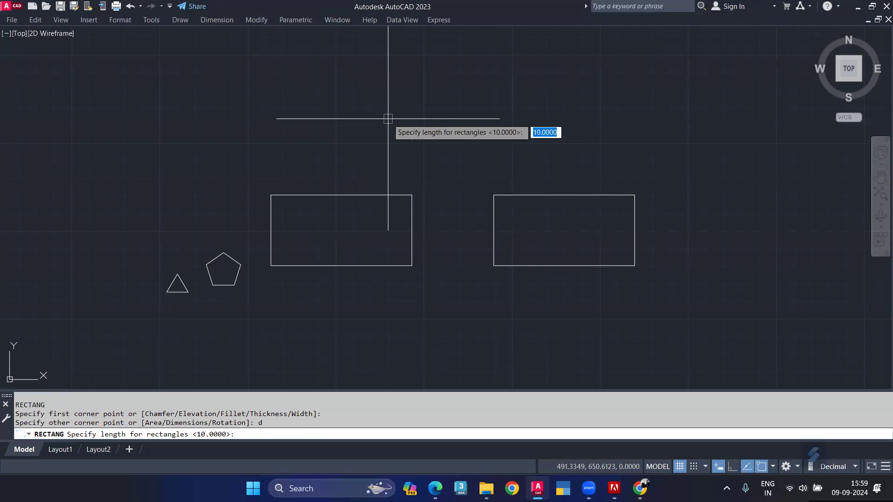
type("25")
key("Return")
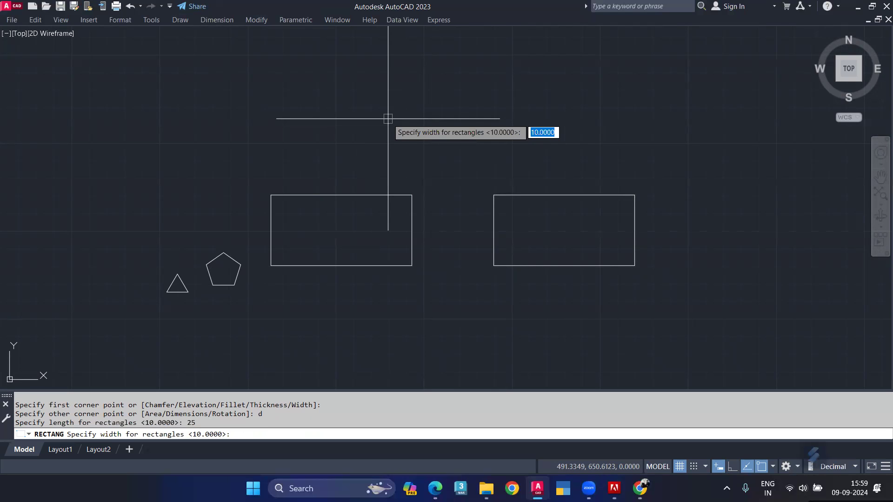
type("25")
key("Return")
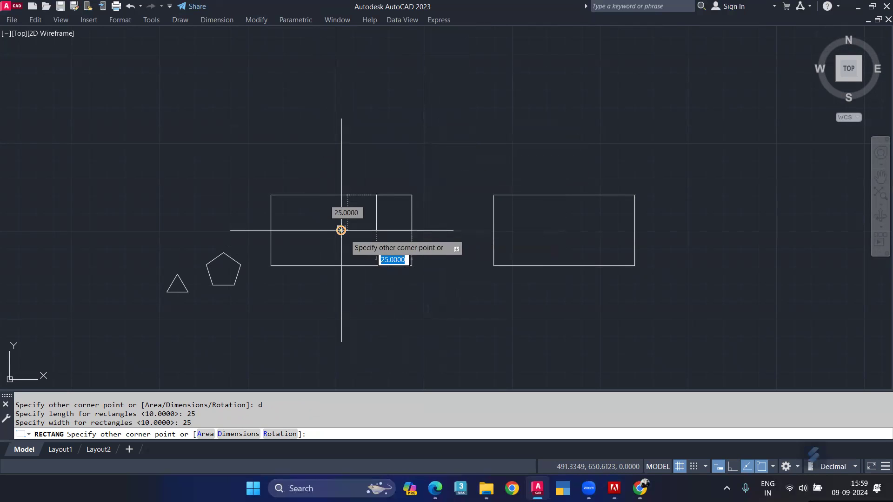
left_click(313, 249)
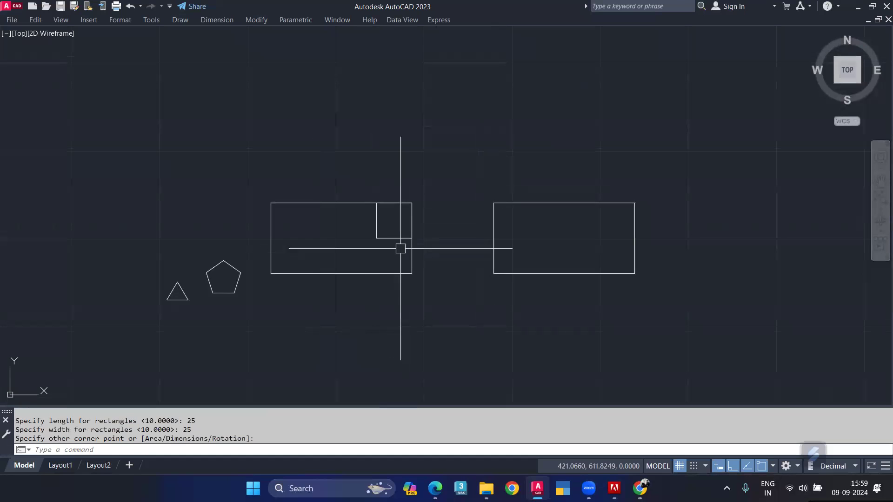
scroll(363, 251, "up", 2)
middle_click_drag(357, 249, 465, 264)
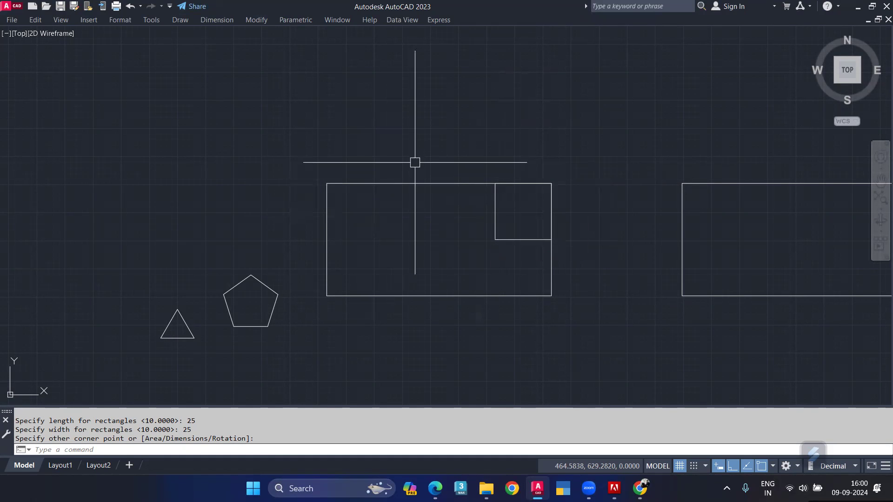
type("tr")
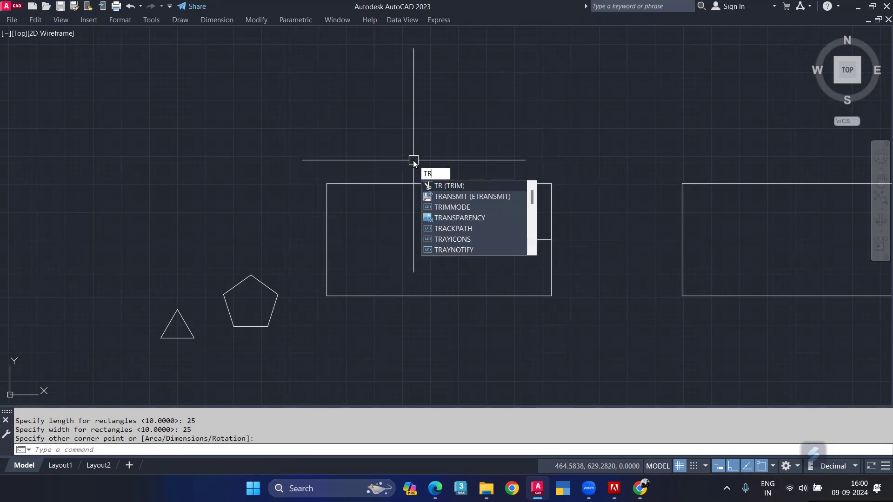
key("Return")
left_click(327, 239)
left_click(378, 295)
left_click(550, 272)
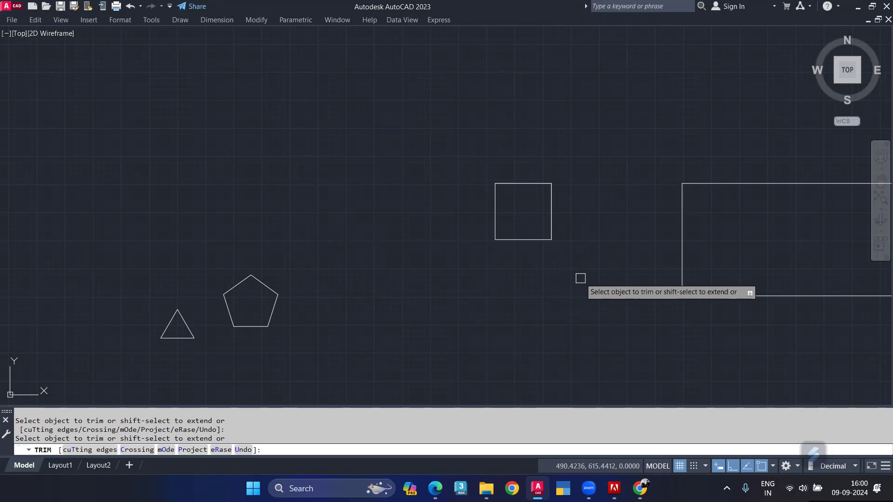
key("ctrl+z")
key("ctrl+z")
key("ctrl+z")
key("ctrl+z")
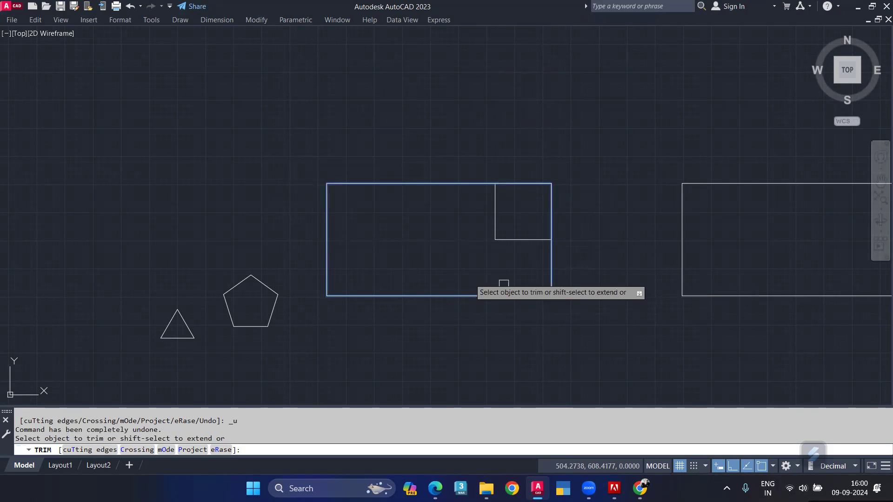
key("Escape")
left_click(401, 184)
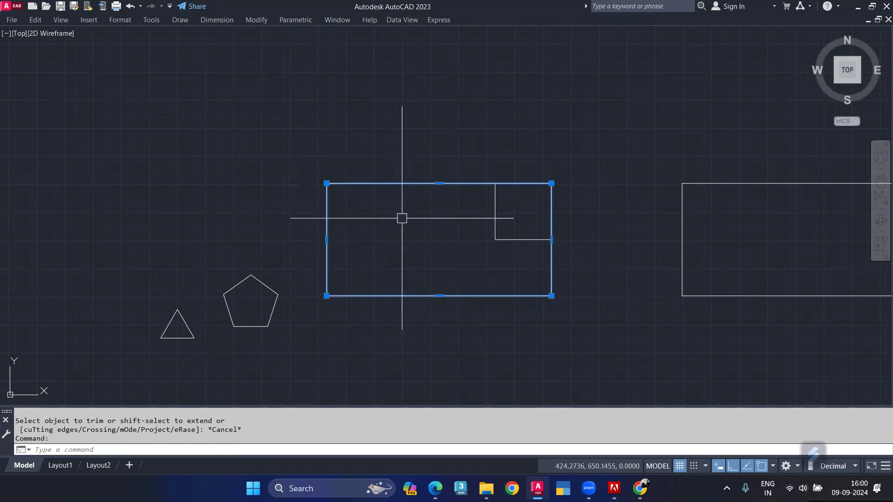
key("Delete")
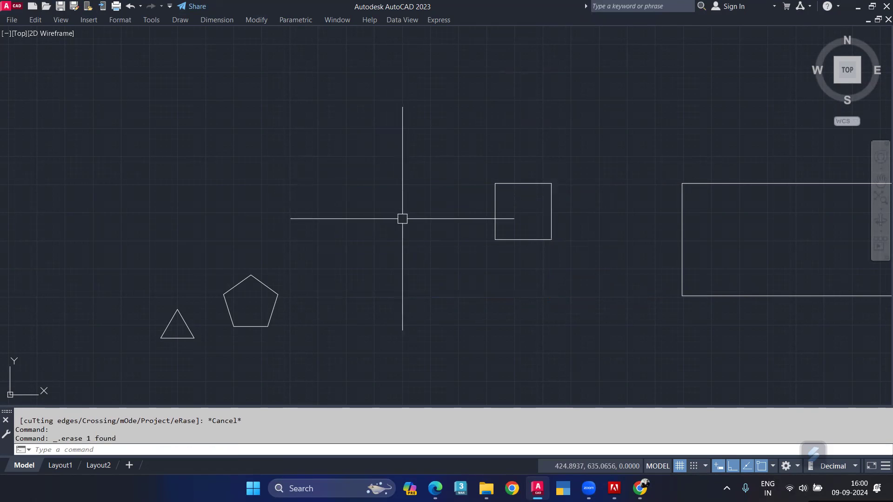
key("ctrl+z")
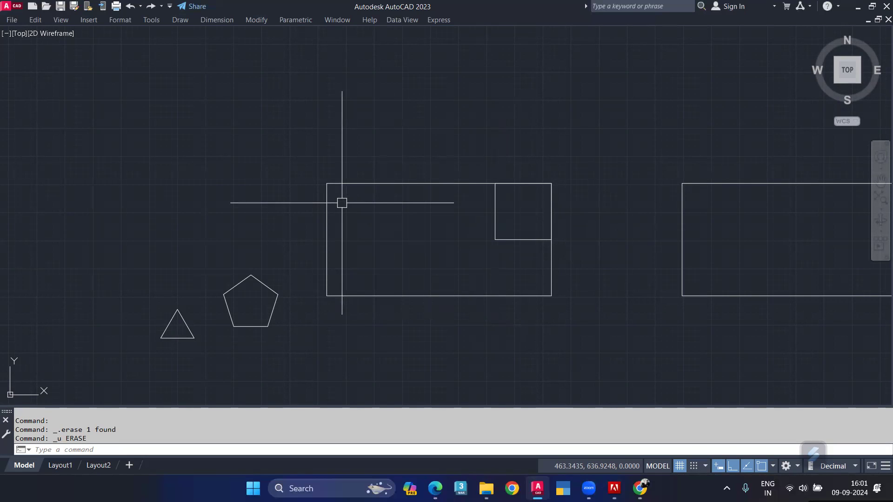
Step: Start copying the small square from its top-right corner, then cancel the copy
type("CO")
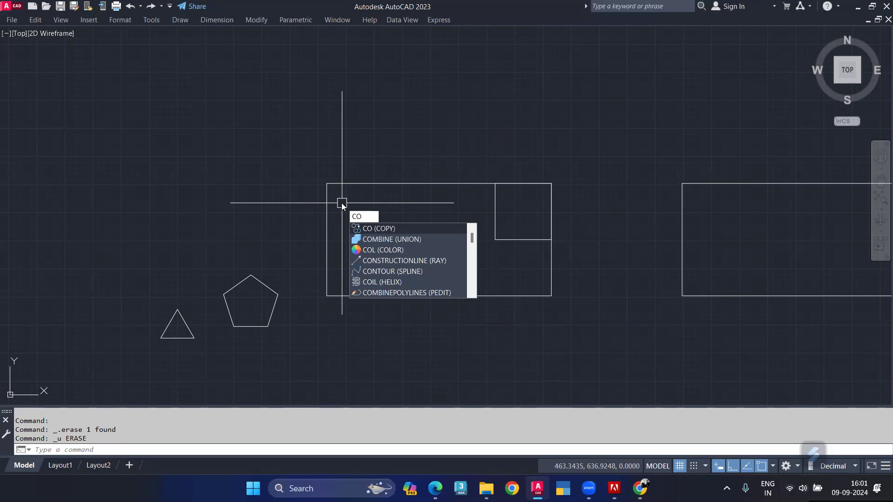
key("Return")
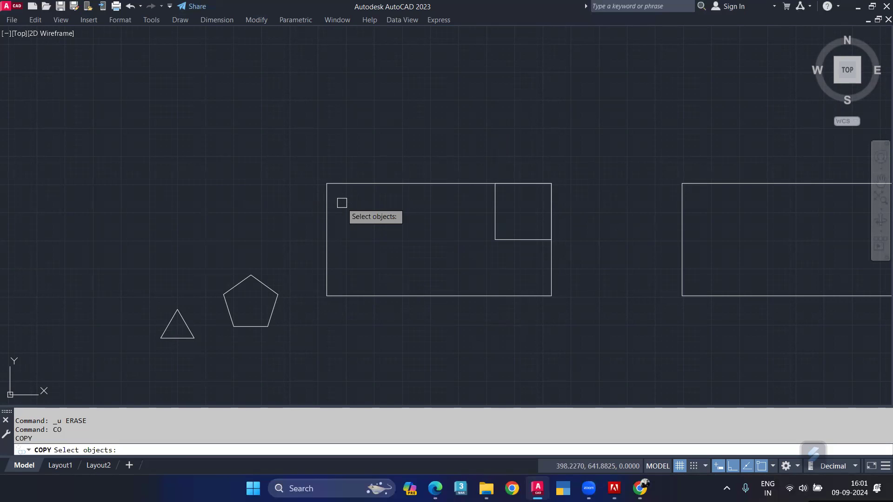
left_click(494, 235)
key("Return")
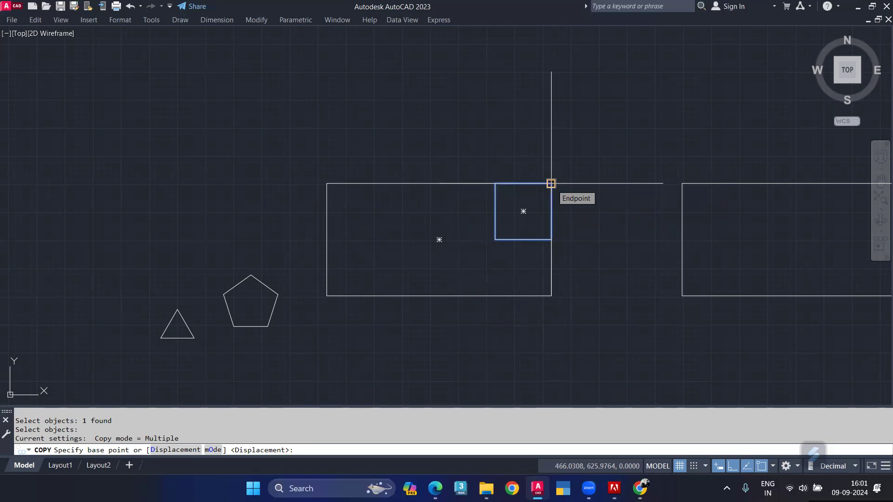
left_click(550, 184)
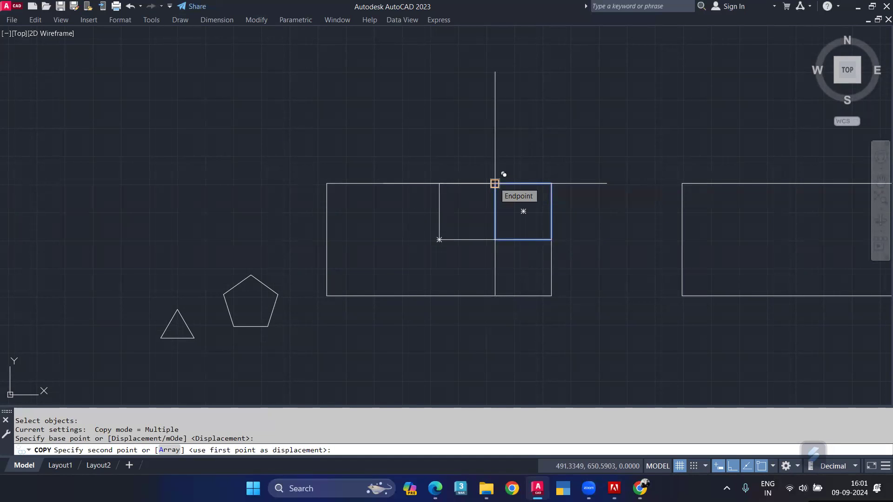
key("Escape")
Step: Copy the 25-unit square 25 units to the left, using its centre as base point
type("co")
key("Return")
left_click(495, 222)
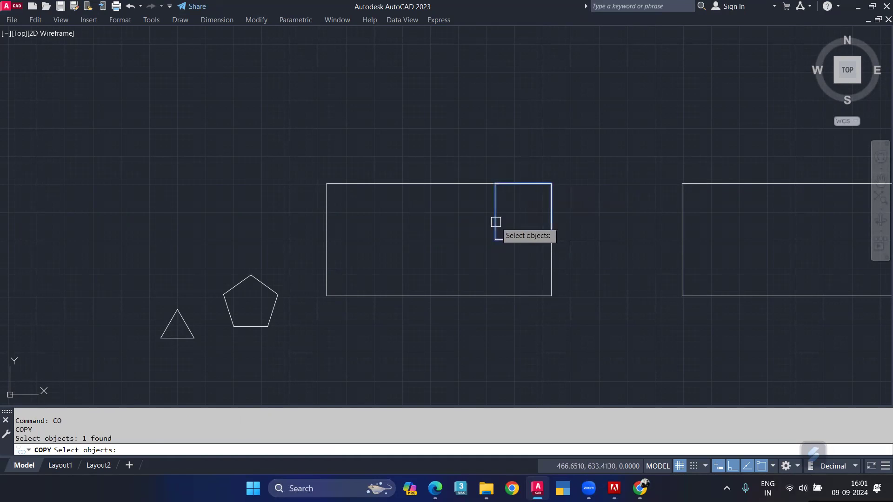
key("Return")
left_click(523, 211)
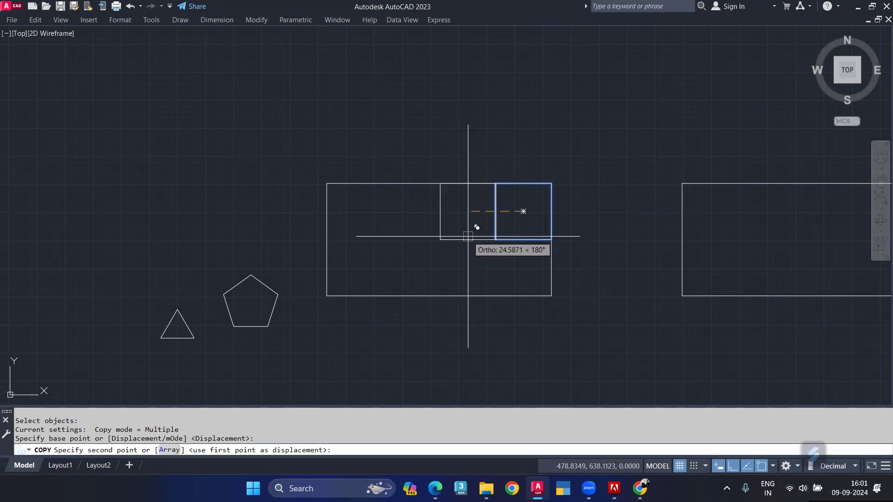
type("25")
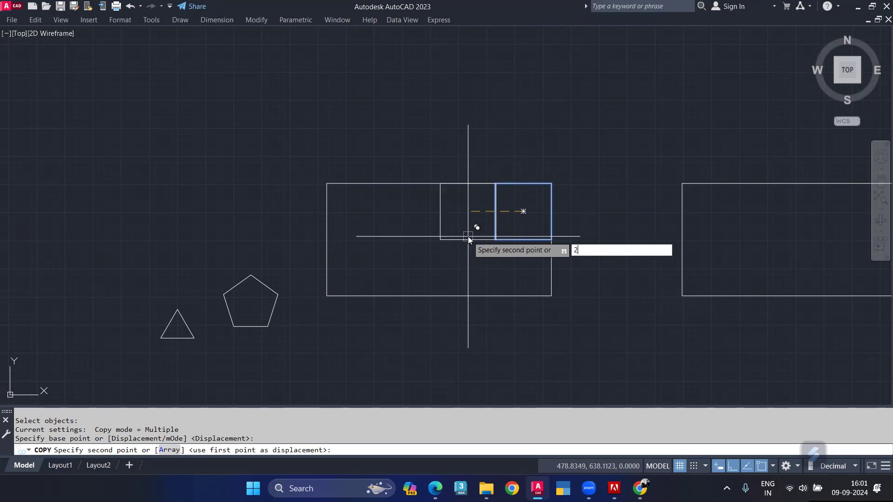
key("Return")
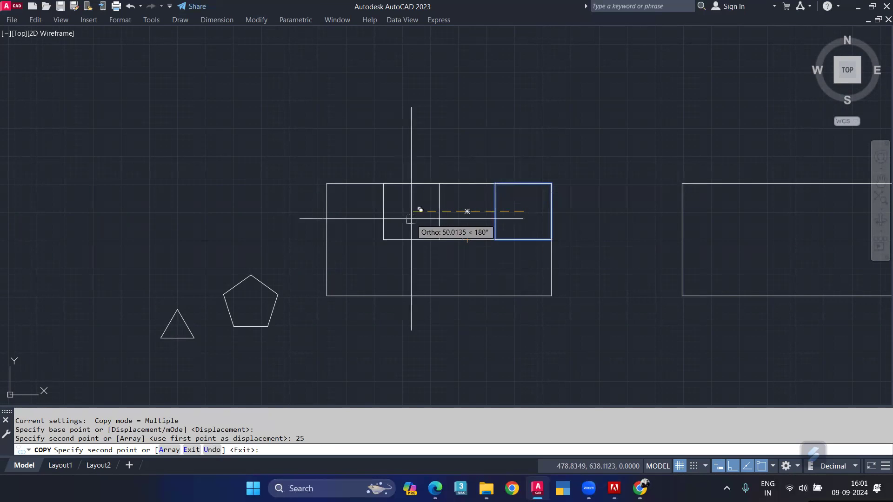
scroll(406, 224, "up", 2)
scroll(405, 224, "up", 2)
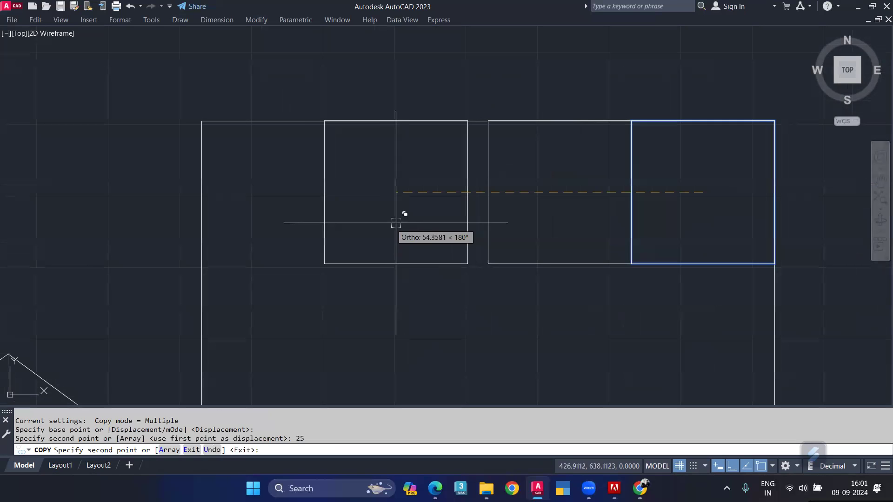
key("Escape")
middle_click_drag(590, 243, 453, 275)
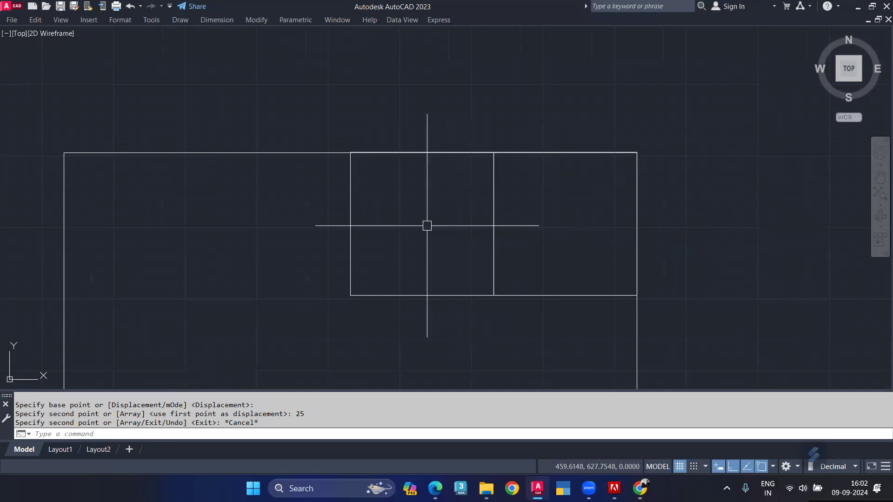
Step: Select the left square and begin copying it, then cancel the attempt
type("L")
key("Return")
key("Escape")
left_click(413, 295)
type("co")
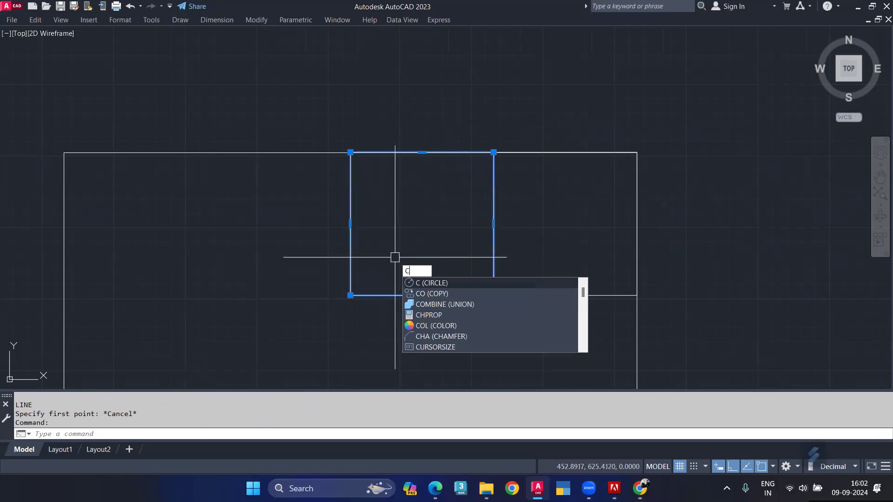
key("Return")
left_click(636, 295)
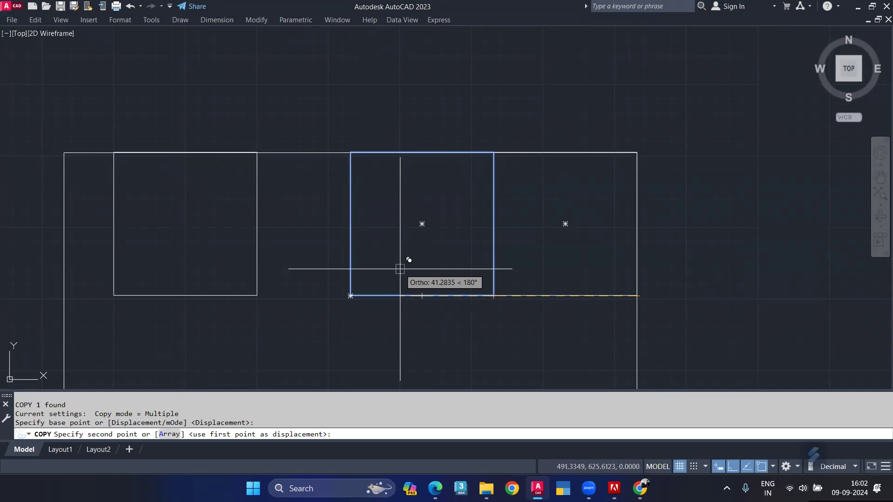
key("Escape")
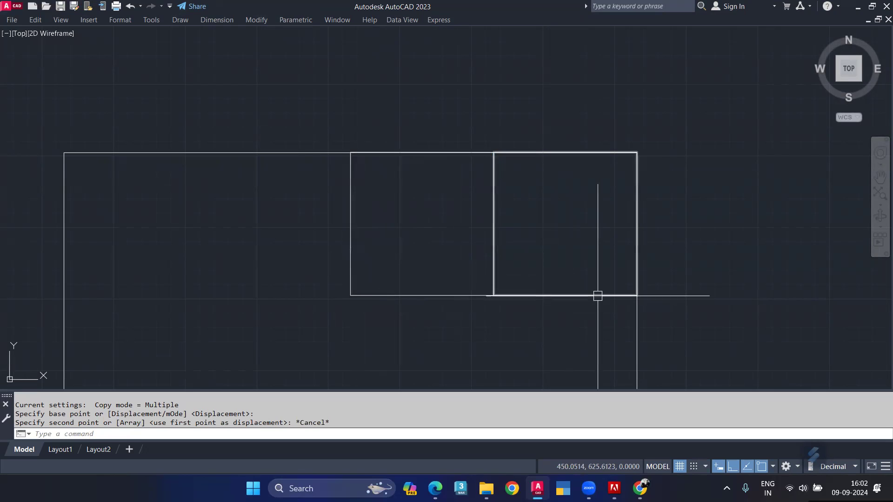
Step: Copy the left square 25 and 50 units to the left to complete the four-square row
type("co")
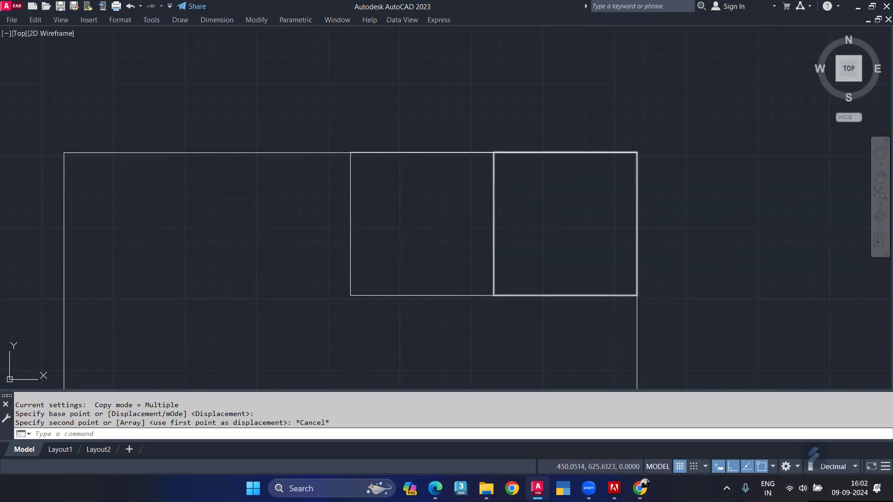
key("Return")
left_click(407, 296)
key("Return")
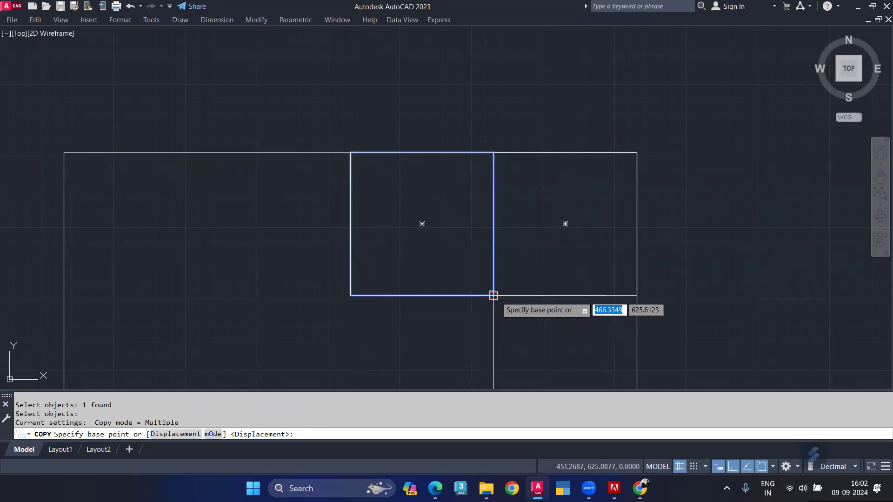
left_click(493, 295)
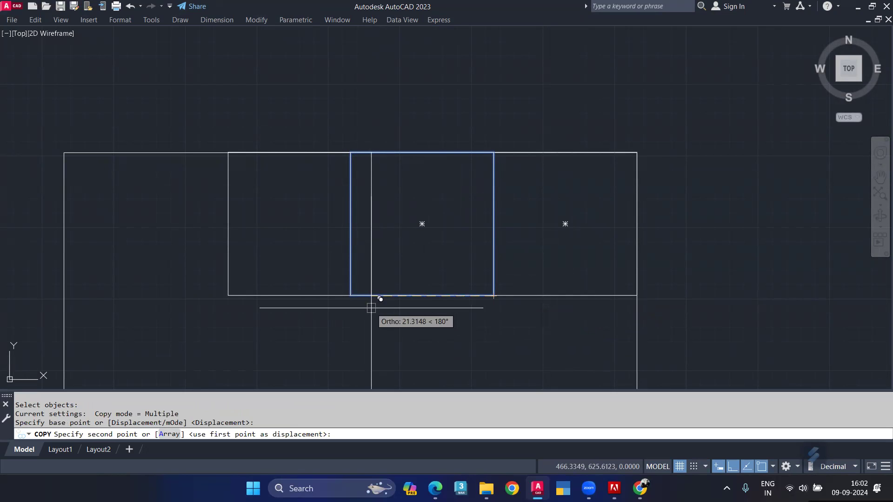
type("25")
key("Return")
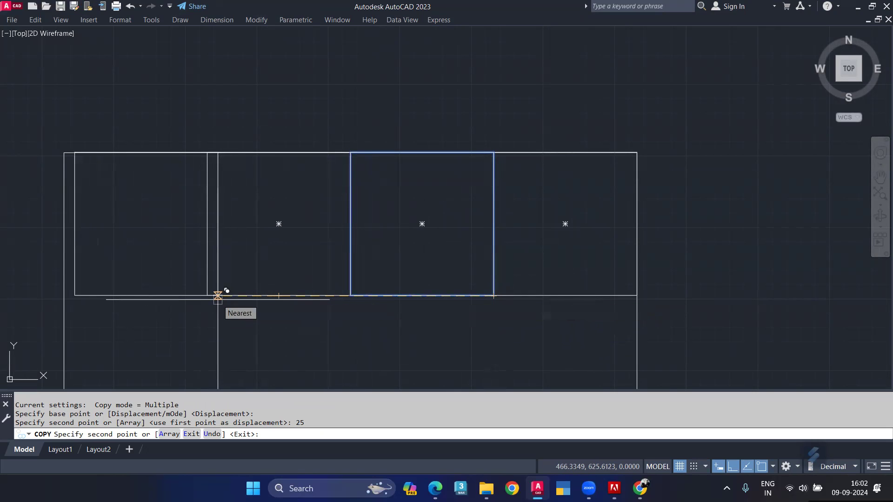
type("50")
key("Return")
key("Escape")
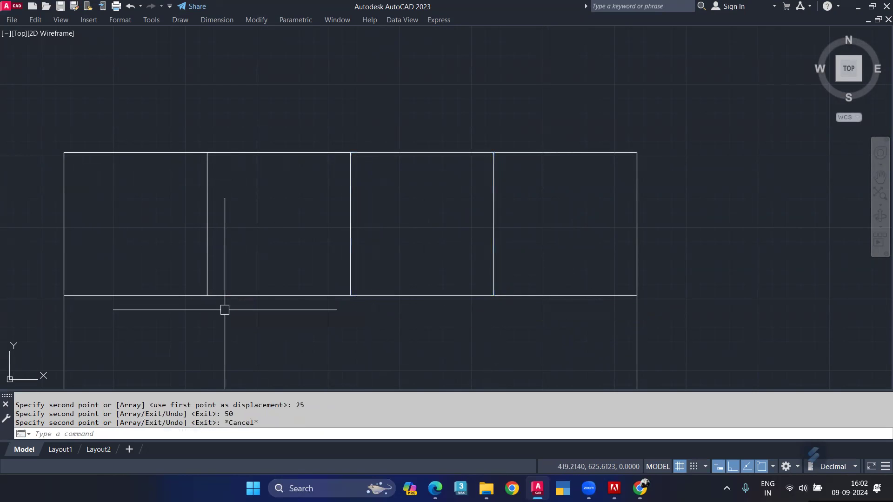
middle_click_drag(337, 377, 390, 317)
left_click(584, 199)
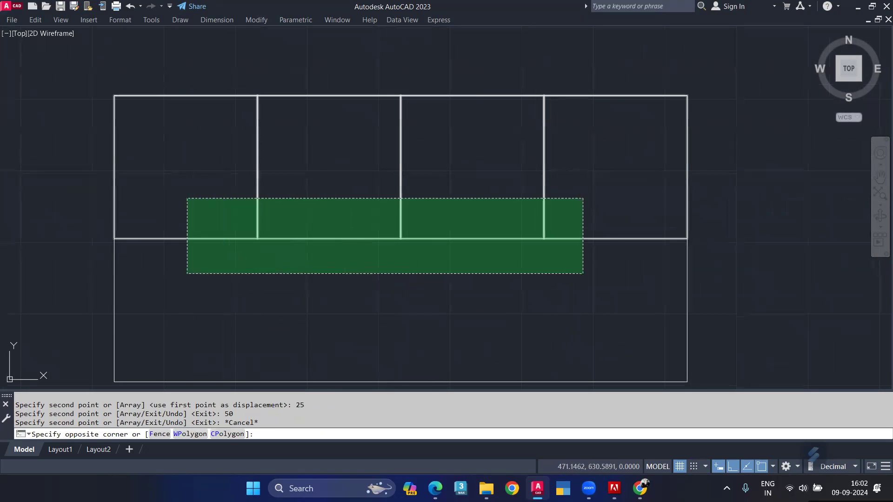
Step: Copy the row of four squares from its top-left corner down to the rectangle's bottom-left corner
left_click(187, 273)
type("Co")
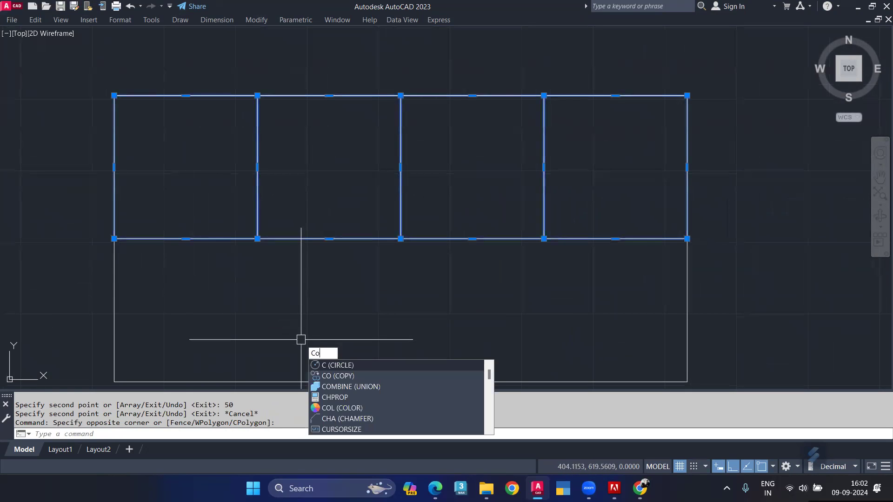
key("Return")
left_click(114, 96)
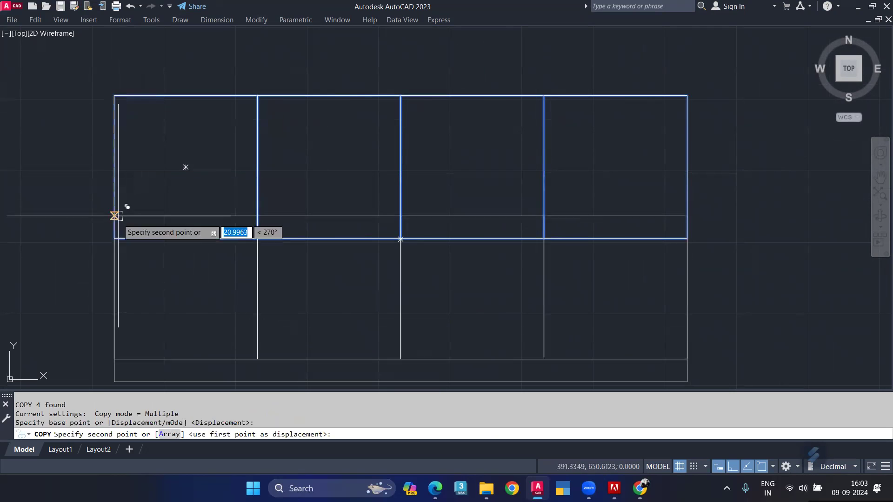
left_click(113, 238)
key("Return")
scroll(160, 286, "down", 2)
middle_click_drag(160, 286, 179, 283)
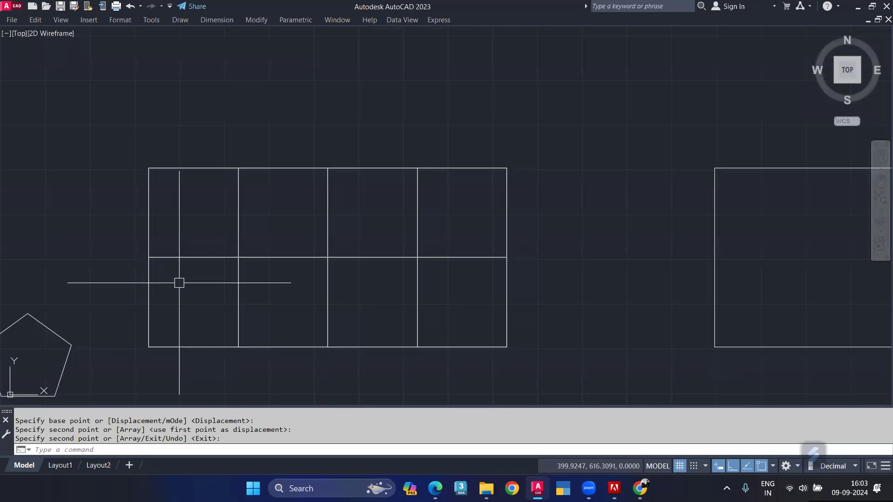
middle_click_drag(355, 239, 399, 237)
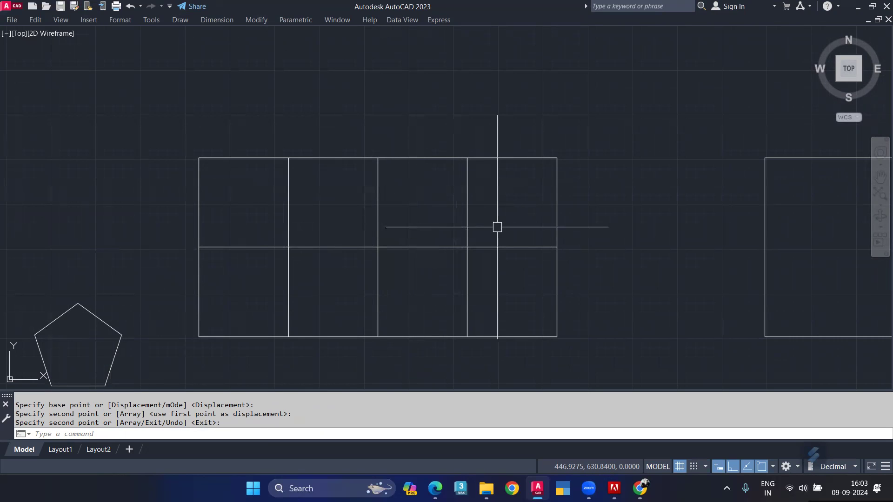
middle_click_drag(449, 241, 498, 238)
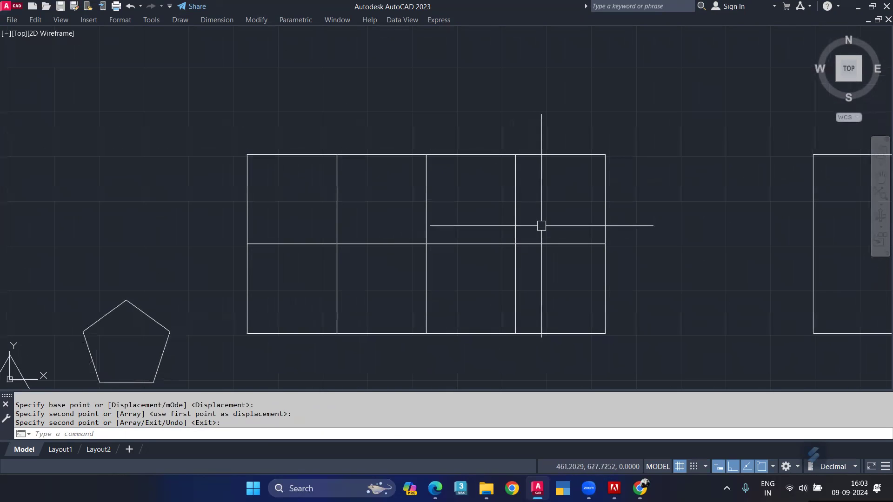